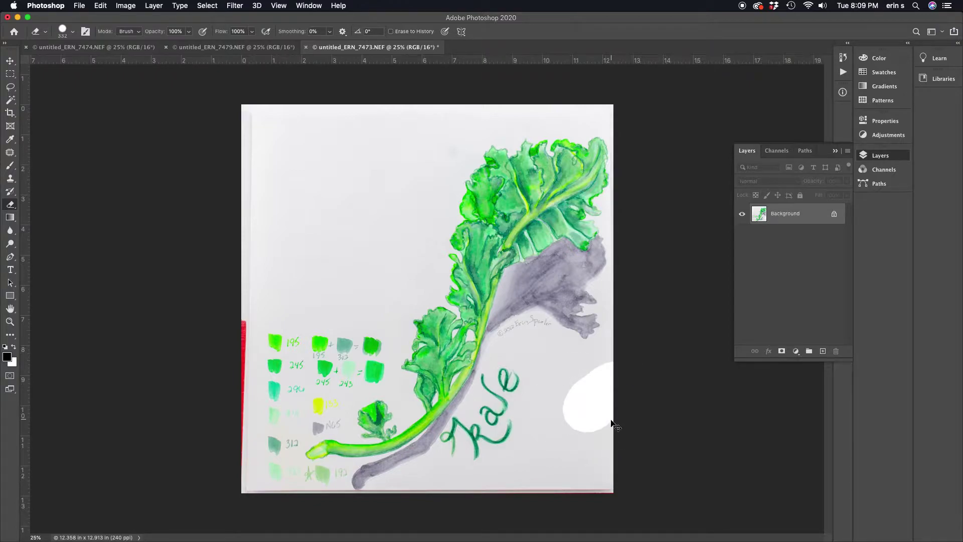
Step: Undo the last eraser stroke on the paper background beside the Kale lettering
{"action": "key", "text": "super+z"}
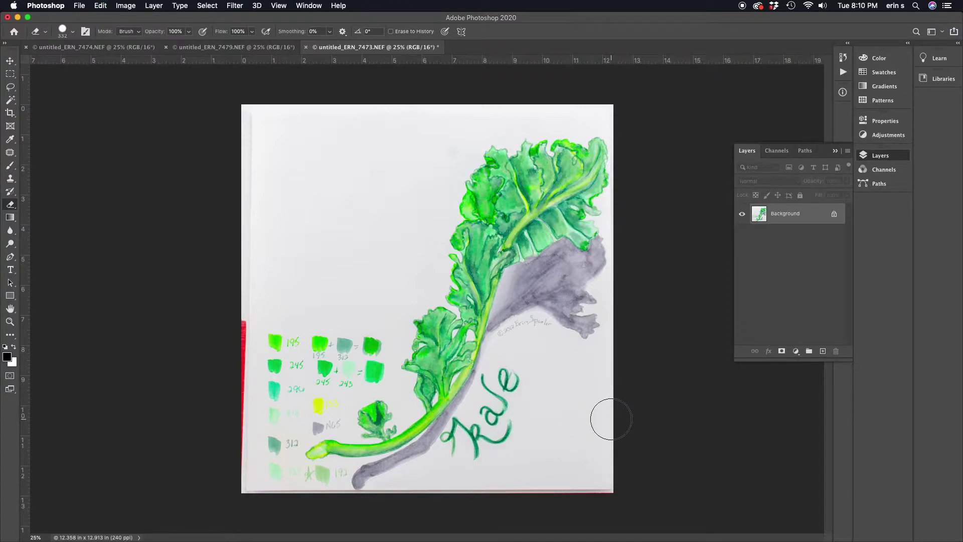
{"action": "key", "text": "super+equal"}
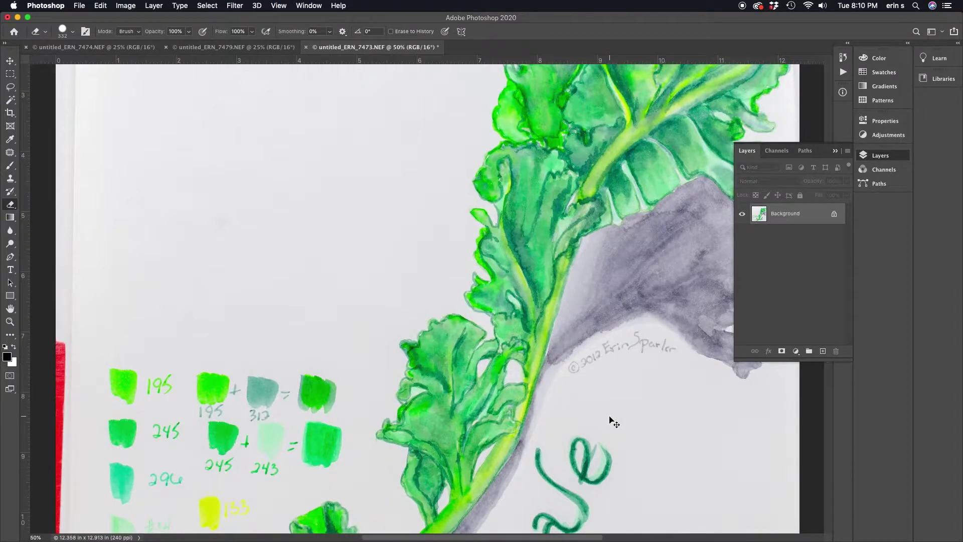
{"action": "left_click_drag", "start_coordinate": [610, 410], "coordinate": [319, 334]}
{"action": "mouse_move", "coordinate": [330, 432]}
{"action": "left_mouse_down"}
{"action": "mouse_move", "coordinate": [577, 280]}
{"action": "mouse_move", "coordinate": [573, 272]}
{"action": "left_mouse_up"}
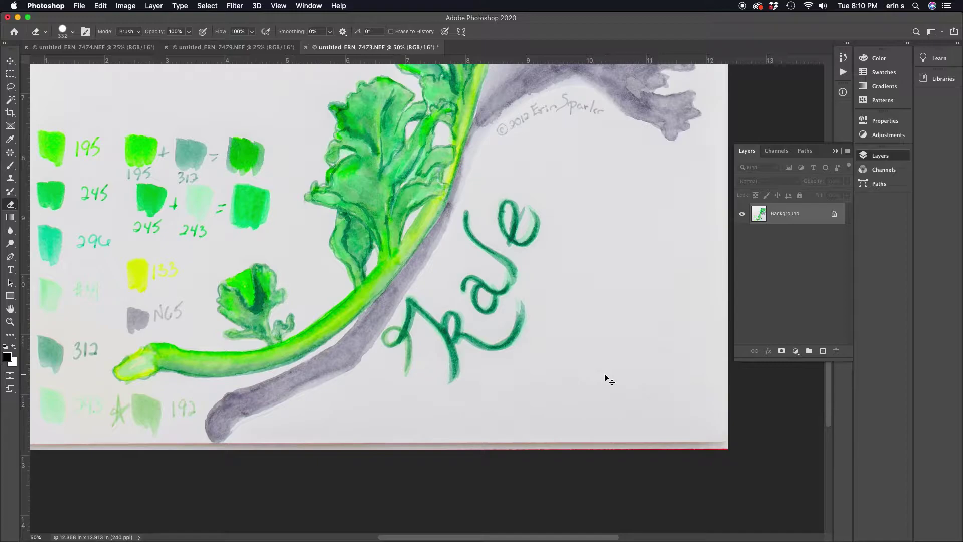
{"action": "key", "text": "super+minus"}
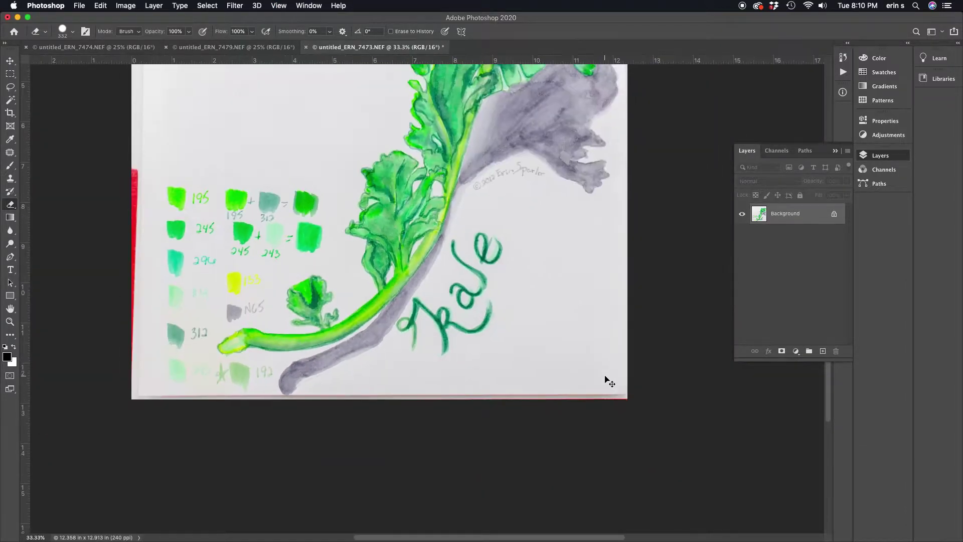
{"action": "left_click_drag", "start_coordinate": [524, 166], "coordinate": [511, 432]}
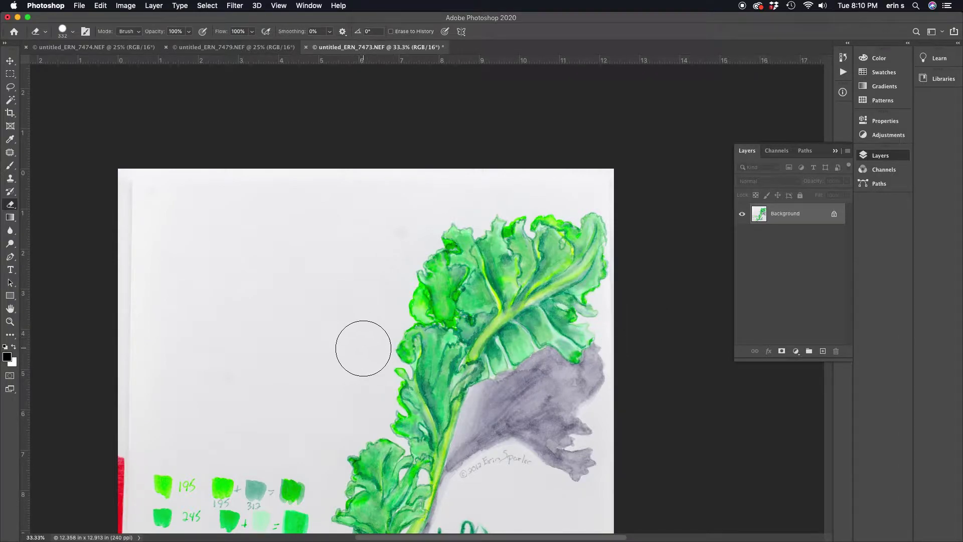
Step: Select the paper background around the kale with the Magic Wand at tolerance 10, adding the upper and lower areas
{"action": "key", "text": "w"}
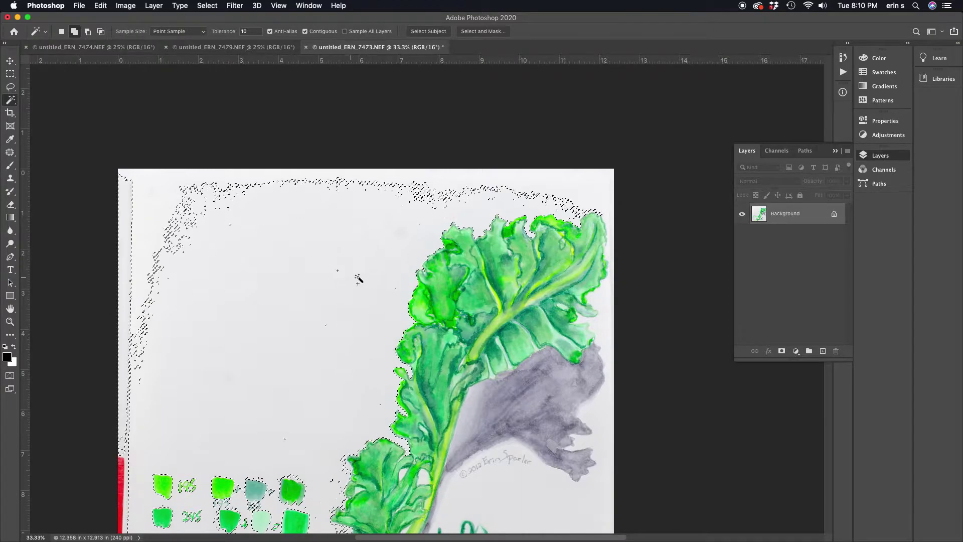
{"action": "left_click", "coordinate": [583, 189]}
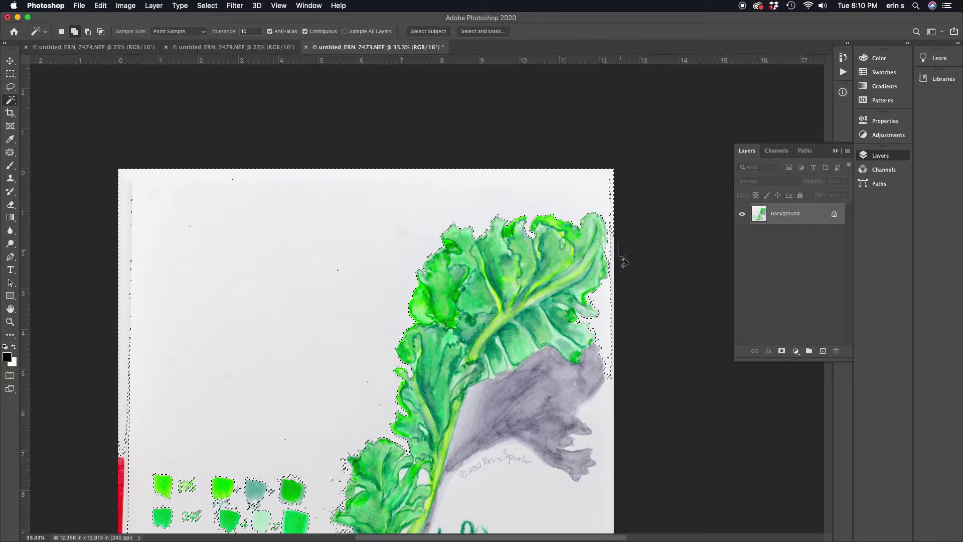
{"action": "scroll", "coordinate": [490, 284], "scroll_direction": "down", "scroll_amount": 10}
{"action": "scroll", "coordinate": [490, 284], "scroll_direction": "right", "scroll_amount": 3}
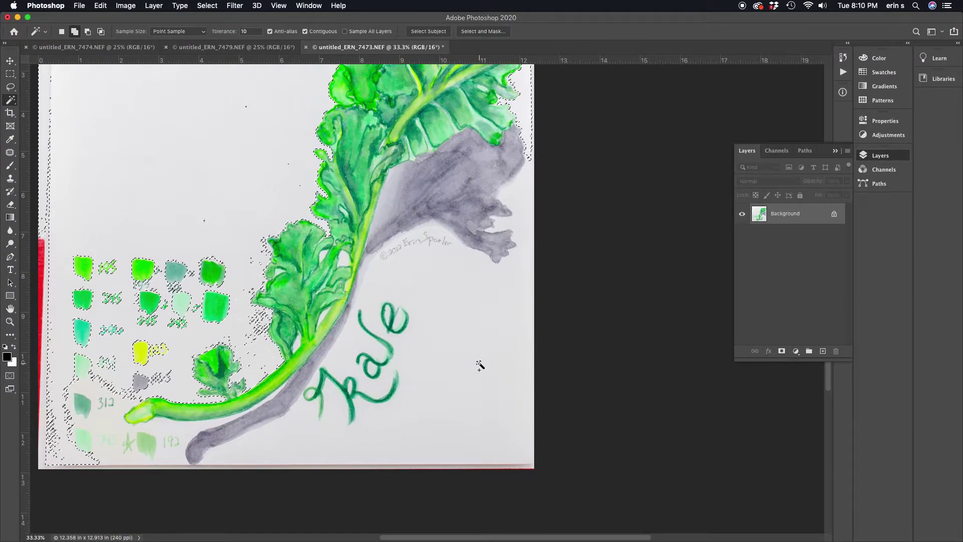
{"action": "left_click", "coordinate": [489, 384]}
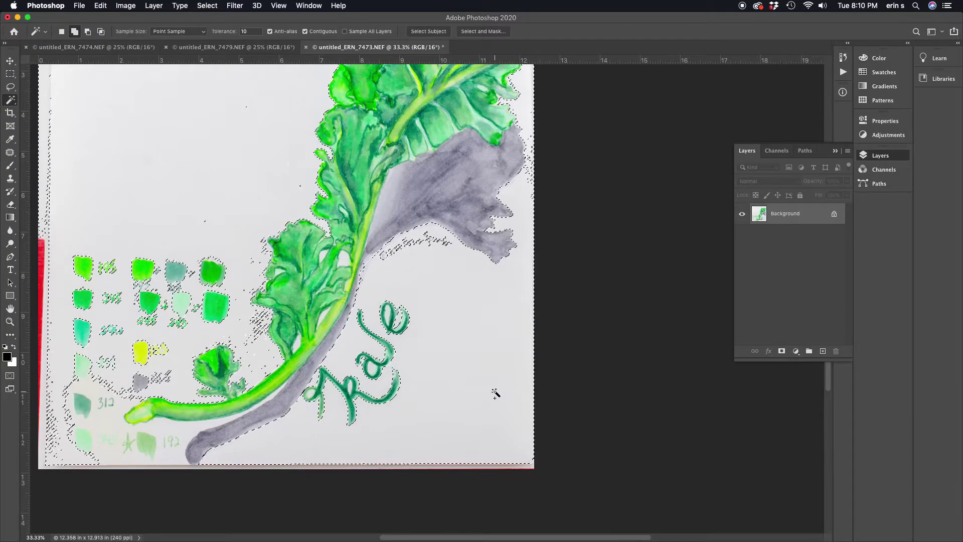
{"action": "scroll", "coordinate": [545, 398], "scroll_direction": "up", "scroll_amount": 5}
{"action": "scroll", "coordinate": [545, 398], "scroll_direction": "left", "scroll_amount": 5}
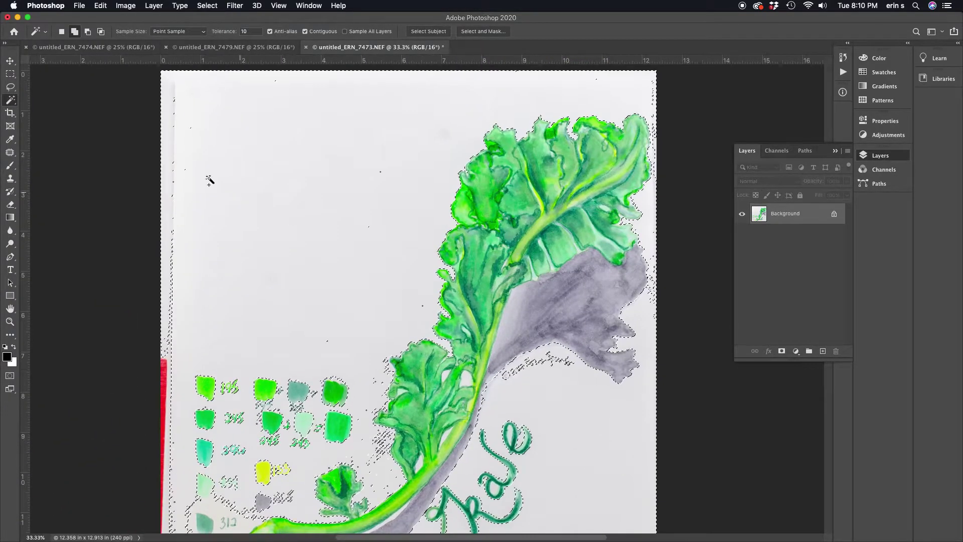
{"action": "left_click", "coordinate": [10, 100]}
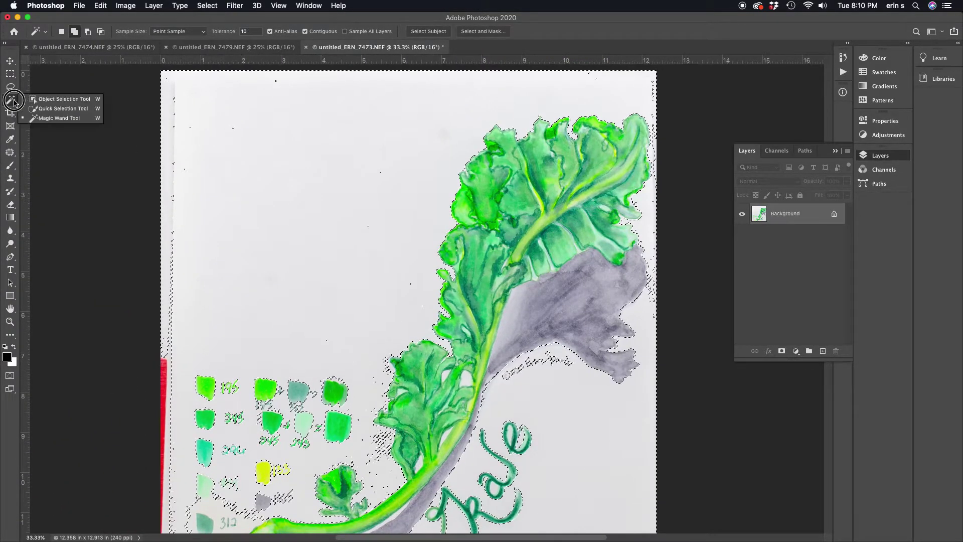
{"action": "left_click", "coordinate": [84, 120]}
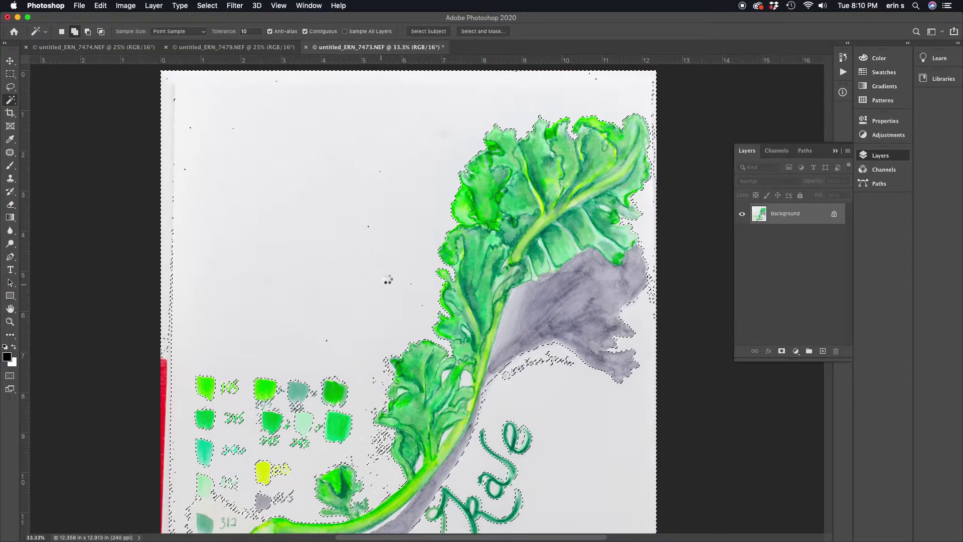
Step: Set the Magic Wand tolerance to 5, switch to new-selection mode and clear the current selection
{"action": "left_click", "coordinate": [250, 32]}
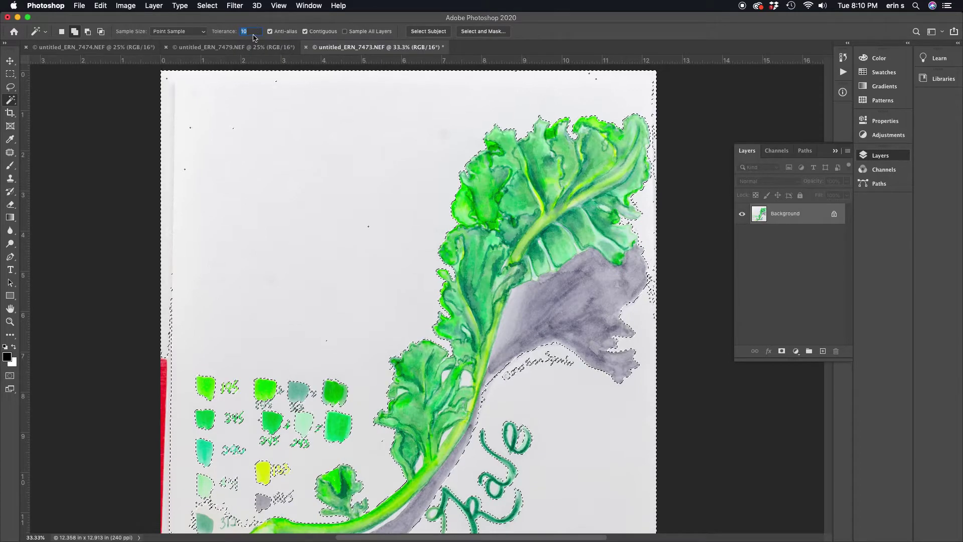
{"action": "type", "text": "5"}
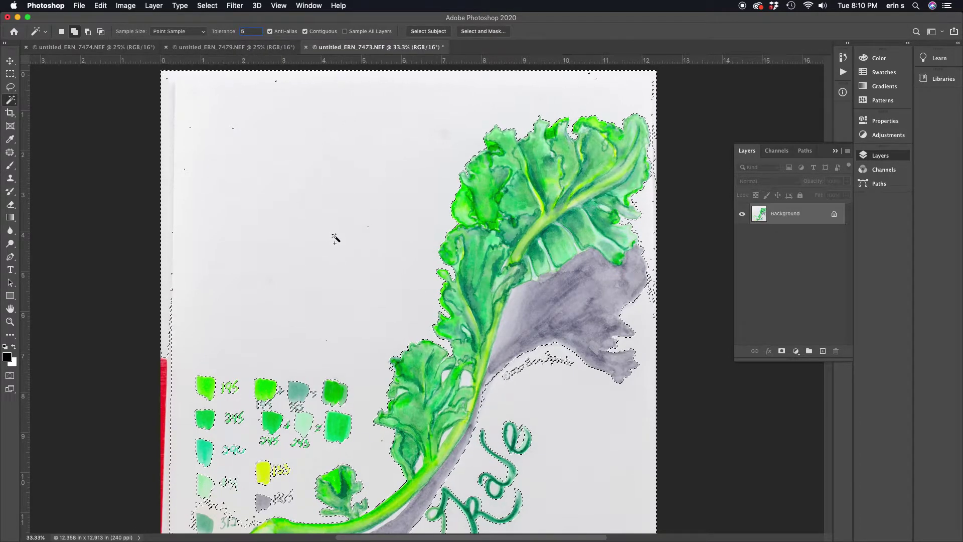
{"action": "left_click", "coordinate": [62, 31]}
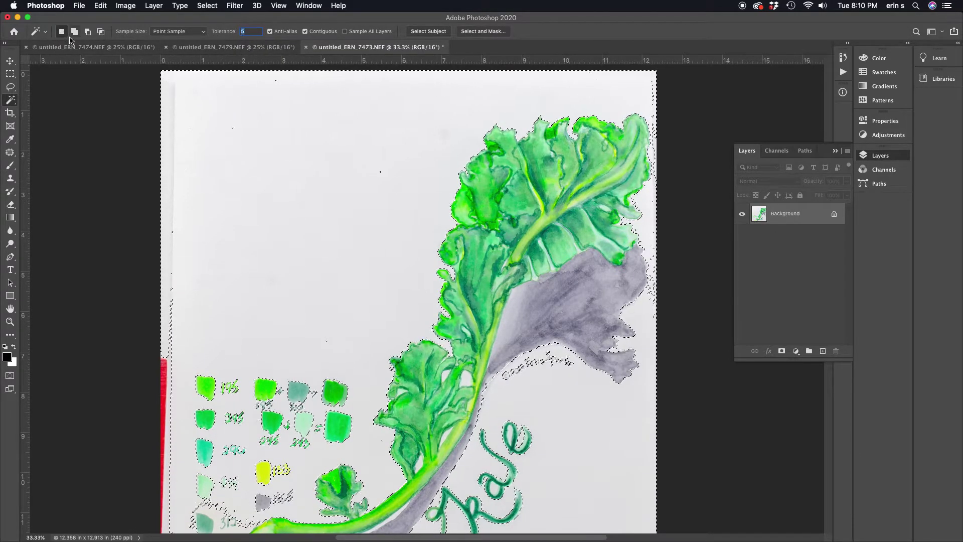
{"action": "left_click_drag", "start_coordinate": [209, 162], "coordinate": [209, 162]}
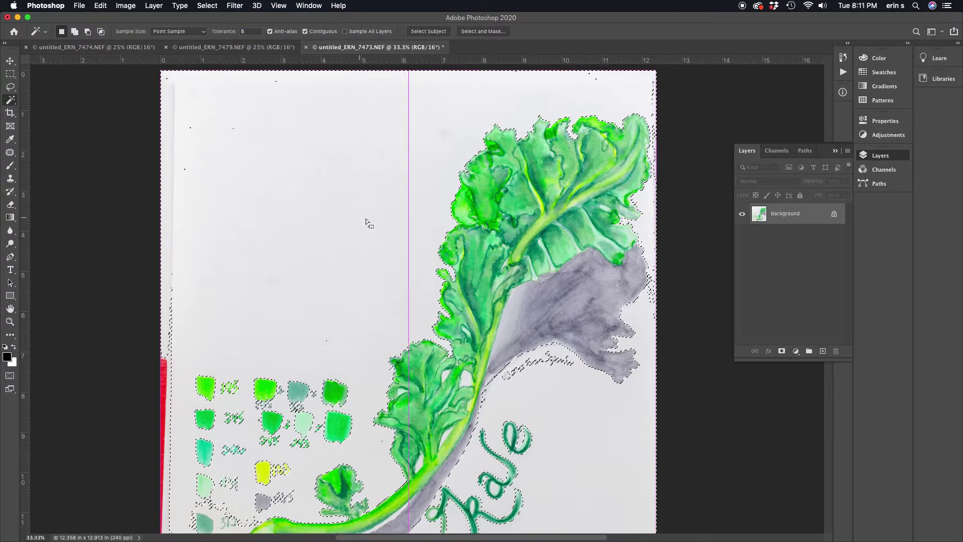
{"action": "left_click", "coordinate": [375, 212]}
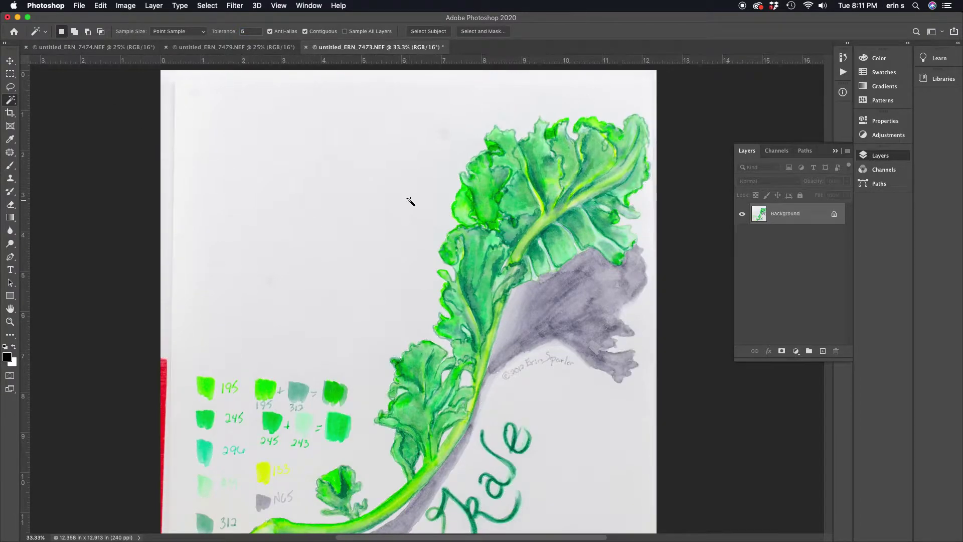
Step: Select the blank paper above and beside the kale with the Magic Wand, adding neighbouring background areas to the selection
{"action": "left_click", "coordinate": [474, 221]}
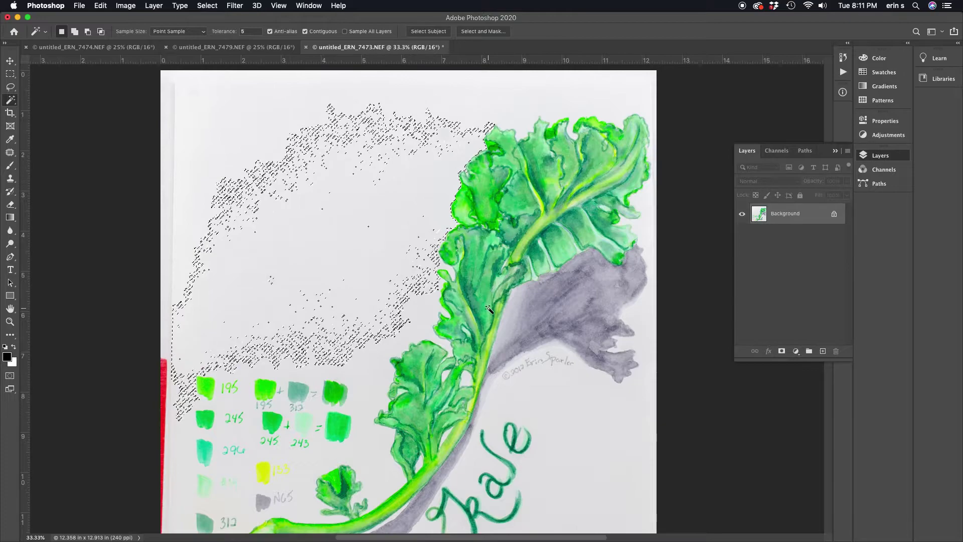
{"action": "left_click", "coordinate": [368, 109]}
{"action": "left_click", "coordinate": [74, 31]}
{"action": "left_click", "coordinate": [168, 90]}
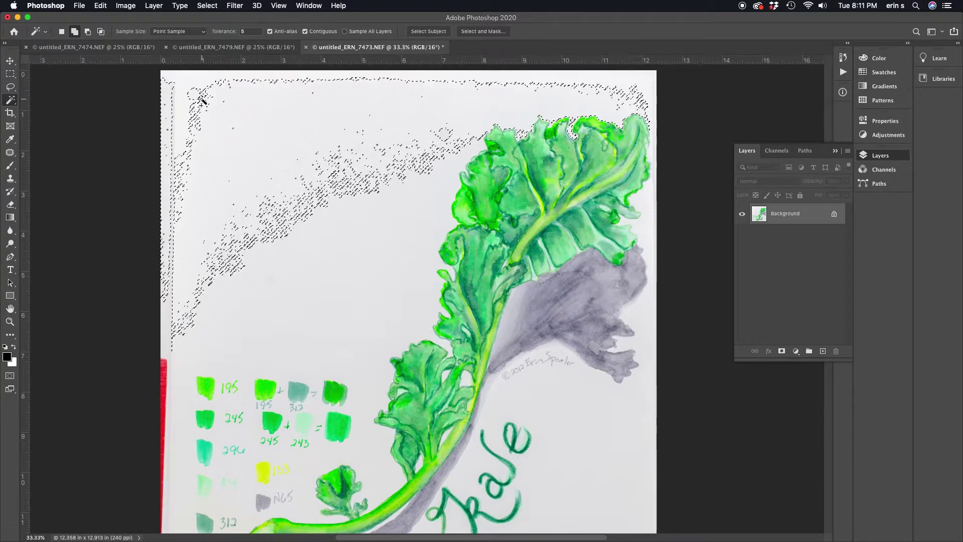
{"action": "left_click", "coordinate": [233, 144]}
{"action": "left_click", "coordinate": [370, 269]}
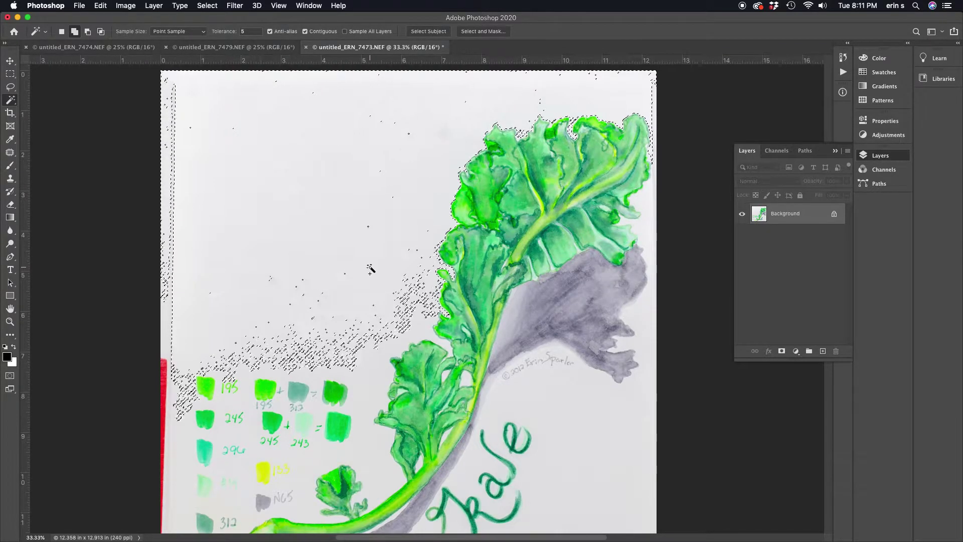
Step: Set the Magic Wand tolerance to 10 and add the remaining paper around the swatches, lettering and outer leaf edge
{"action": "double_click", "coordinate": [254, 32]}
{"action": "type", "text": "10"}
{"action": "left_click", "coordinate": [379, 347]}
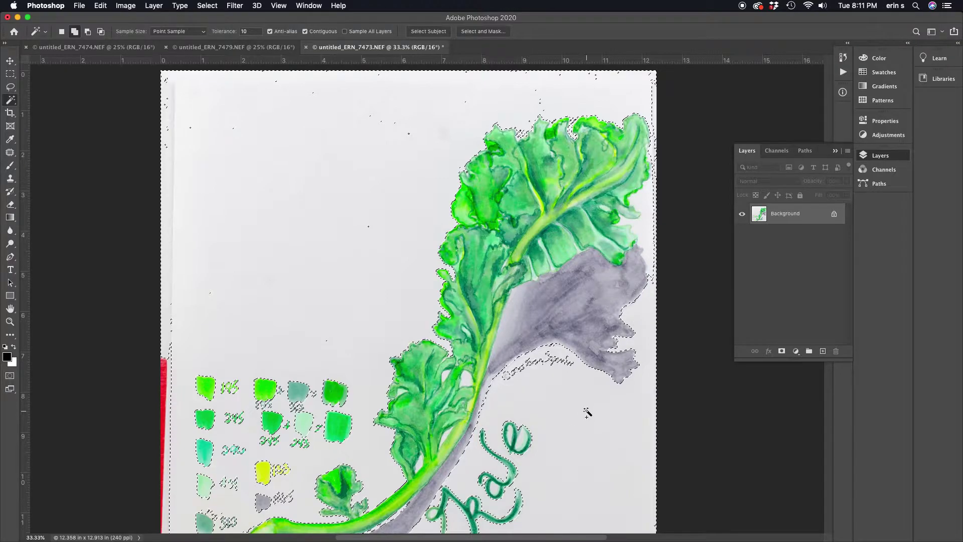
{"action": "left_click", "coordinate": [654, 192]}
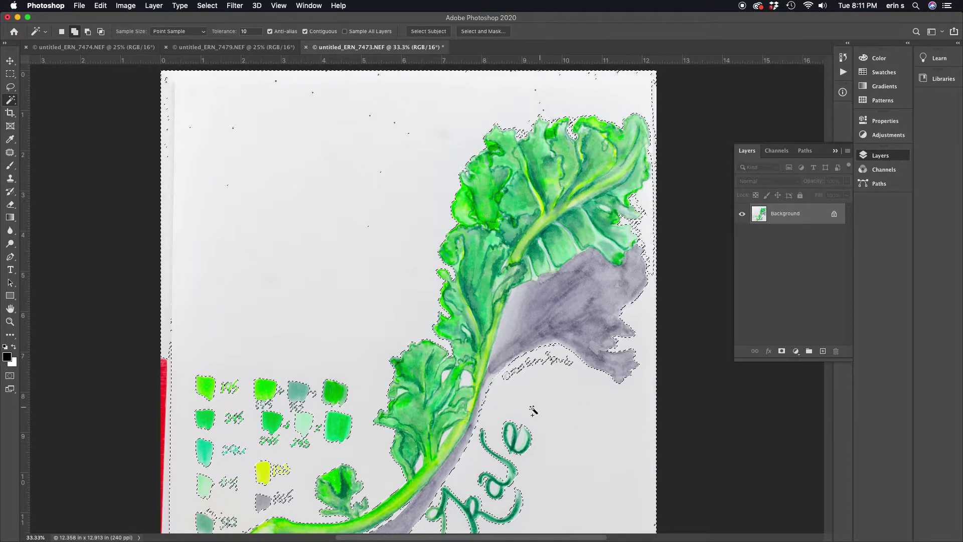
Step: Examine the selection edges around the colour swatches, kale leaves, shadow and Kale lettering
{"action": "key", "text": "super+d"}
{"action": "left_click_drag", "start_coordinate": [358, 411], "coordinate": [239, 230]}
{"action": "left_click", "coordinate": [239, 231]}
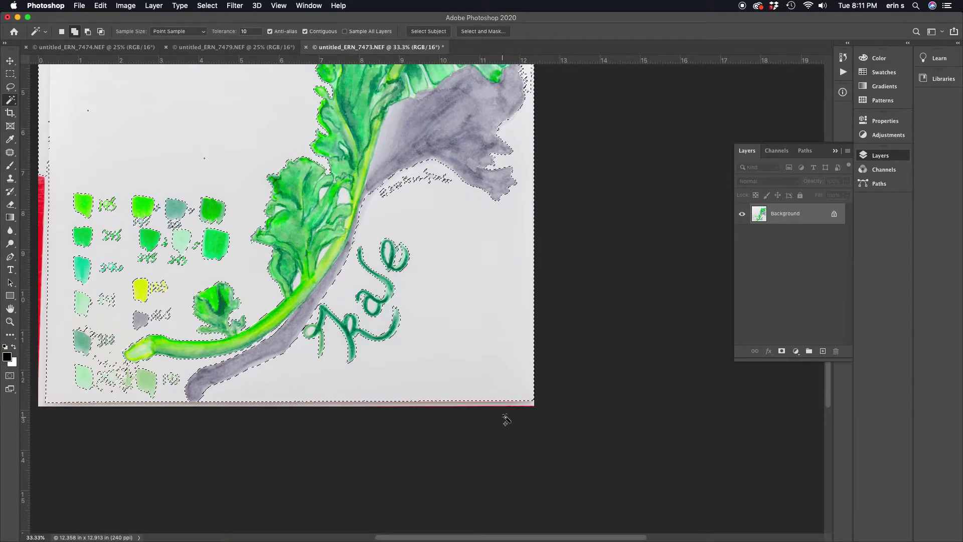
{"action": "key", "text": "space"}
{"action": "left_click_drag", "start_coordinate": [409, 218], "coordinate": [438, 423]}
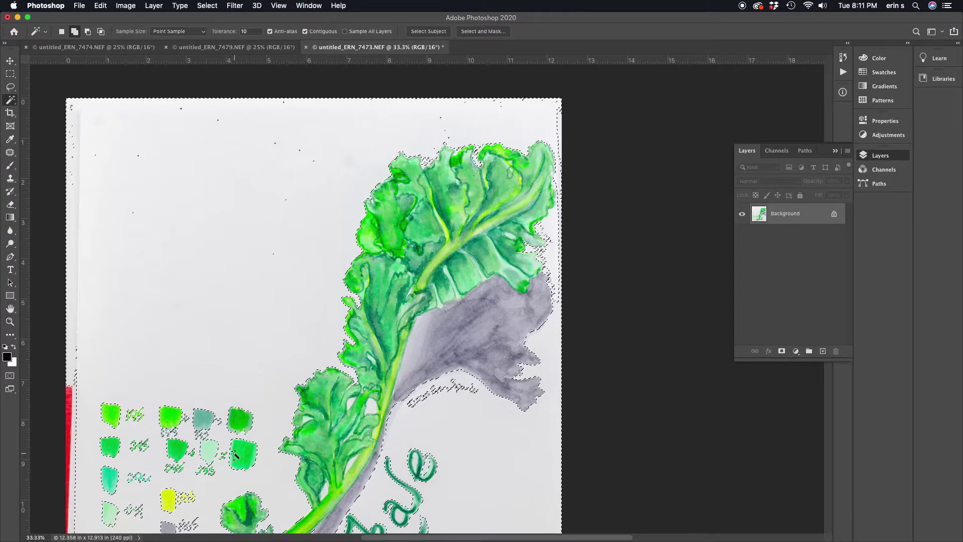
{"action": "left_click_drag", "start_coordinate": [452, 441], "coordinate": [444, 268]}
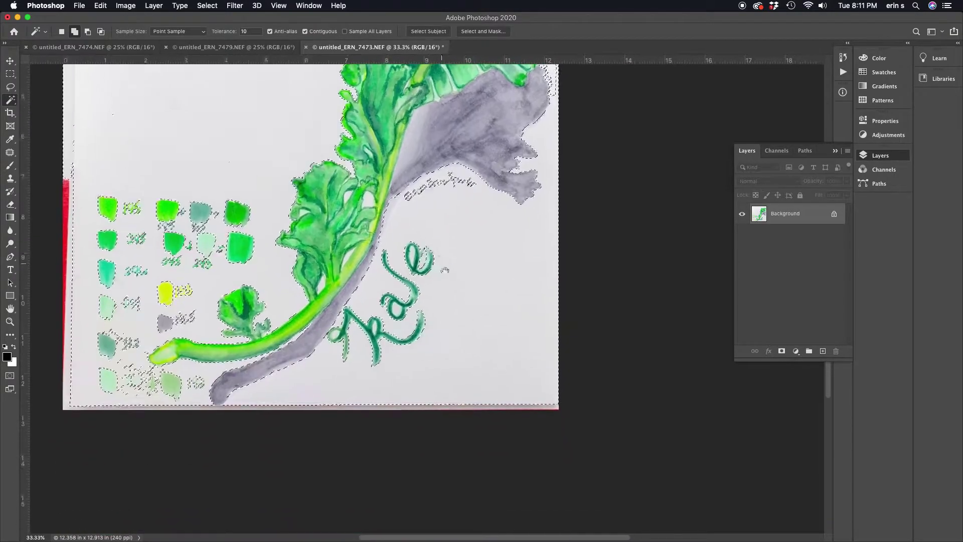
{"action": "key", "text": "super+plus"}
{"action": "key", "text": "super+plus"}
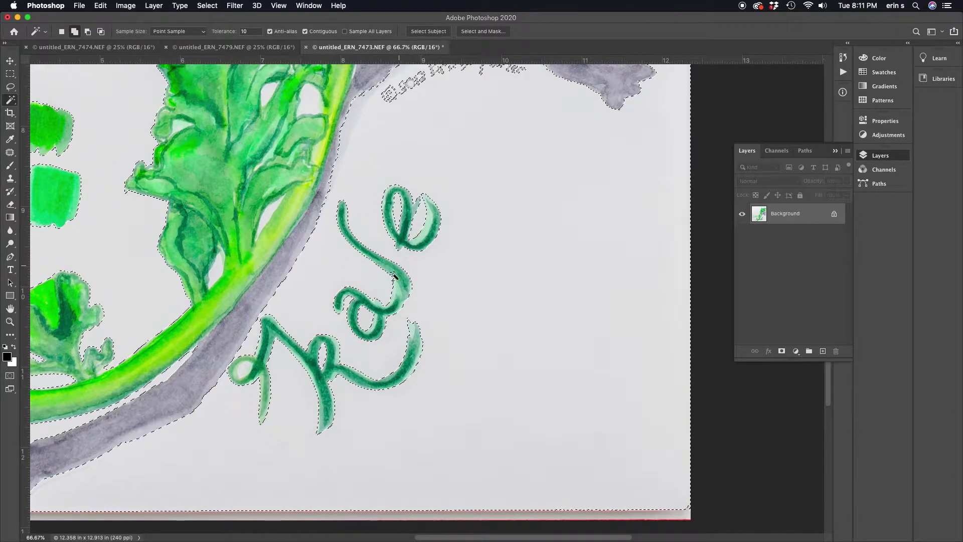
{"action": "scroll", "coordinate": [301, 364], "scroll_direction": "up", "scroll_amount": 5}
{"action": "scroll", "coordinate": [302, 363], "scroll_direction": "left", "scroll_amount": 3}
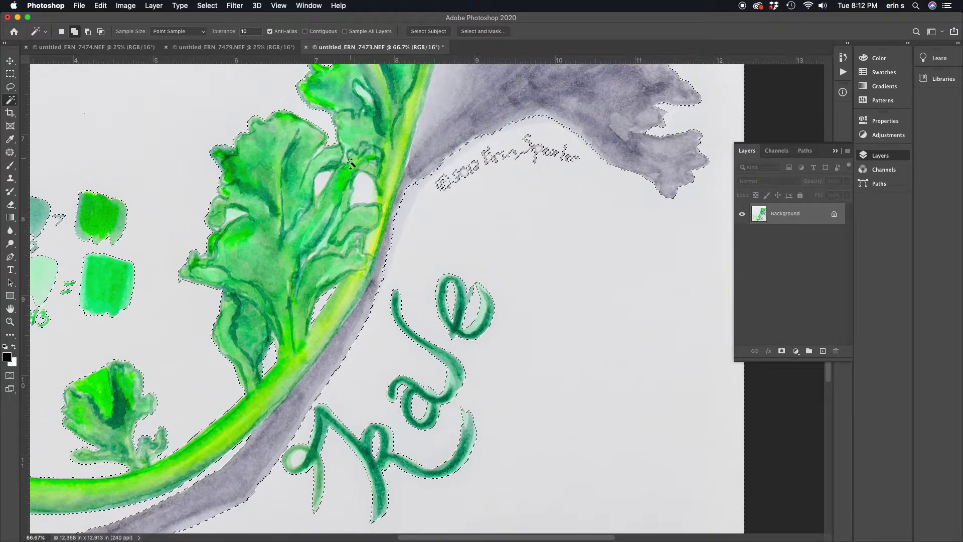
Step: Try selecting the paper gaps between the leaves with Contiguous off, then turn Contiguous back on and undo the selection
{"action": "key", "text": "super+d"}
{"action": "mouse_move", "coordinate": [447, 122]}
{"action": "left_mouse_down"}
{"action": "mouse_move", "coordinate": [383, 322]}
{"action": "mouse_move", "coordinate": [378, 369]}
{"action": "left_mouse_up"}
{"action": "left_click", "coordinate": [379, 370]}
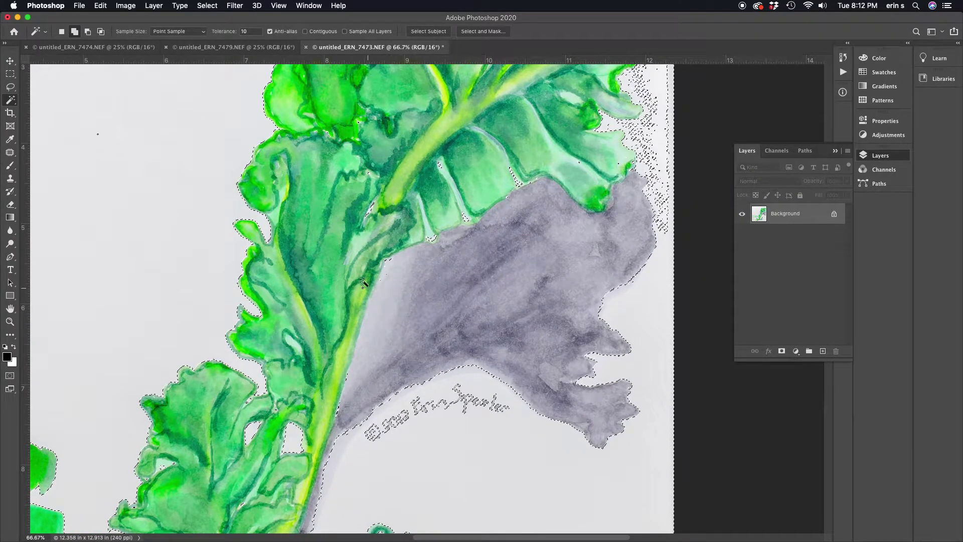
{"action": "left_click", "coordinate": [305, 31]}
{"action": "key", "text": "super+z"}
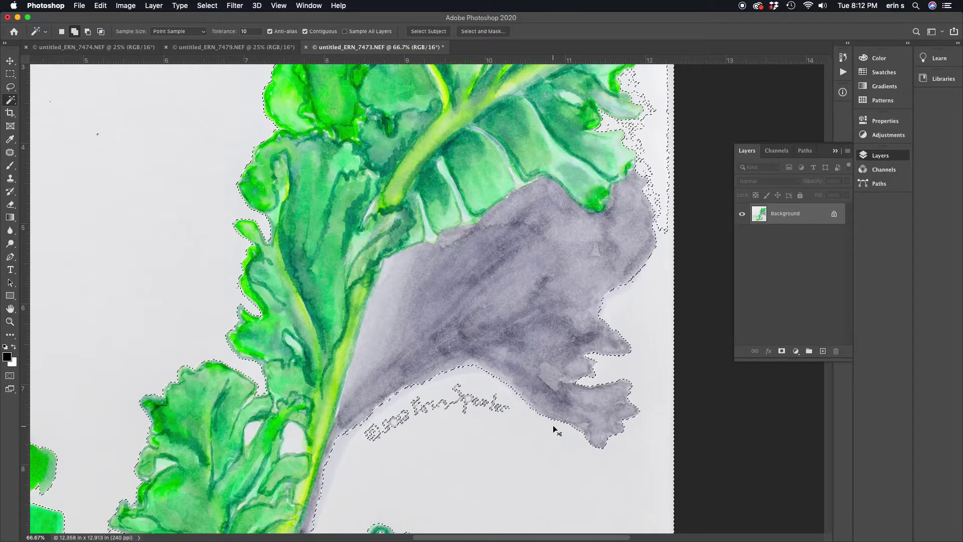
Step: Expand the background selection around the kale painting by 1 pixel
{"action": "key", "text": "super+minus"}
{"action": "key", "text": "super+minus"}
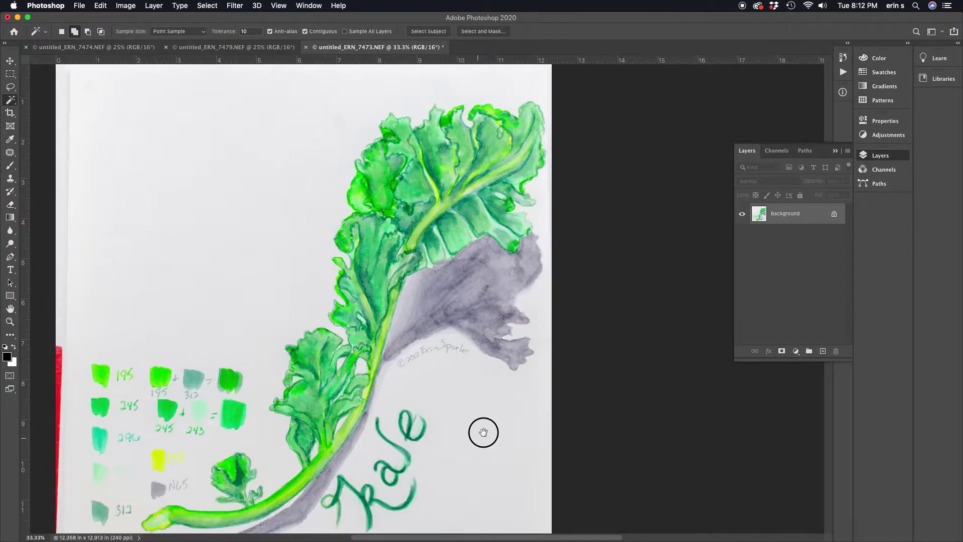
{"action": "left_click_drag", "start_coordinate": [484, 431], "coordinate": [529, 399]}
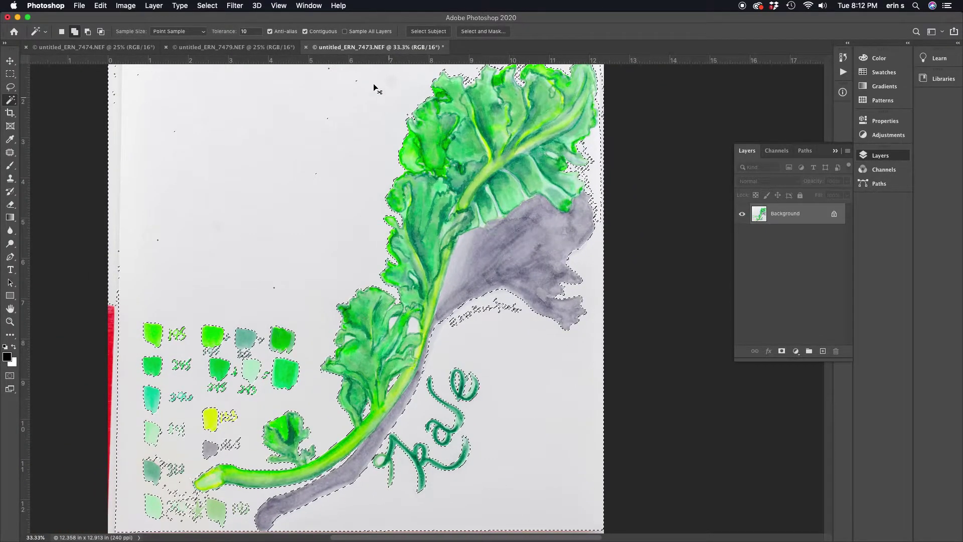
{"action": "key", "text": "super+0"}
{"action": "key", "text": "super+minus"}
{"action": "left_click", "coordinate": [508, 329]}
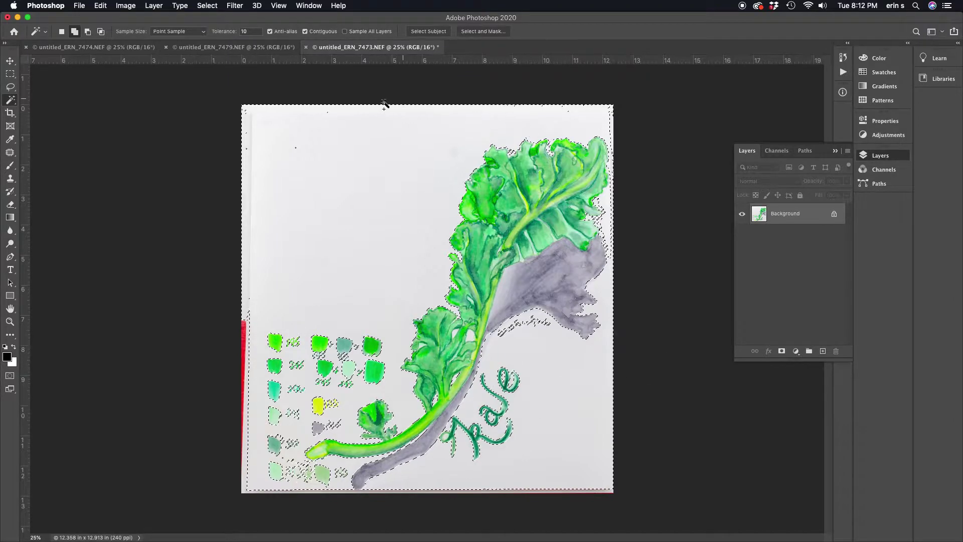
{"action": "left_click", "coordinate": [206, 6]}
{"action": "mouse_move", "coordinate": [273, 152]}
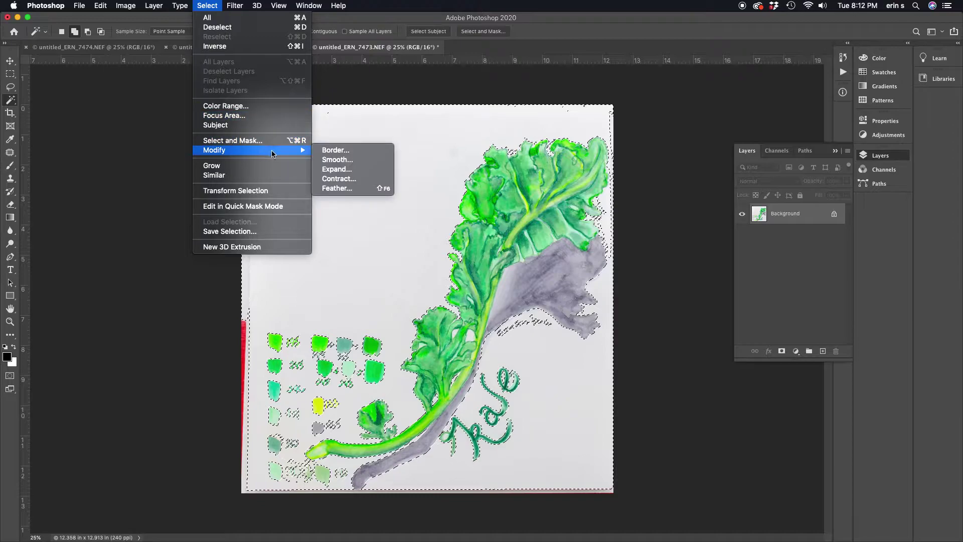
{"action": "left_click", "coordinate": [368, 174]}
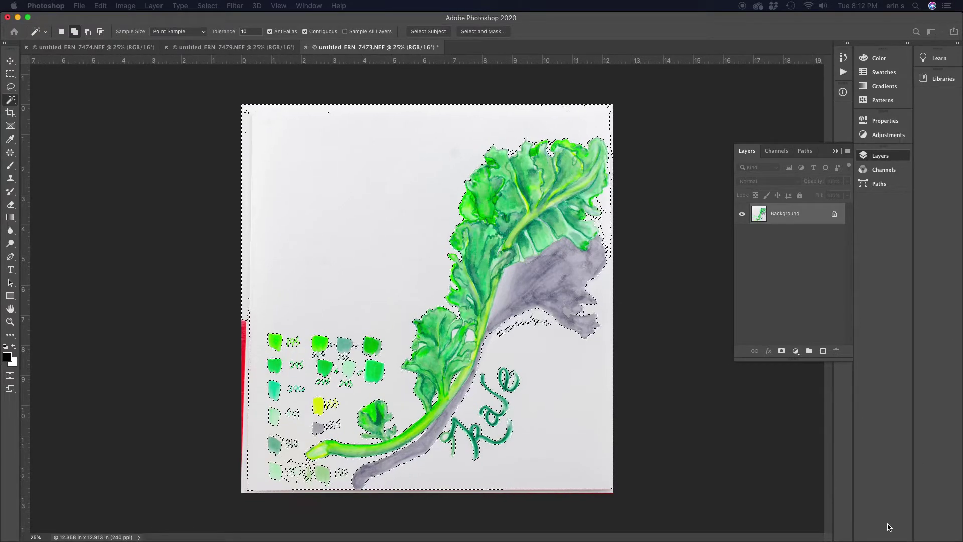
{"action": "mouse_move", "coordinate": [961, 540]}
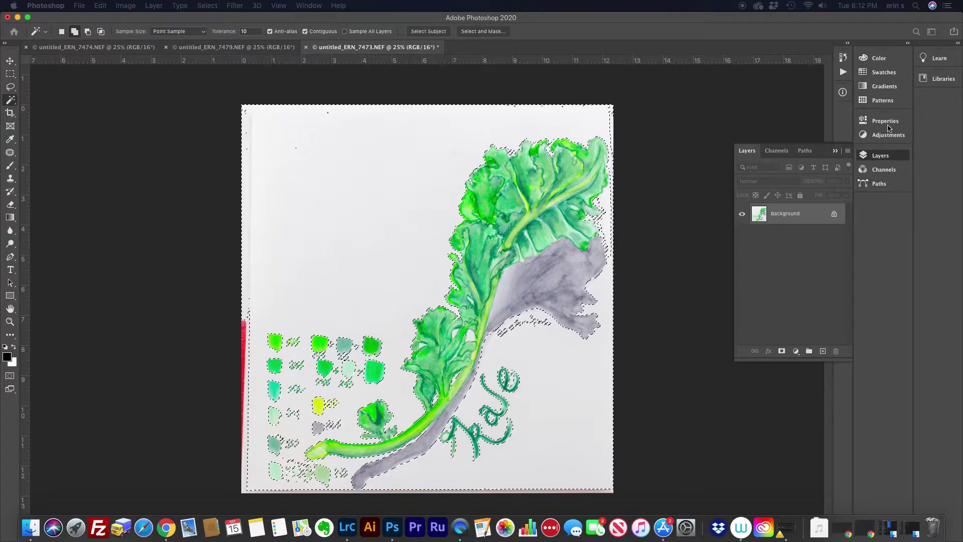
{"action": "left_click", "coordinate": [881, 155]}
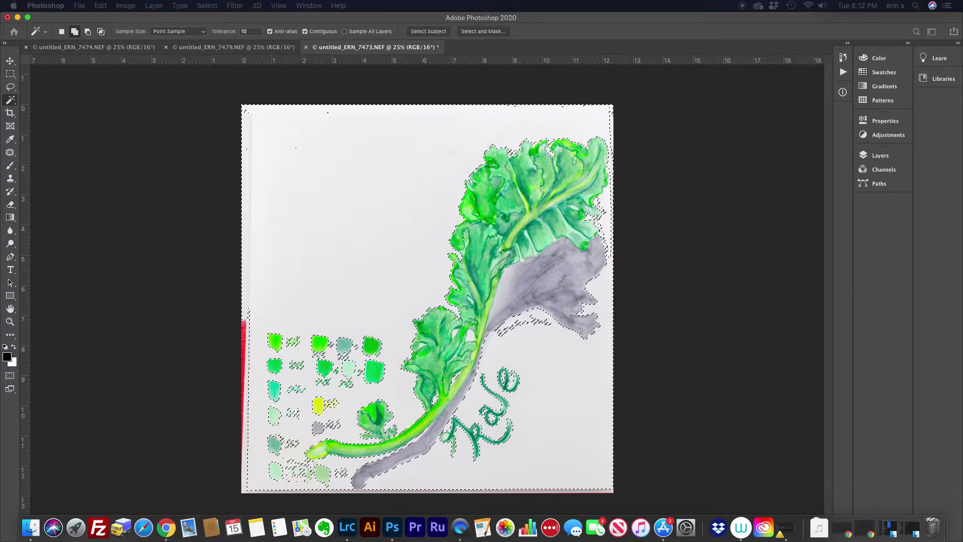
{"action": "left_click_drag", "start_coordinate": [962, 149], "coordinate": [702, 156]}
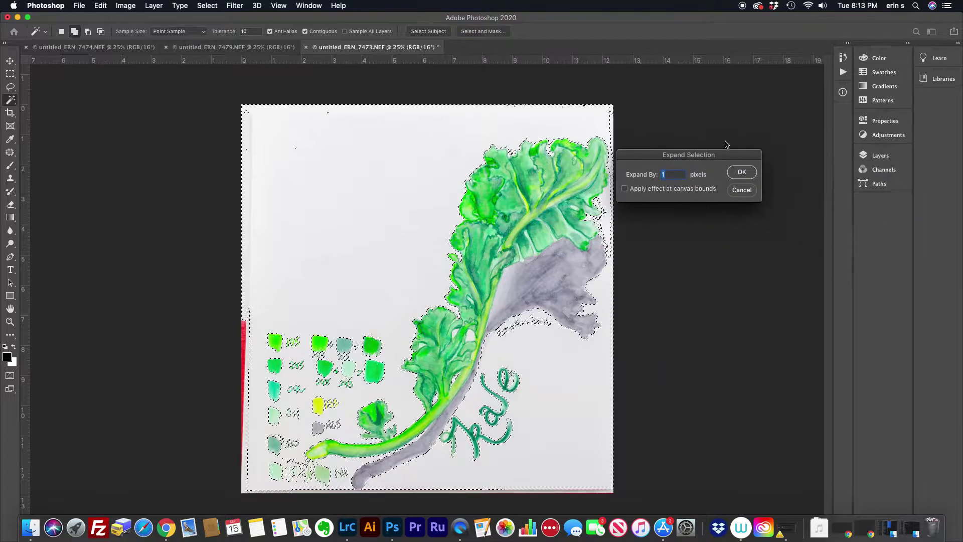
{"action": "left_click", "coordinate": [743, 174]}
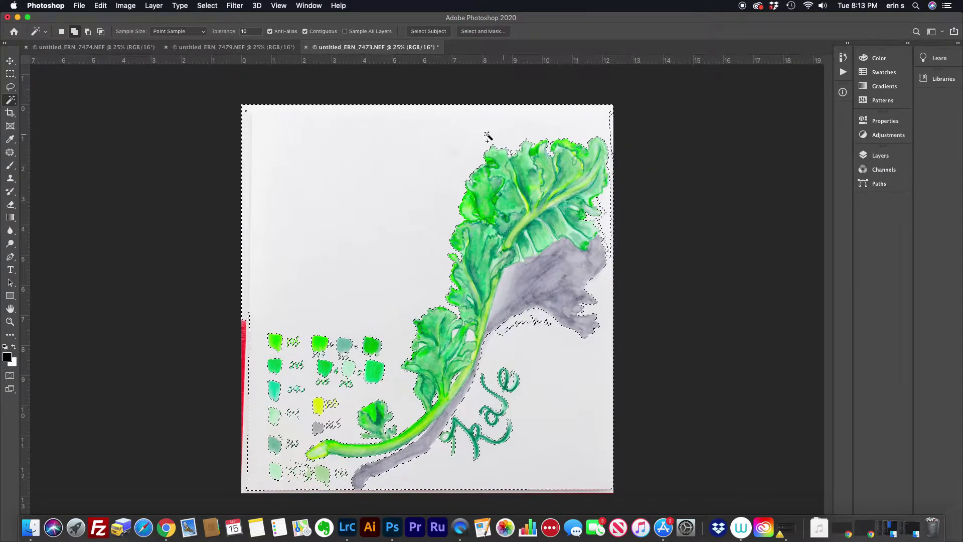
Step: Feather the expanded background selection with a 1 pixel radius
{"action": "left_click", "coordinate": [207, 5]}
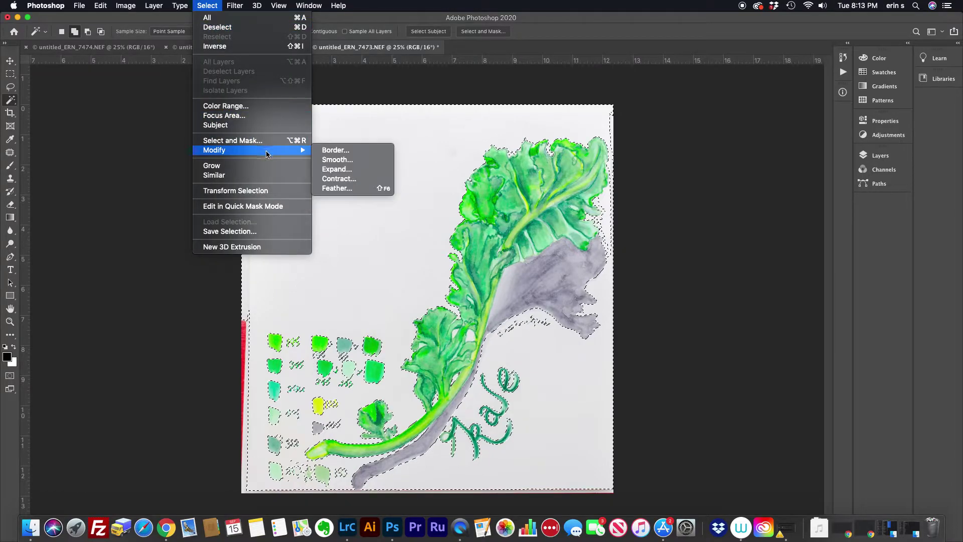
{"action": "left_click", "coordinate": [357, 193]}
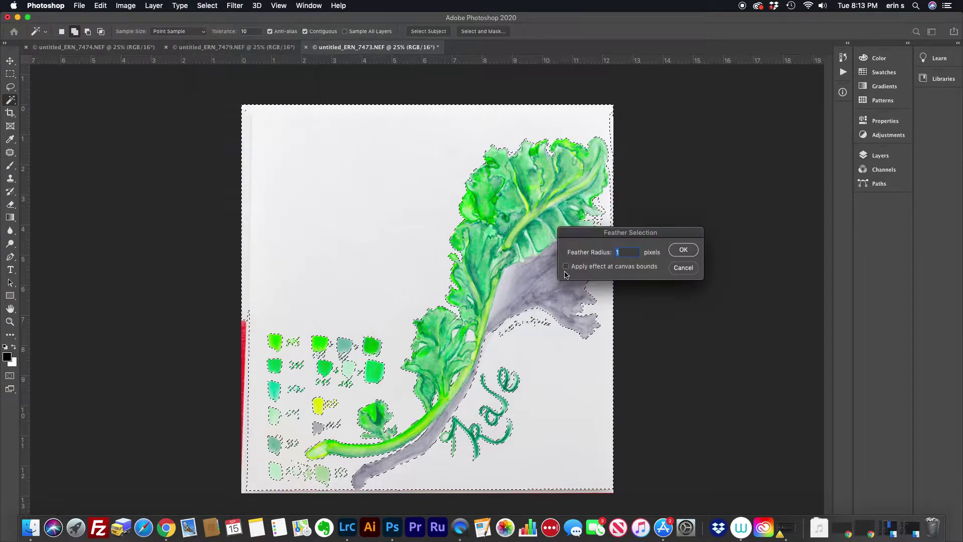
{"action": "left_click", "coordinate": [685, 254]}
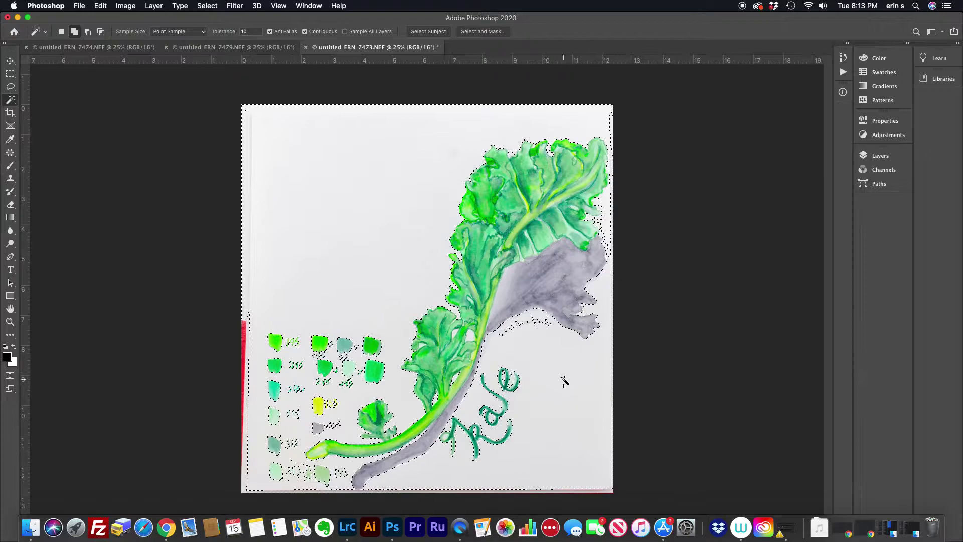
Step: Examine up close how tightly the selection edge follows the outer contours of the kale leaves
{"action": "key", "text": "super+equal"}
{"action": "key", "text": "super+equal"}
{"action": "key", "text": "super+equal"}
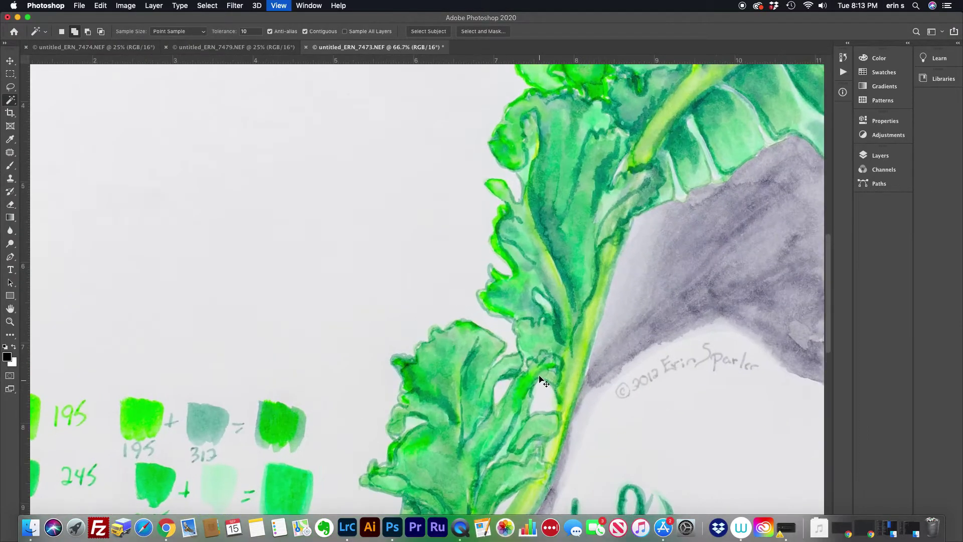
{"action": "key", "text": "super+equal"}
{"action": "key", "text": "super+equal"}
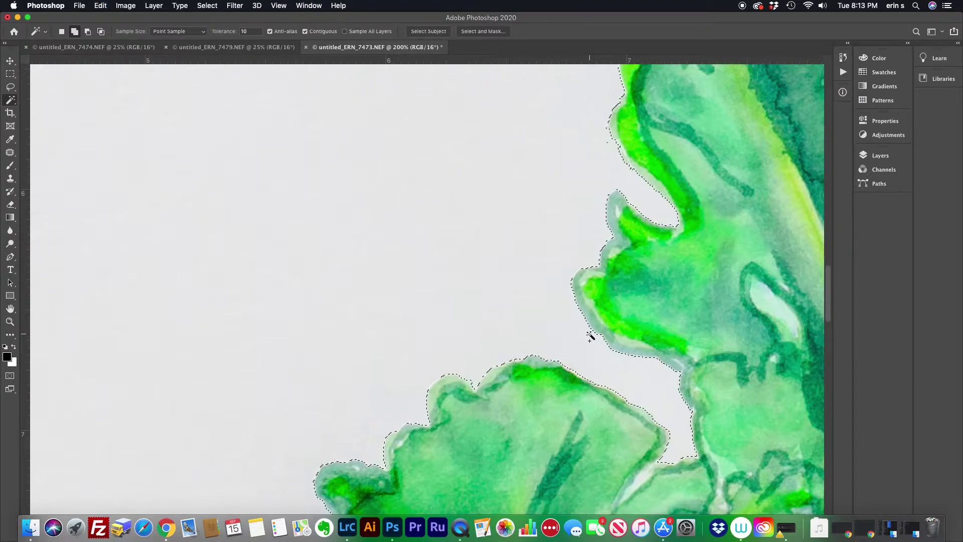
{"action": "key", "text": "super+equal"}
{"action": "key", "text": "super+equal"}
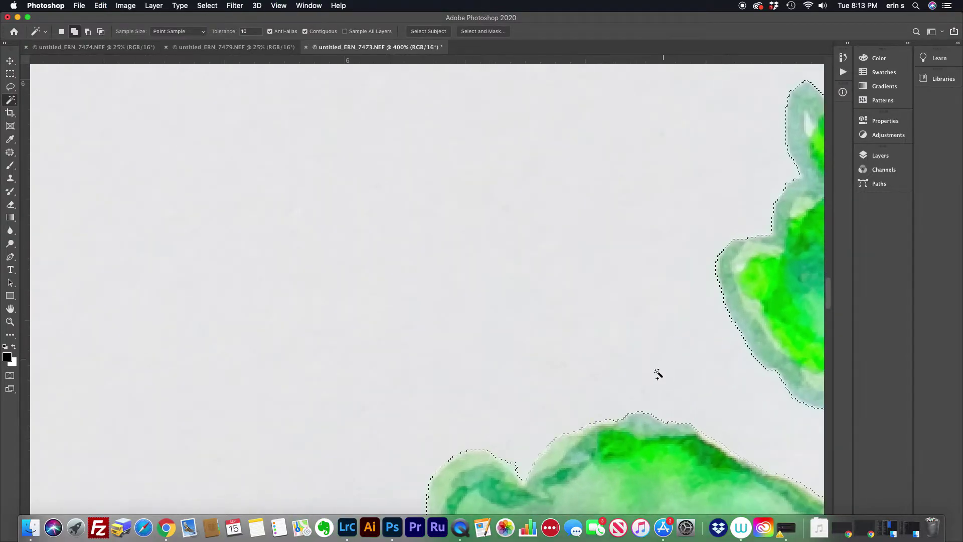
{"action": "left_click_drag", "start_coordinate": [677, 432], "coordinate": [501, 333]}
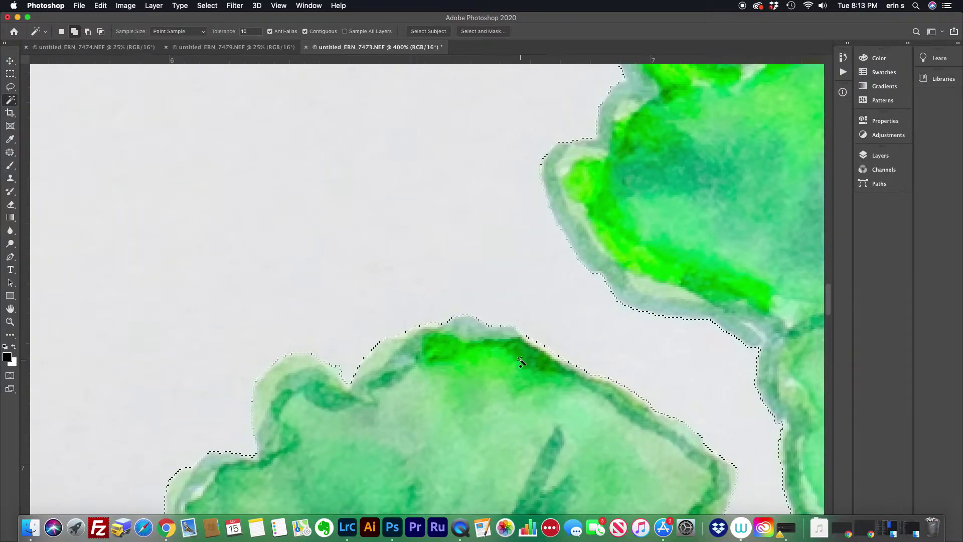
{"action": "key", "text": "super+equal"}
{"action": "key", "text": "super+equal"}
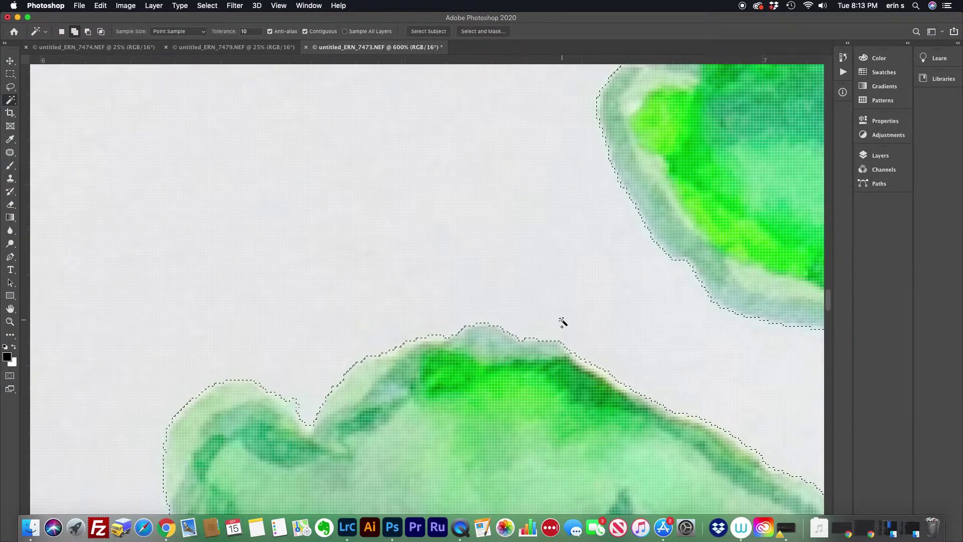
{"action": "key", "text": "super+equal"}
{"action": "key", "text": "super+equal"}
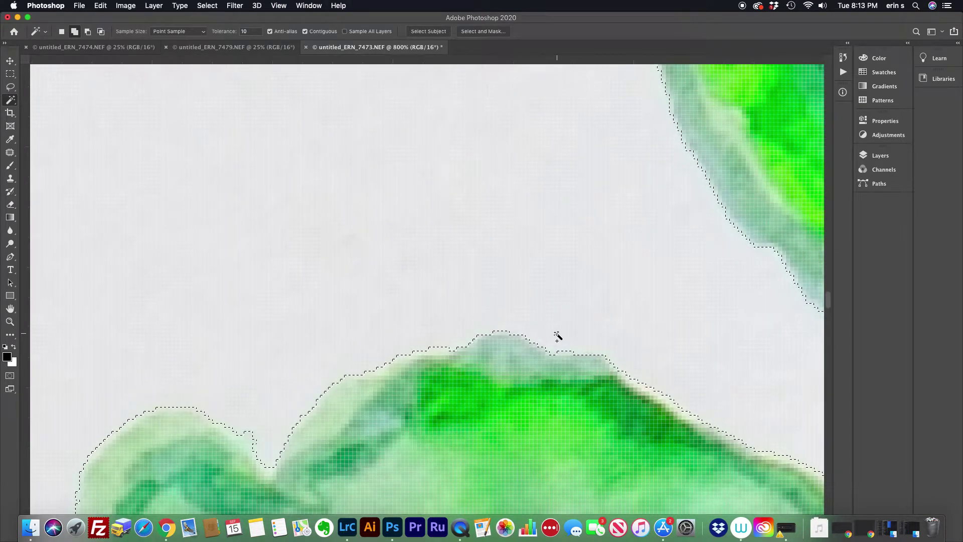
Step: Expand the background selection by another 1 pixel and feather it again with a 1 pixel radius
{"action": "left_click", "coordinate": [208, 6]}
{"action": "mouse_move", "coordinate": [269, 152]}
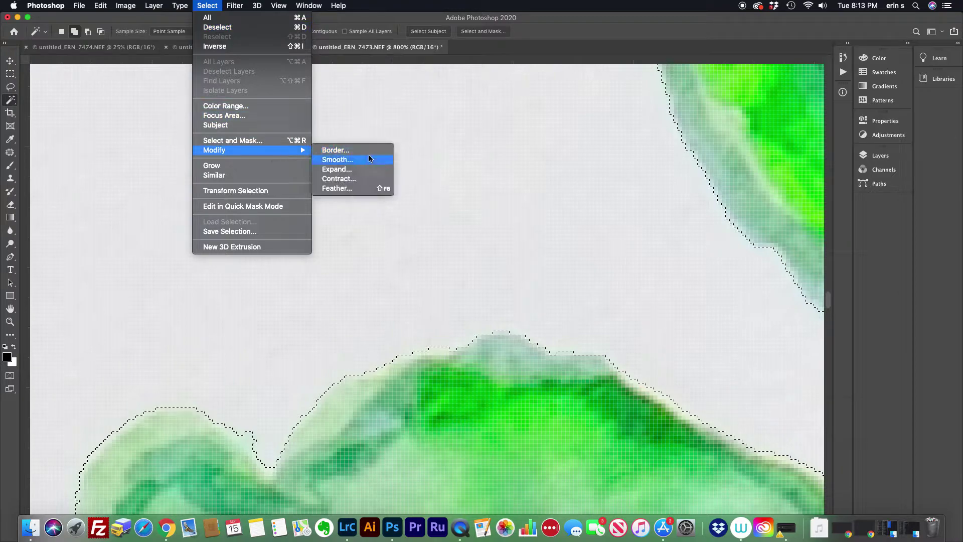
{"action": "left_click", "coordinate": [370, 174]}
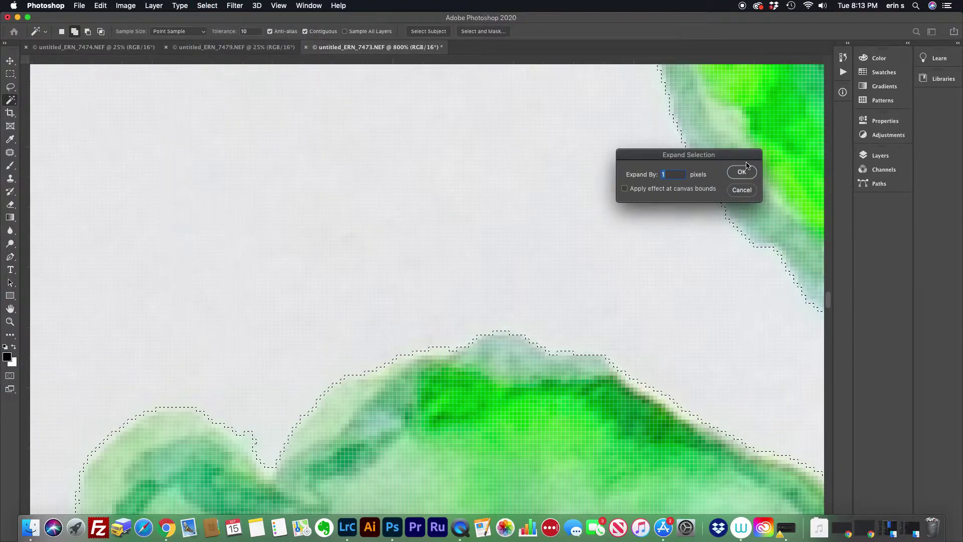
{"action": "left_click", "coordinate": [742, 173]}
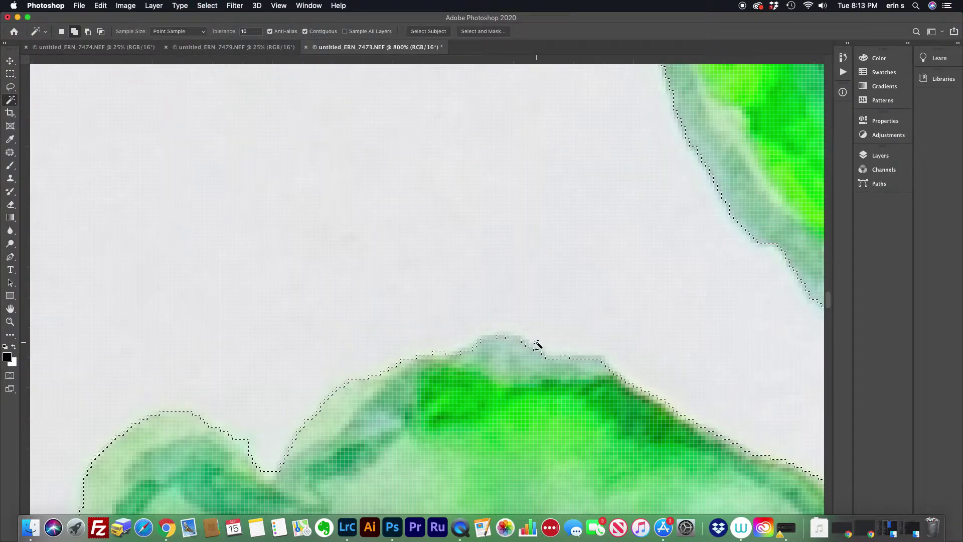
{"action": "left_click", "coordinate": [208, 5]}
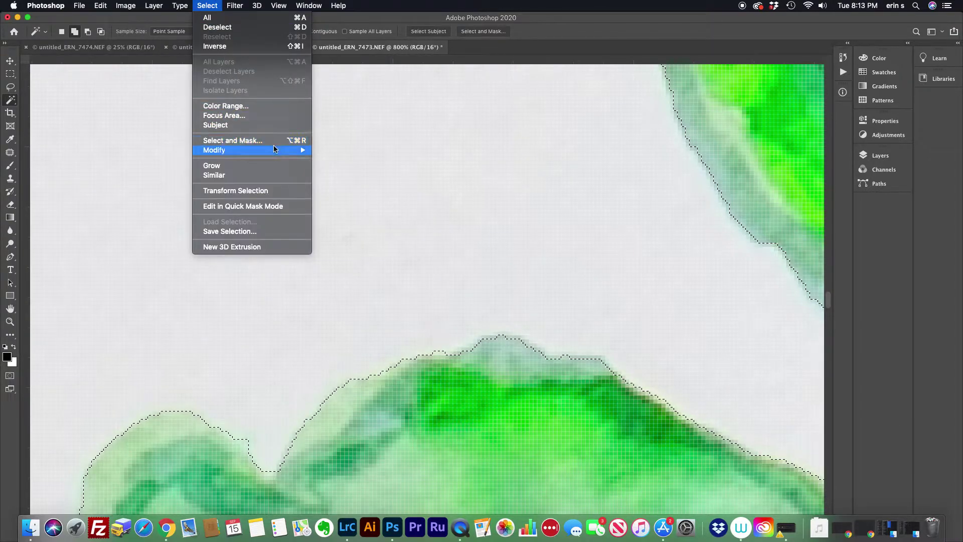
{"action": "mouse_move", "coordinate": [273, 149]}
{"action": "left_click", "coordinate": [346, 189]}
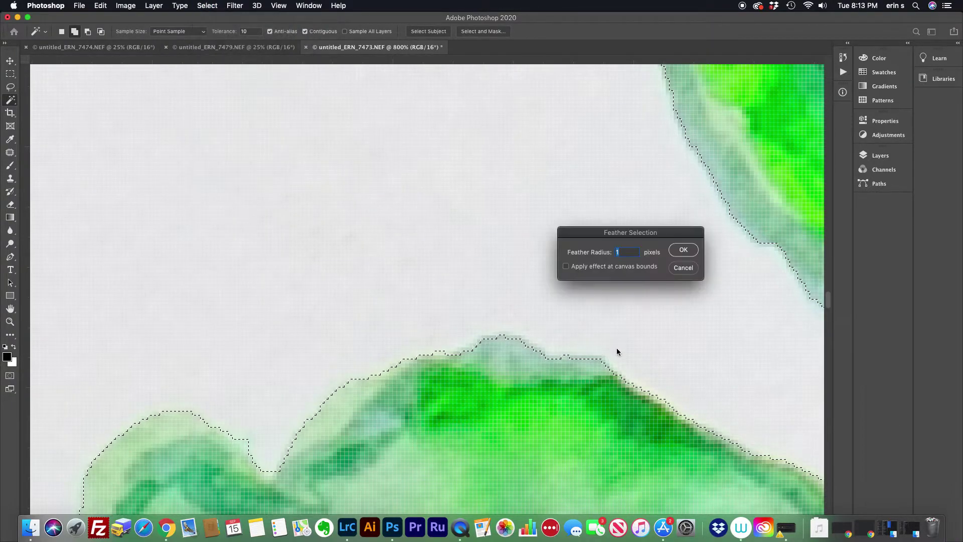
{"action": "left_click", "coordinate": [681, 249]}
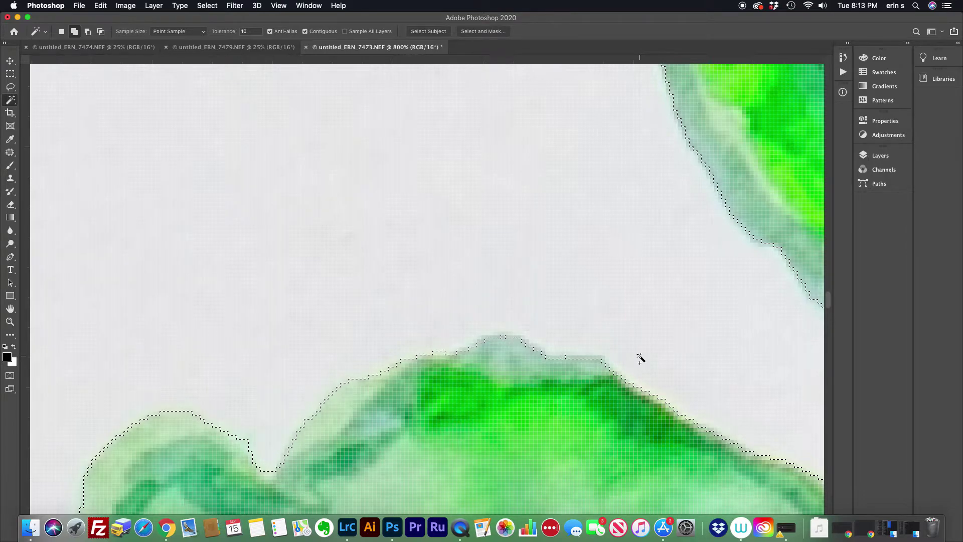
Step: Invert the selection so that it covers the painted artwork instead of the paper background
{"action": "left_click", "coordinate": [235, 6]}
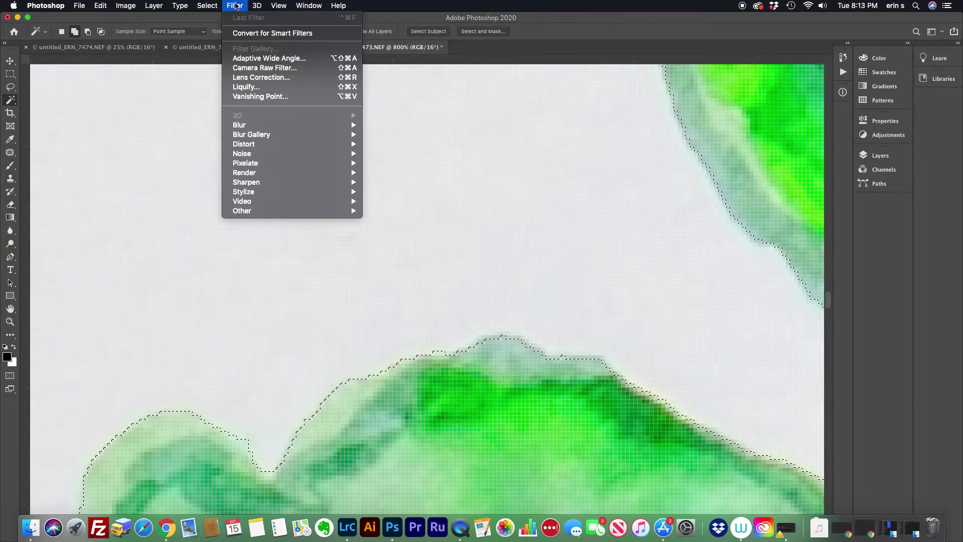
{"action": "mouse_move", "coordinate": [203, 5]}
{"action": "mouse_move", "coordinate": [241, 151]}
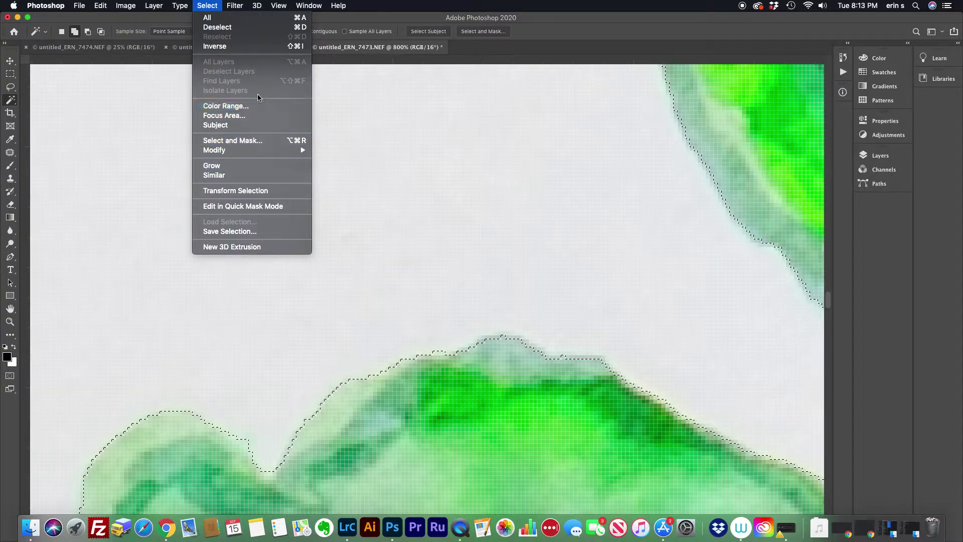
{"action": "left_click", "coordinate": [276, 48]}
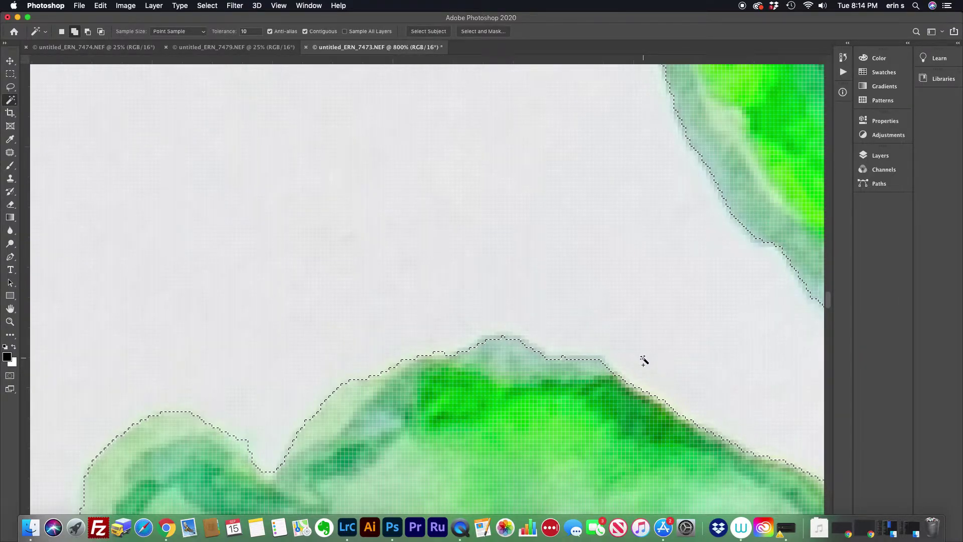
Step: Add a layer mask to the Background layer from the selection, hiding the paper around the kale
{"action": "scroll", "coordinate": [644, 361], "scroll_direction": "down", "scroll_amount": 2}
{"action": "scroll", "coordinate": [644, 362], "scroll_direction": "down", "scroll_amount": 3}
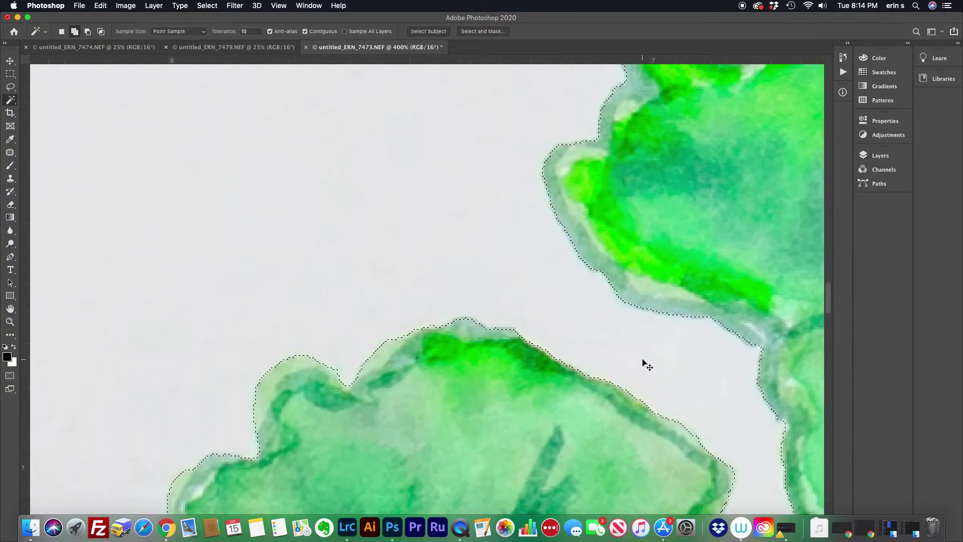
{"action": "scroll", "coordinate": [647, 366], "scroll_direction": "down", "scroll_amount": 1}
{"action": "scroll", "coordinate": [643, 361], "scroll_direction": "down", "scroll_amount": 4}
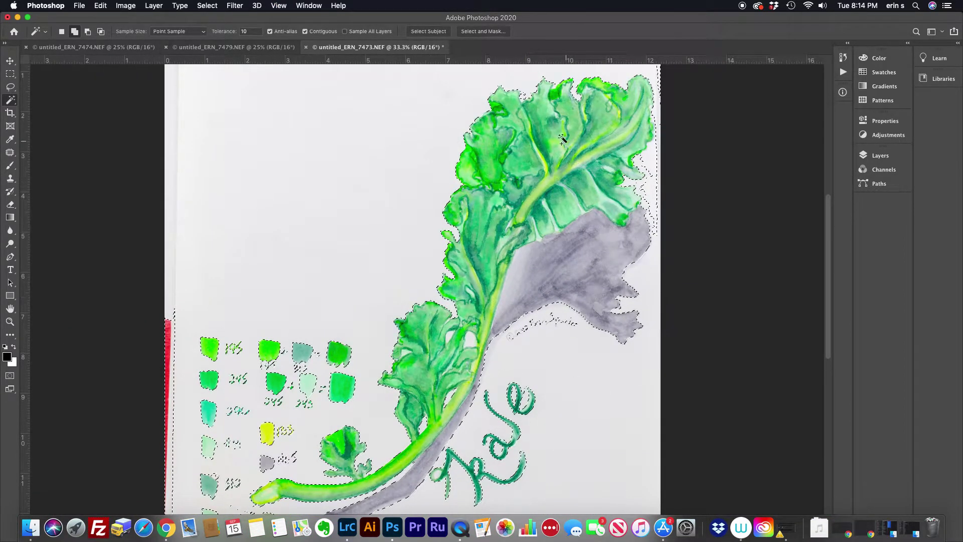
{"action": "left_click", "coordinate": [887, 158]}
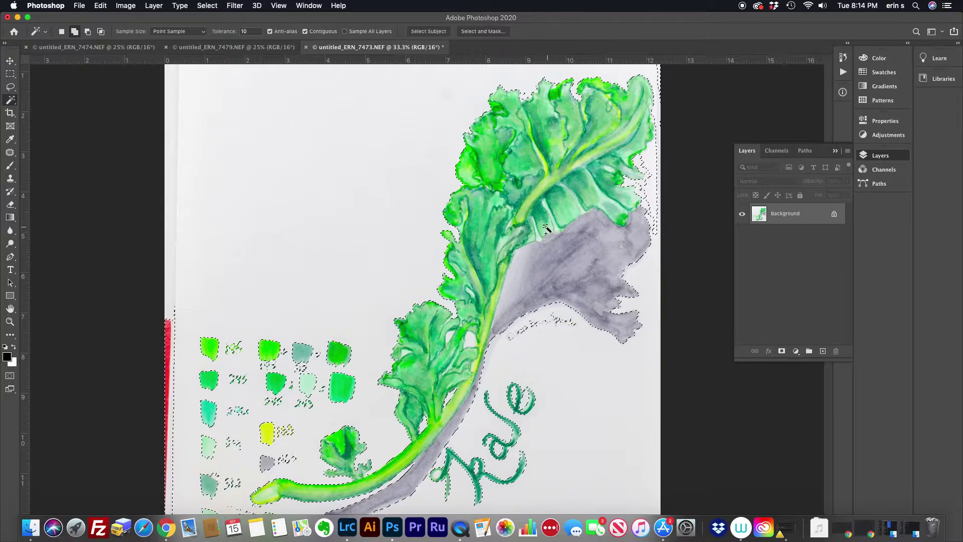
{"action": "left_click", "coordinate": [783, 351]}
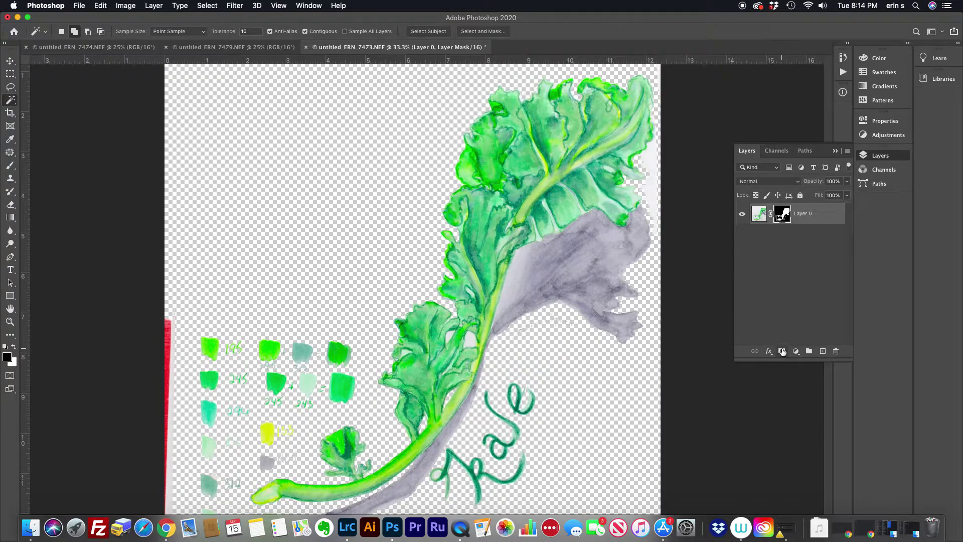
Step: Add a bright green (#0cff00) Solid Color fill layer and place it beneath the masked kale layer
{"action": "left_click", "coordinate": [797, 351]}
{"action": "left_click", "coordinate": [796, 352]}
{"action": "left_click", "coordinate": [797, 351]}
{"action": "left_click", "coordinate": [797, 351]}
{"action": "left_click", "coordinate": [797, 351]}
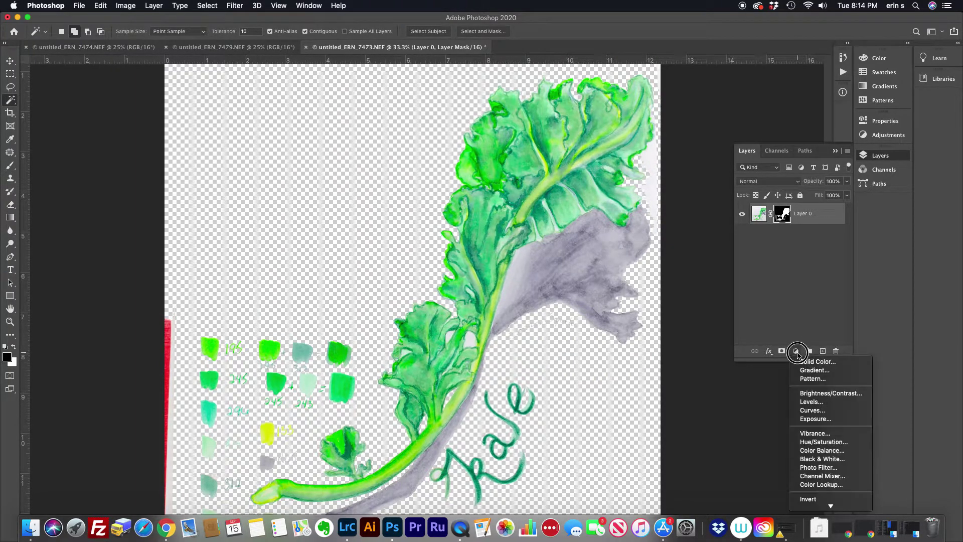
{"action": "left_click", "coordinate": [828, 362]}
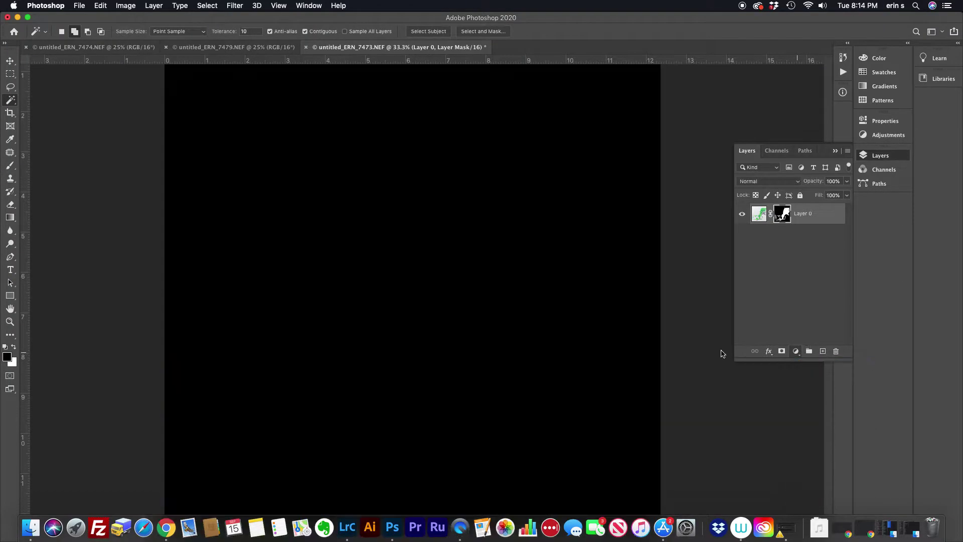
{"action": "left_click", "coordinate": [557, 291]}
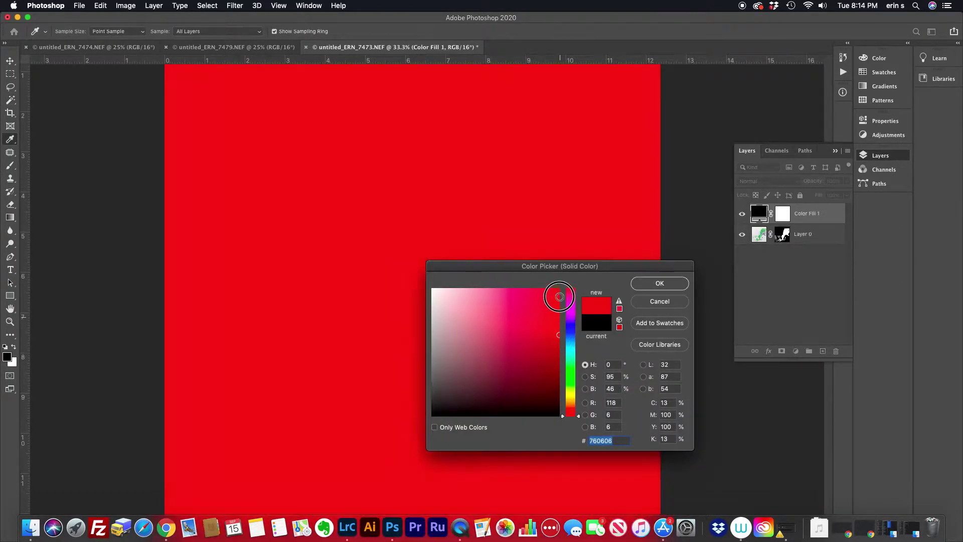
{"action": "left_click_drag", "start_coordinate": [571, 394], "coordinate": [571, 375]}
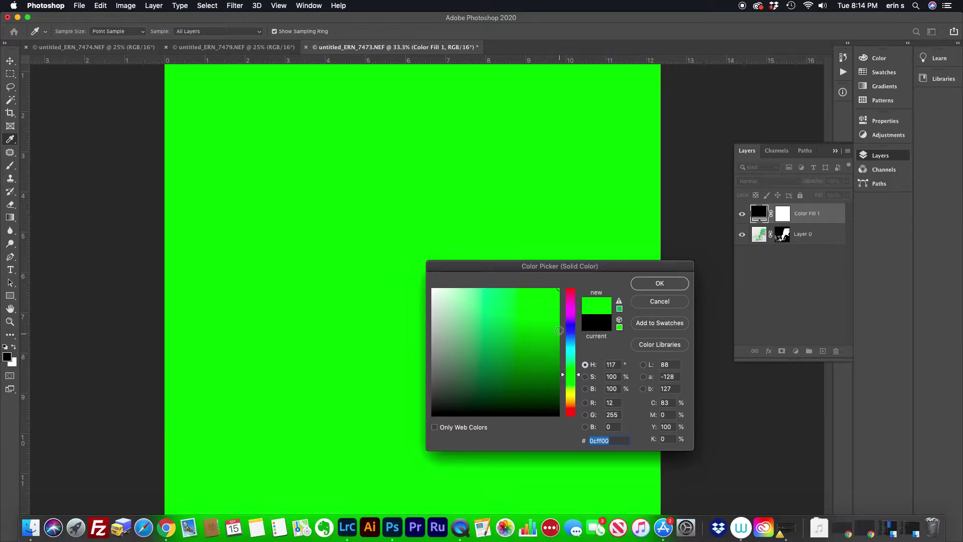
{"action": "left_click", "coordinate": [666, 284]}
{"action": "left_click_drag", "start_coordinate": [761, 216], "coordinate": [763, 246]}
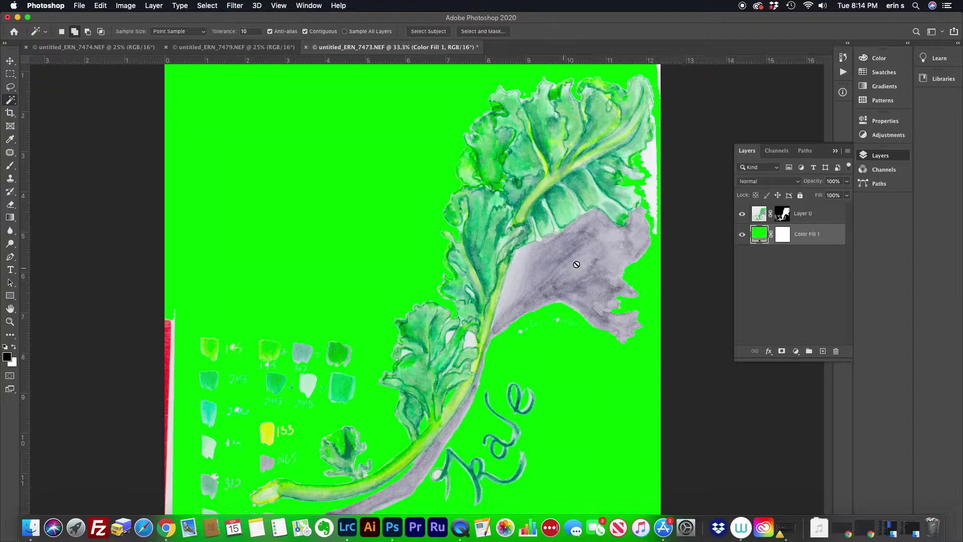
Step: Try other hues for the fill layer behind the kale and set its colour to magenta (#ff00f0)
{"action": "double_click", "coordinate": [759, 233]}
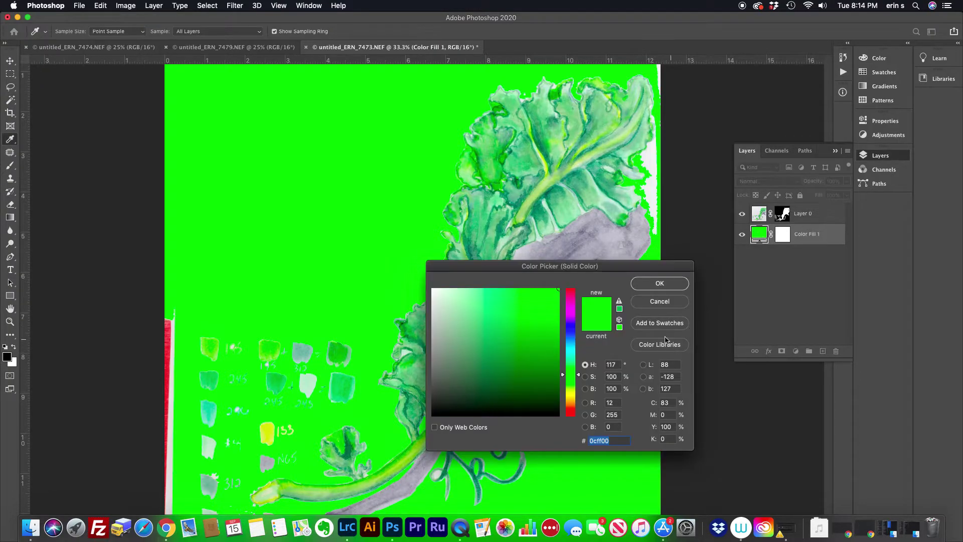
{"action": "left_click_drag", "start_coordinate": [573, 358], "coordinate": [571, 287]}
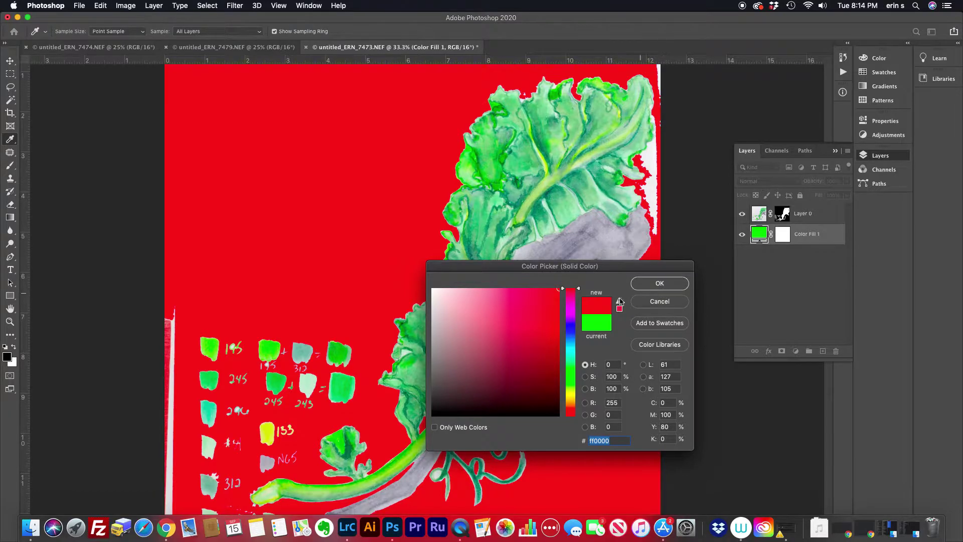
{"action": "left_click_drag", "start_coordinate": [571, 333], "coordinate": [573, 354]}
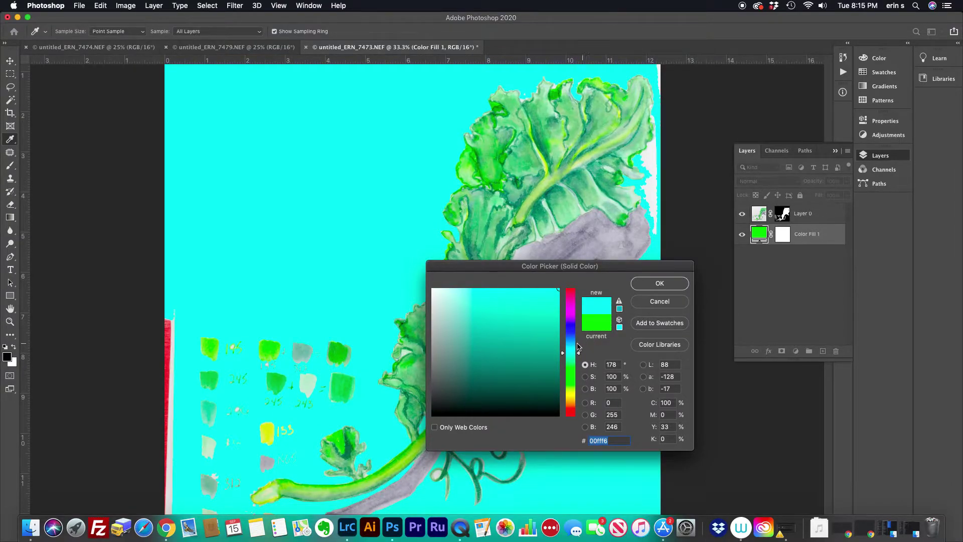
{"action": "left_click_drag", "start_coordinate": [578, 357], "coordinate": [576, 309]}
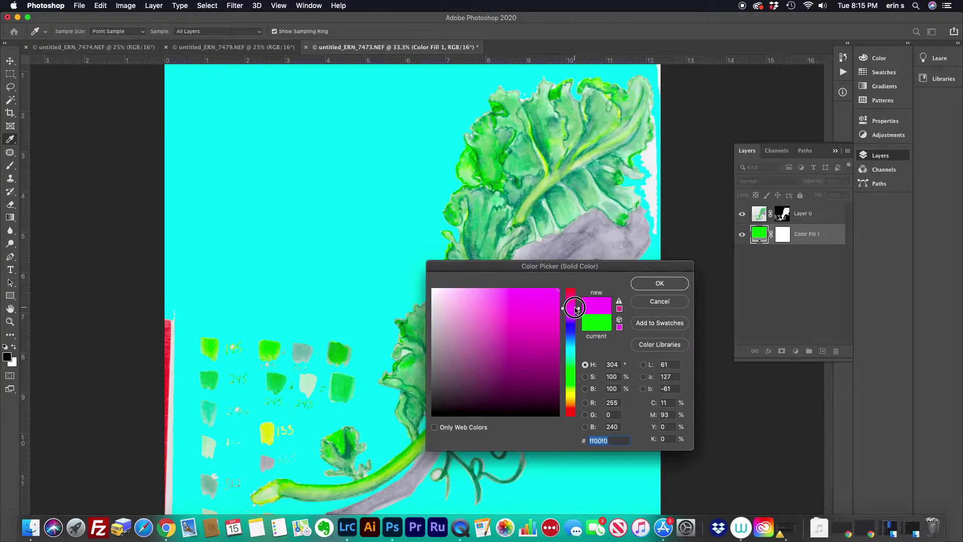
{"action": "left_click", "coordinate": [660, 284]}
Step: Select the paper background on Layer 0's image with the Magic Wand, adding the enclosed white gaps between the lower leaves
{"action": "key", "text": "w"}
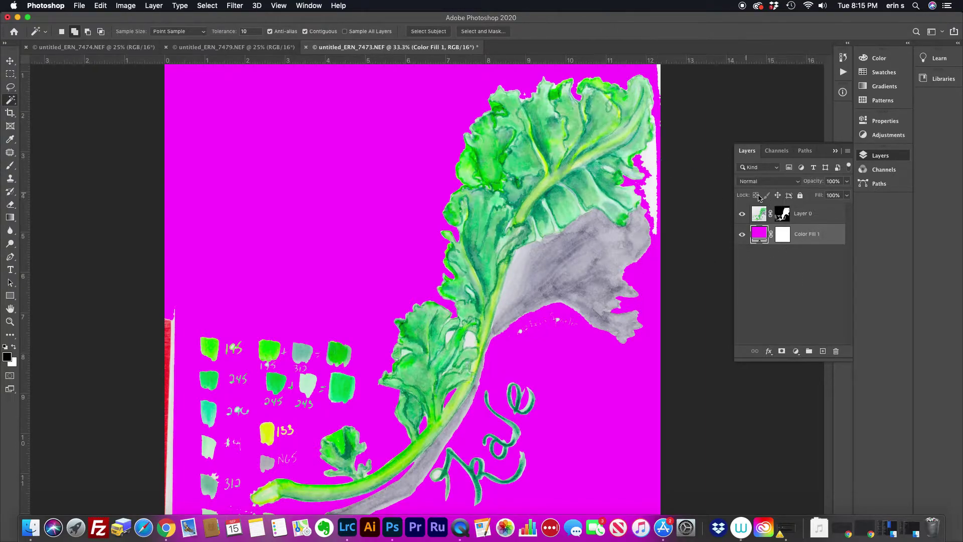
{"action": "left_click", "coordinate": [760, 216]}
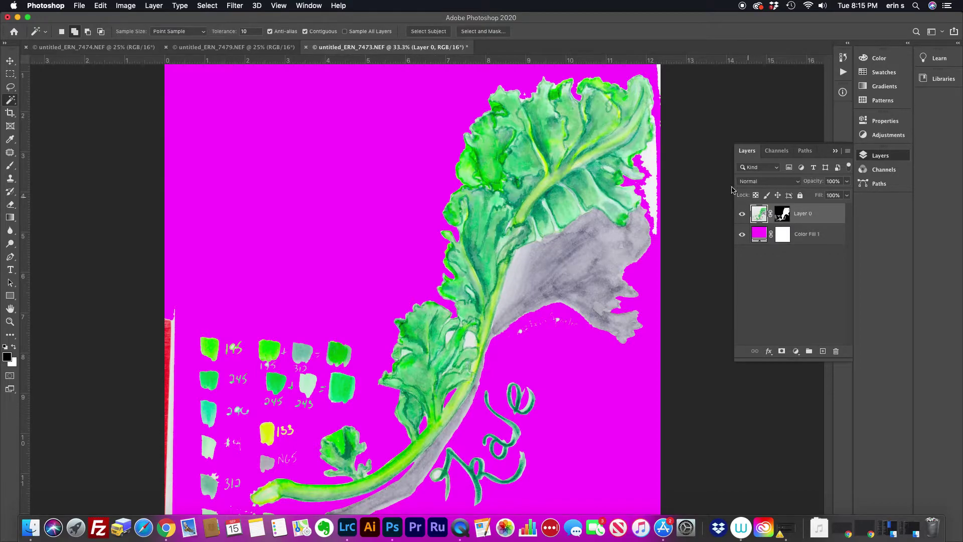
{"action": "left_click", "coordinate": [662, 128]}
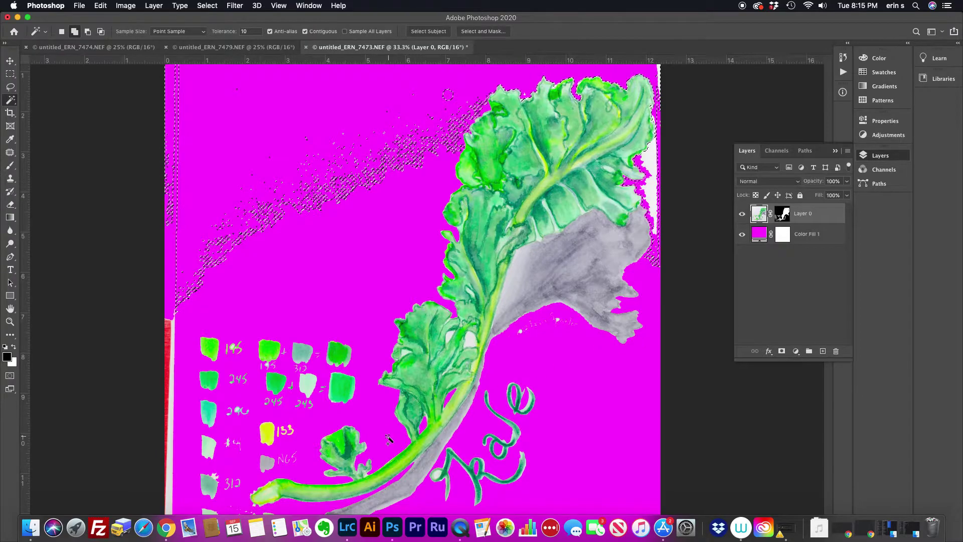
{"action": "left_click", "coordinate": [489, 413], "text": "shift"}
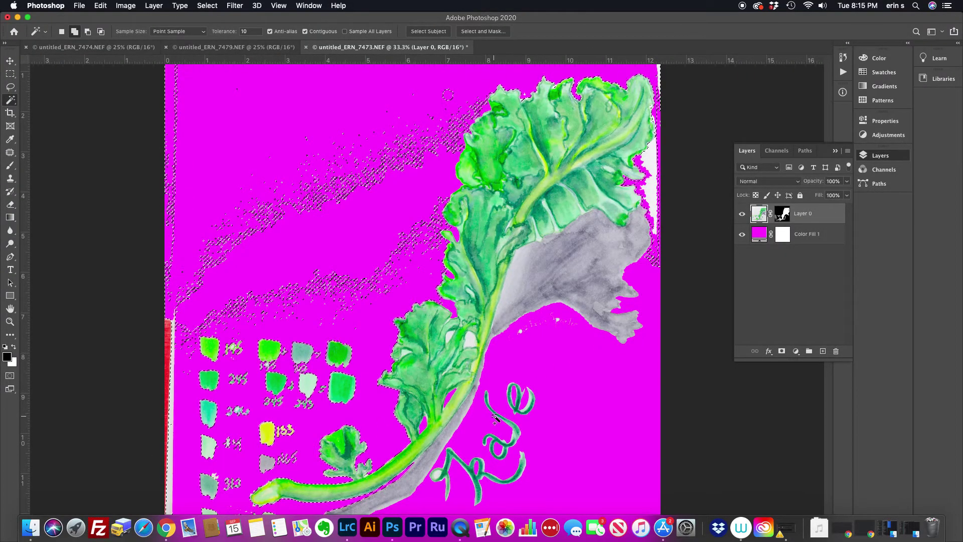
{"action": "key", "text": "super+equal"}
{"action": "key", "text": "super+equal"}
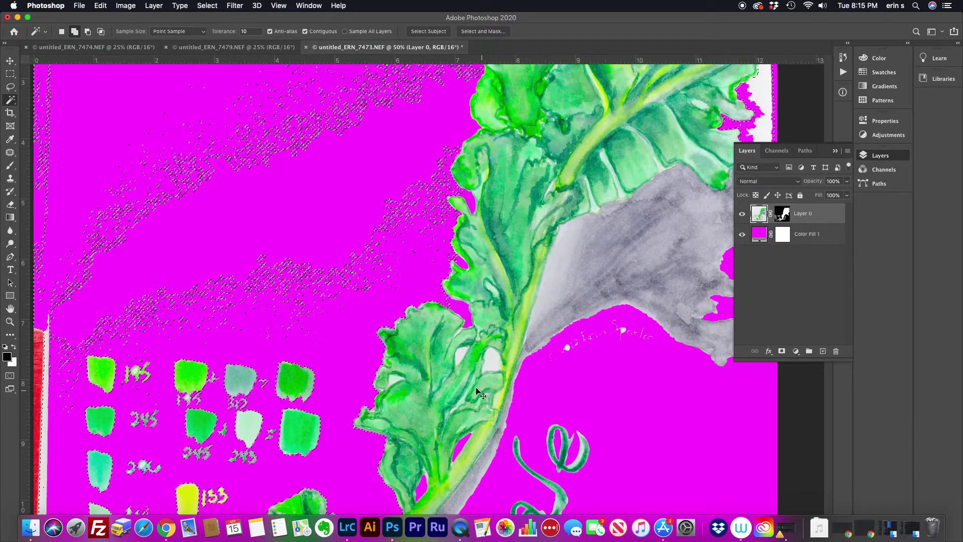
{"action": "left_click", "coordinate": [391, 403], "text": "shift"}
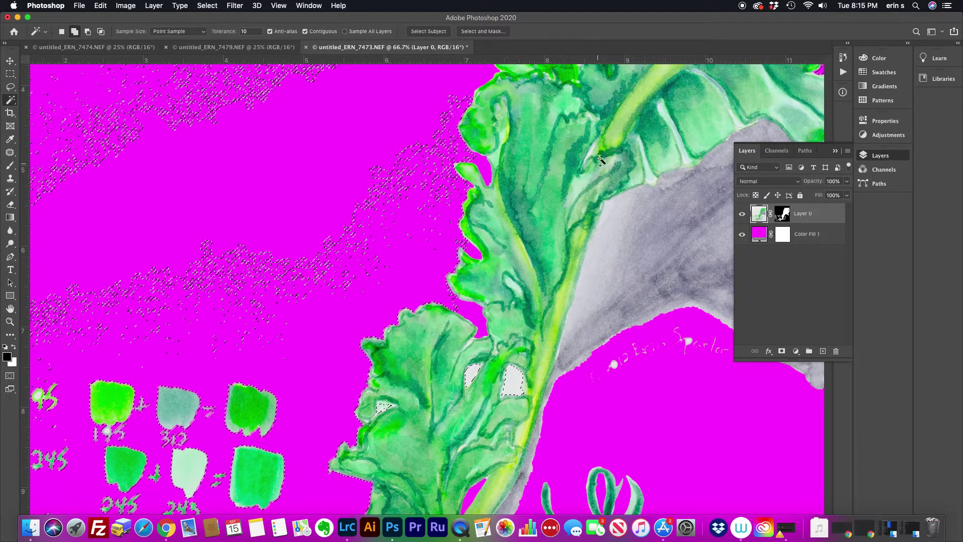
Step: Add the small white paper slivers beside the main stem and the upper leaf ribs to the selection
{"action": "key", "text": "super+h"}
{"action": "key", "text": "super+equal"}
{"action": "key", "text": "super+equal"}
{"action": "key", "text": "space"}
{"action": "left_click_drag", "start_coordinate": [633, 178], "coordinate": [276, 417]}
{"action": "left_click_drag", "start_coordinate": [553, 138], "coordinate": [454, 282]}
{"action": "left_click", "coordinate": [409, 269], "text": "shift"}
{"action": "key", "text": "space"}
{"action": "left_click_drag", "start_coordinate": [602, 213], "coordinate": [374, 354]}
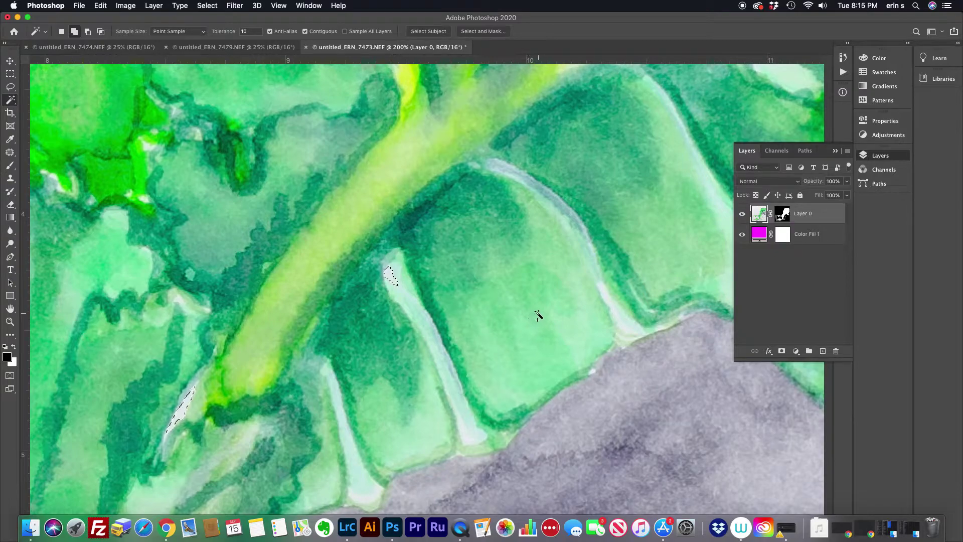
Step: Add the enclosed paper inside the loop of the K in the Kale lettering to the selection
{"action": "key", "text": "super+minus"}
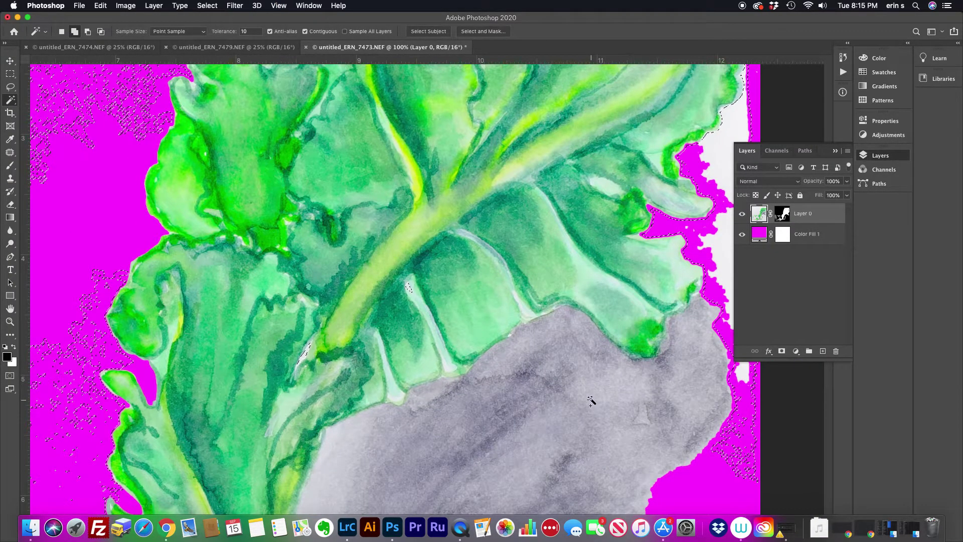
{"action": "key", "text": "super+minus"}
{"action": "key", "text": "super+minus"}
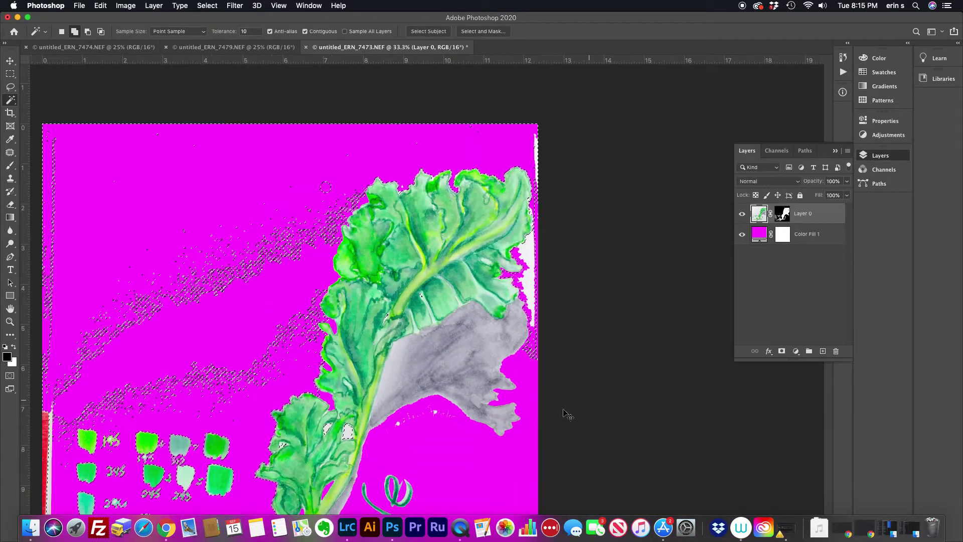
{"action": "scroll", "coordinate": [543, 318], "scroll_direction": "down", "scroll_amount": 5}
{"action": "scroll", "coordinate": [544, 318], "scroll_direction": "left", "scroll_amount": 4}
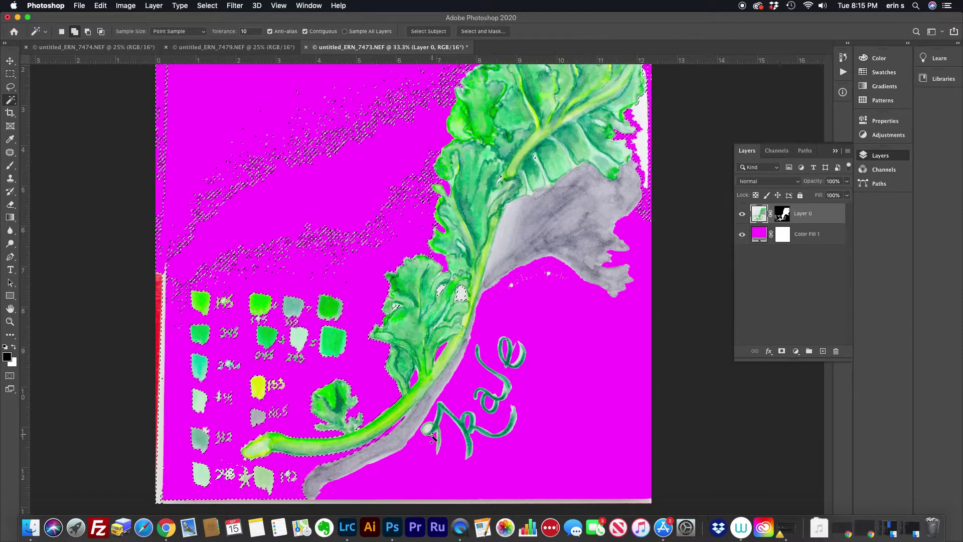
{"action": "key", "text": "super+plus"}
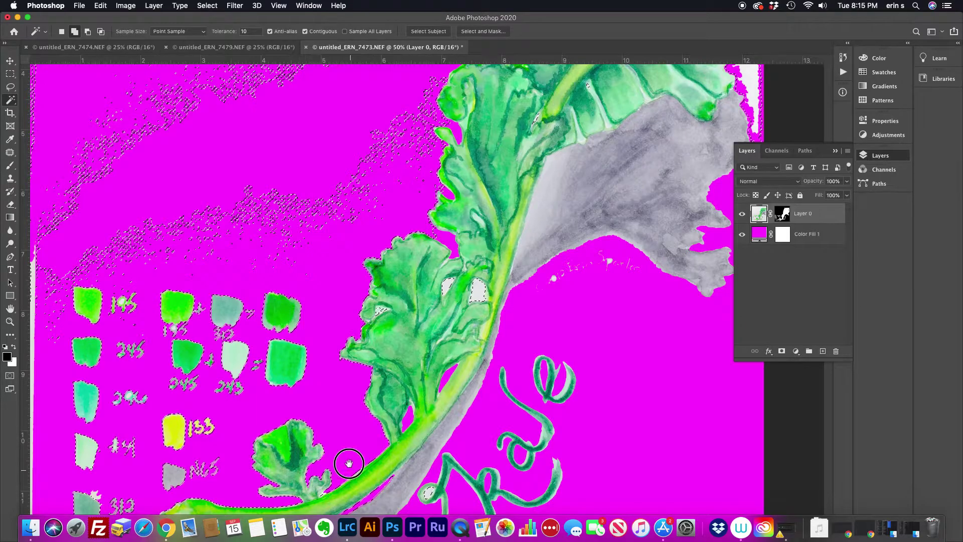
Step: Check the selection around the colour swatches and add the speckled paper areas above them to it
{"action": "scroll", "coordinate": [448, 501], "scroll_direction": "down", "scroll_amount": 5}
{"action": "scroll", "coordinate": [448, 502], "scroll_direction": "left", "scroll_amount": 5}
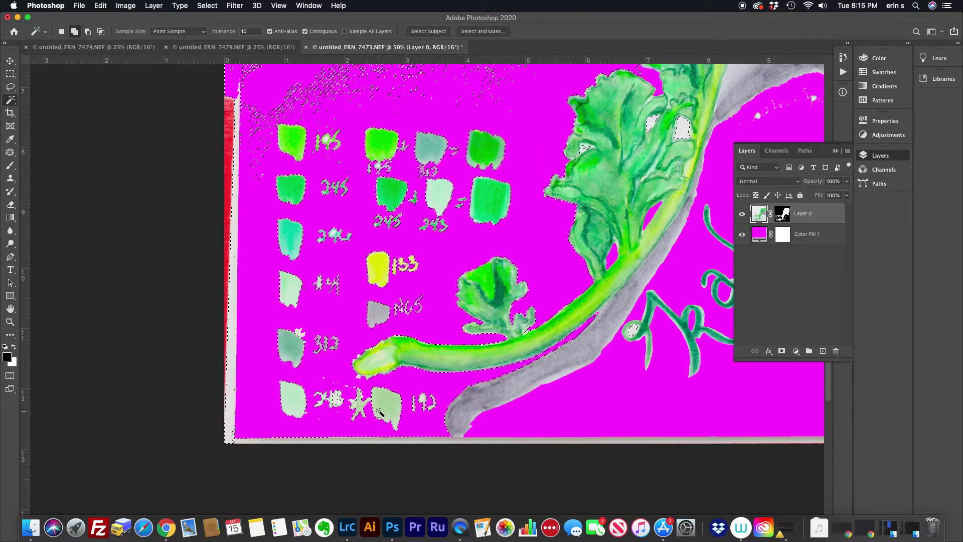
{"action": "key", "text": "super+plus"}
{"action": "key", "text": "super+plus"}
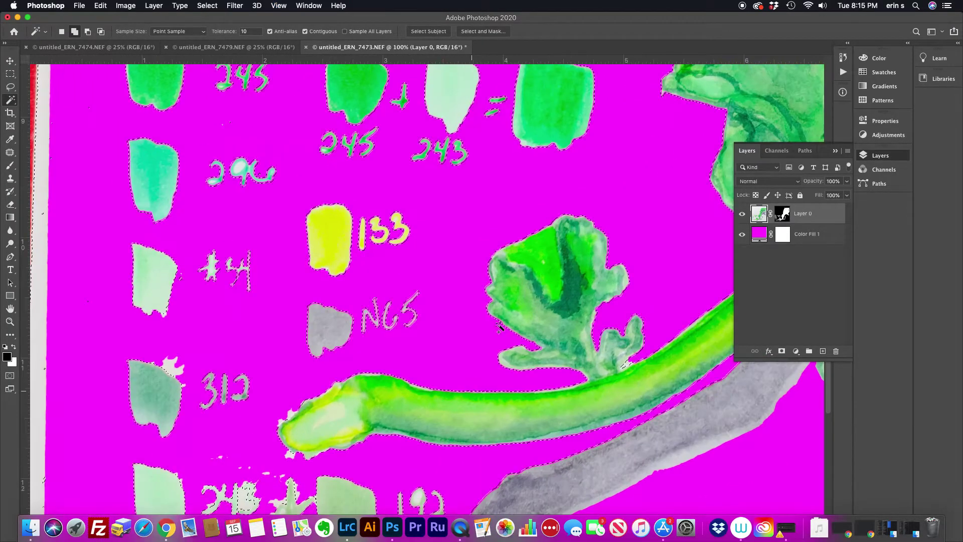
{"action": "scroll", "coordinate": [491, 301], "scroll_direction": "up", "scroll_amount": 8}
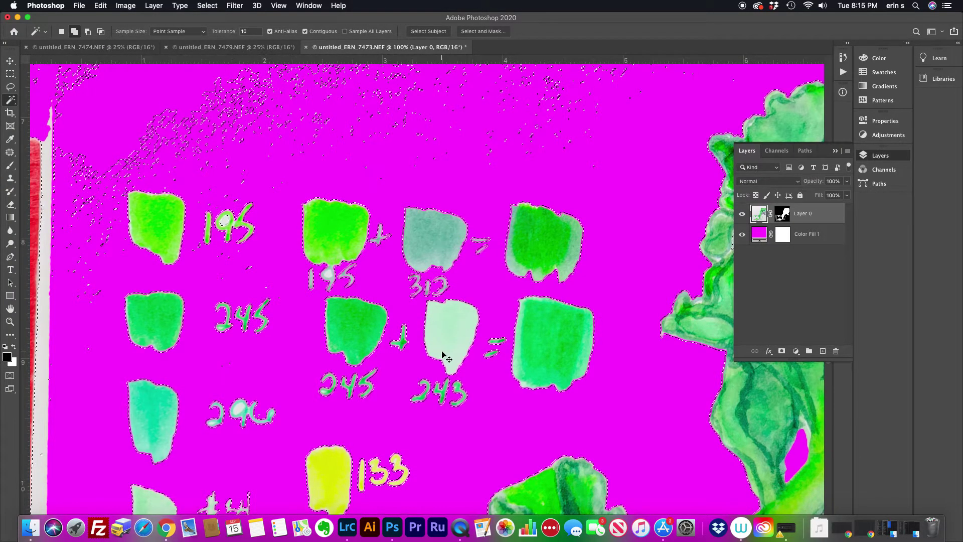
{"action": "key", "text": "super+minus"}
{"action": "key", "text": "super+minus"}
{"action": "key", "text": "super+minus"}
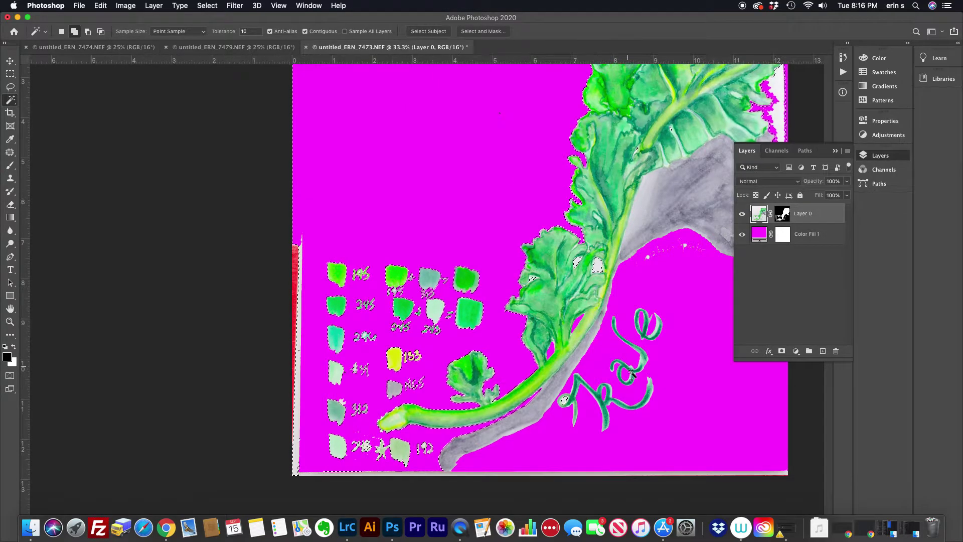
{"action": "key", "text": "super+minus"}
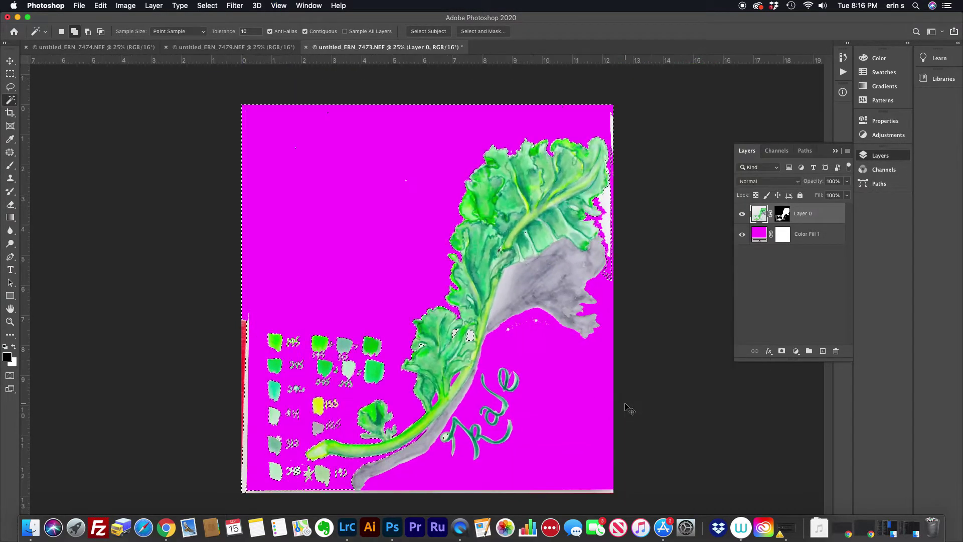
Step: Fill the selected paper areas on Layer 0's mask with black to hide them, and clear the selection
{"action": "left_click", "coordinate": [786, 219]}
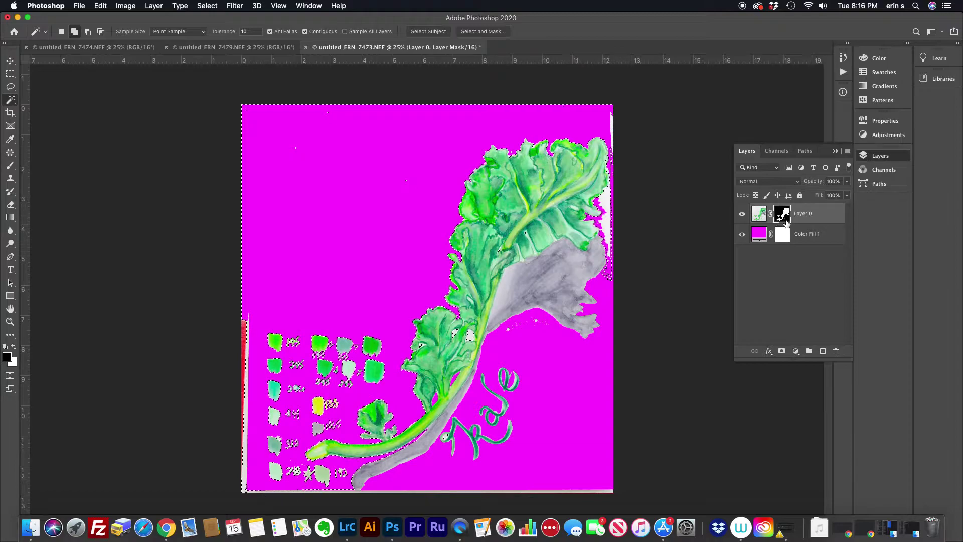
{"action": "left_click", "coordinate": [101, 5]}
{"action": "left_click", "coordinate": [145, 169]}
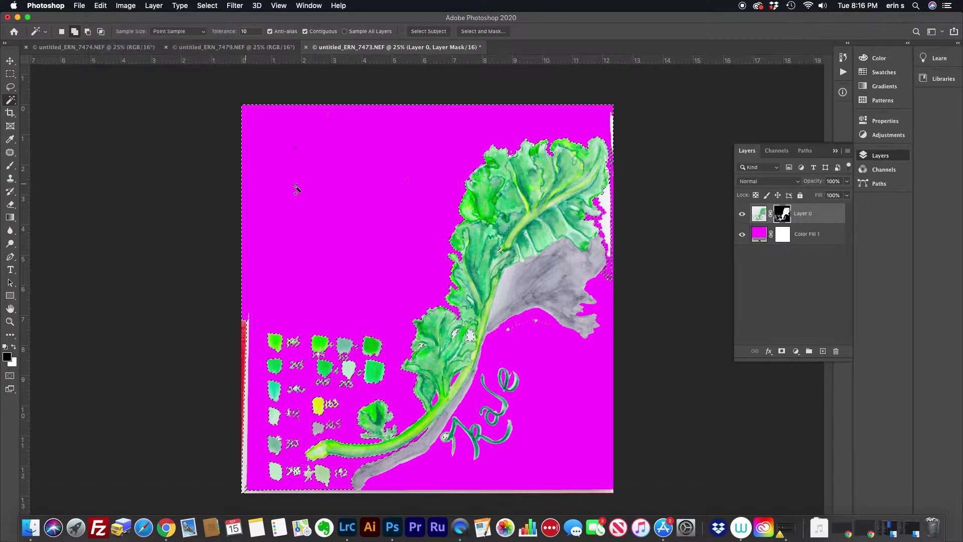
{"action": "left_click", "coordinate": [715, 177]}
{"action": "key", "text": "w"}
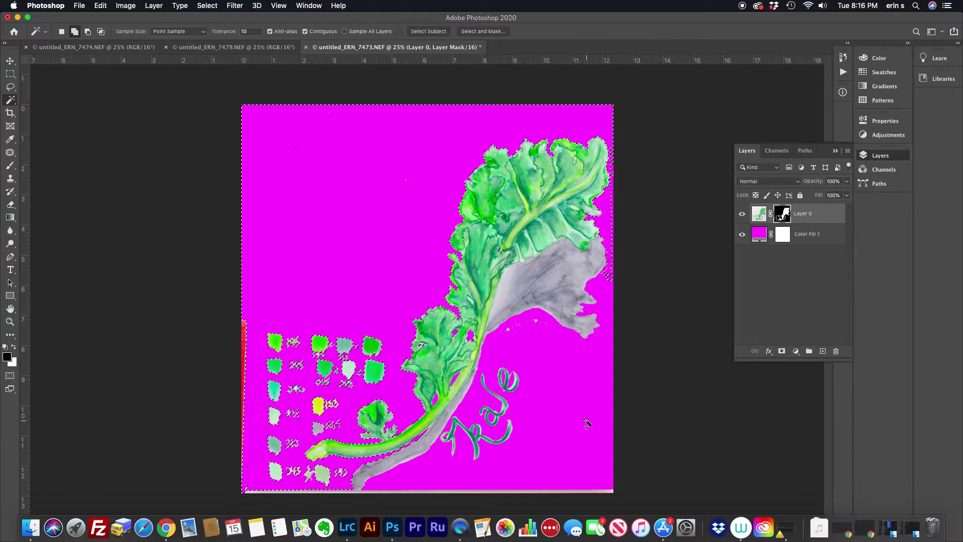
{"action": "key", "text": "super+d"}
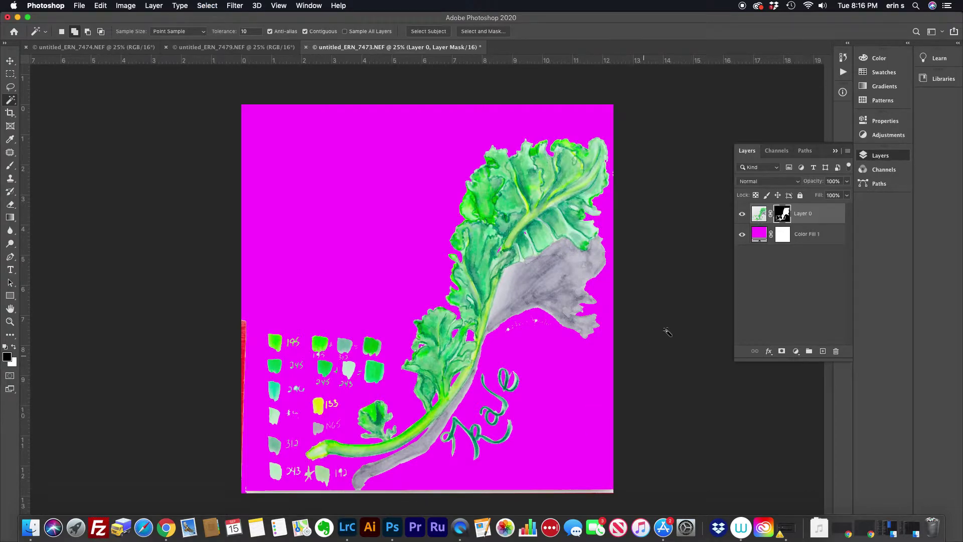
Step: Set the colour of the fill layer behind the kale to white (#ffffff)
{"action": "double_click", "coordinate": [759, 236]}
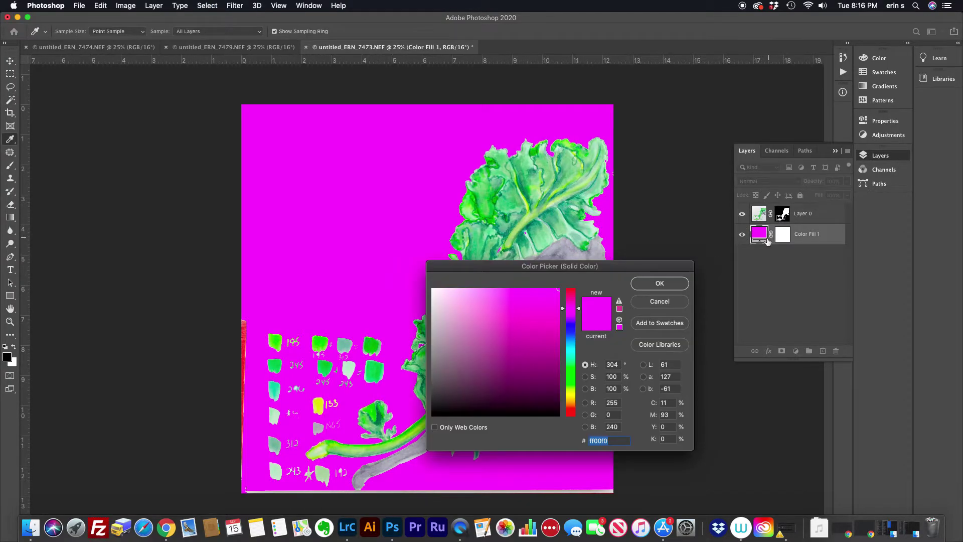
{"action": "left_click_drag", "start_coordinate": [553, 295], "coordinate": [405, 274]}
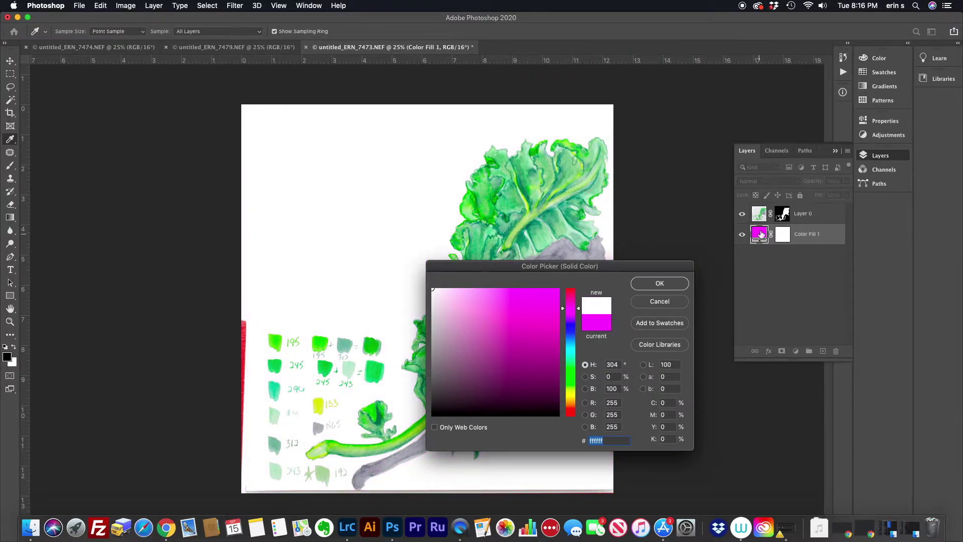
{"action": "left_click", "coordinate": [660, 284]}
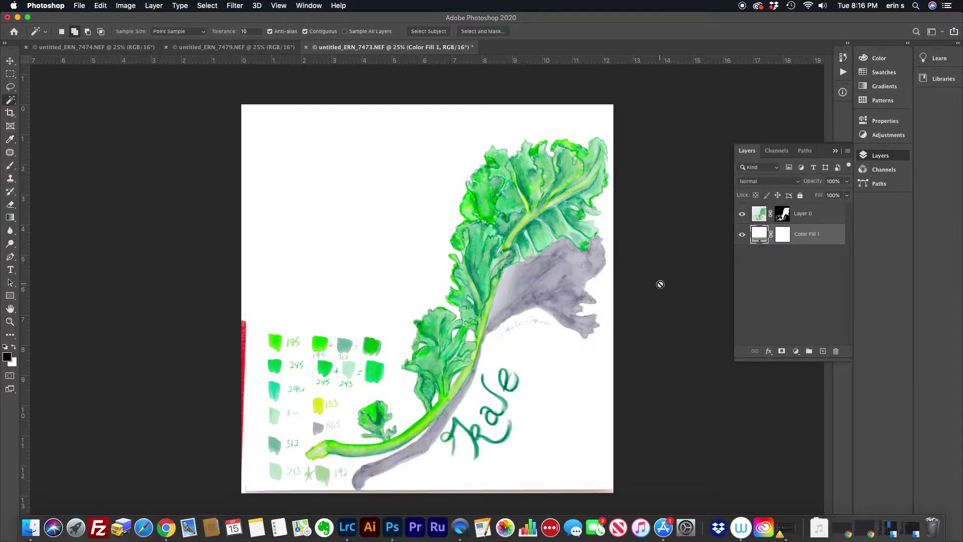
Step: Hide the red strip along the painting's left edge by painting black on Layer 0's mask with a soft 127 px brush
{"action": "left_click", "coordinate": [760, 214]}
{"action": "left_click", "coordinate": [785, 216]}
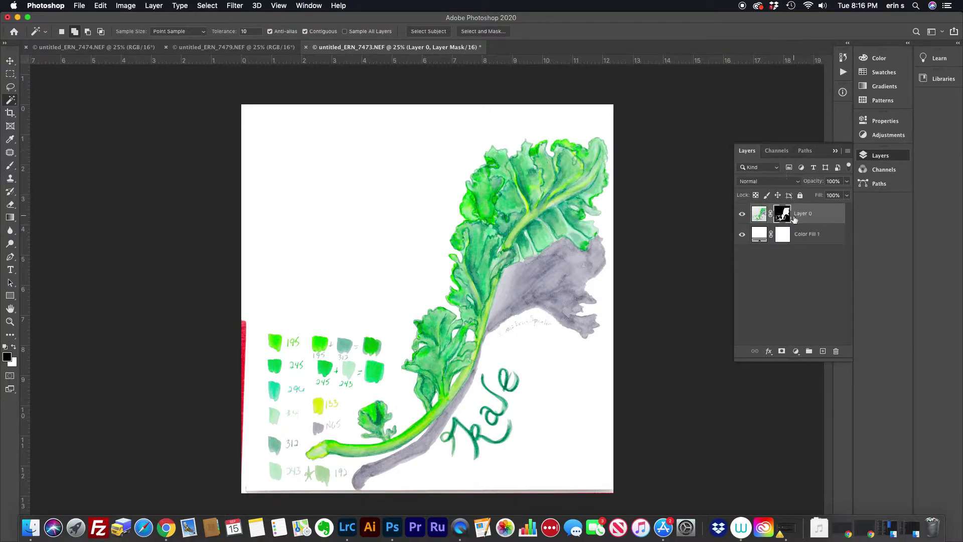
{"action": "key", "text": "b"}
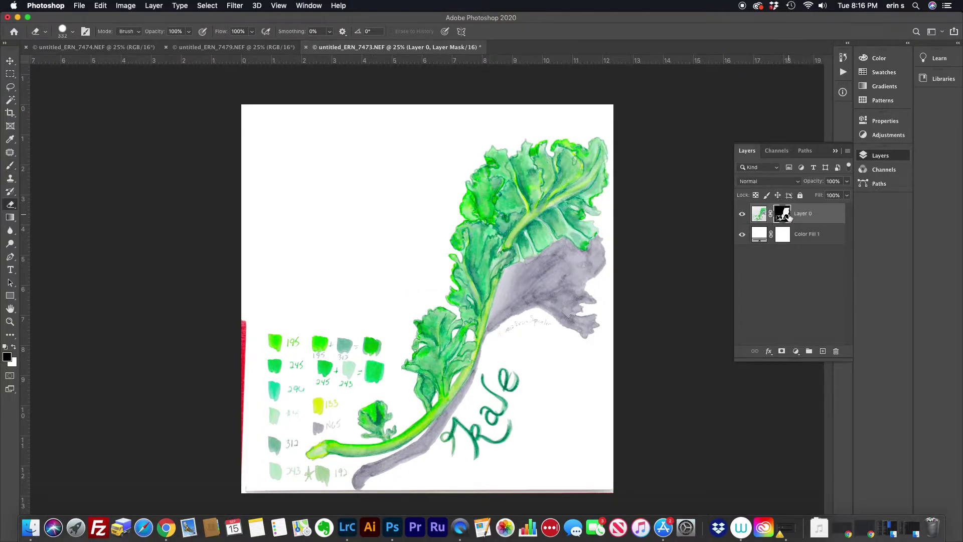
{"action": "key", "text": "b"}
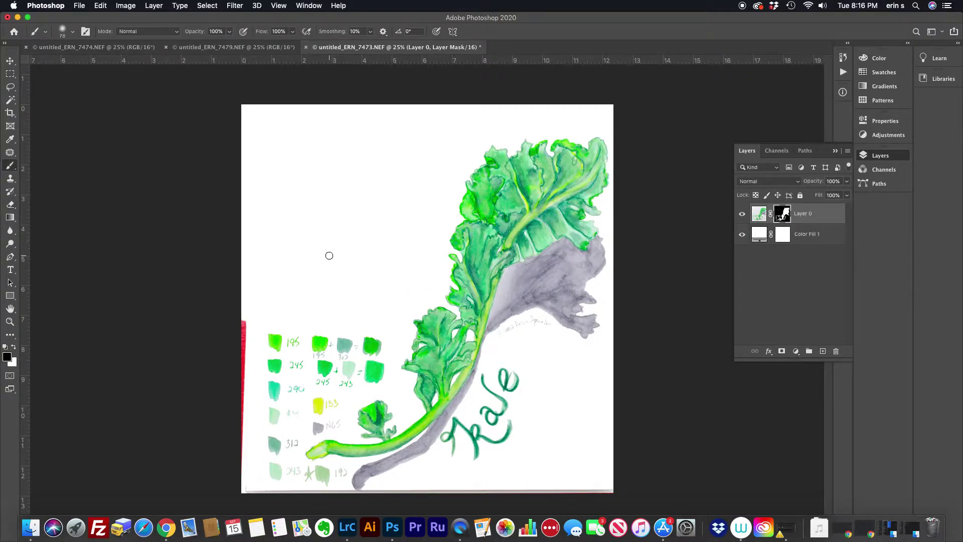
{"action": "right_click", "coordinate": [391, 239]}
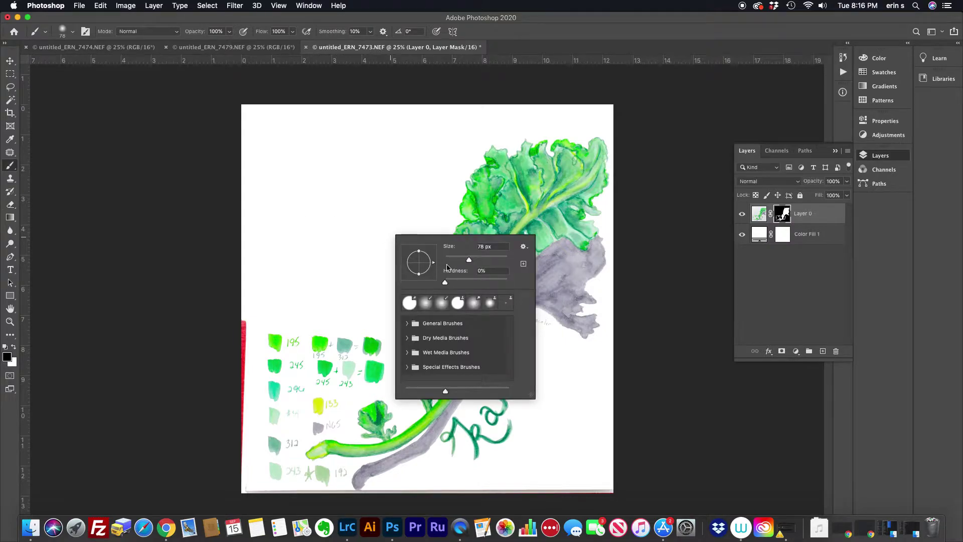
{"action": "left_click_drag", "start_coordinate": [468, 263], "coordinate": [481, 261]}
{"action": "left_click_drag", "start_coordinate": [244, 310], "coordinate": [243, 484]}
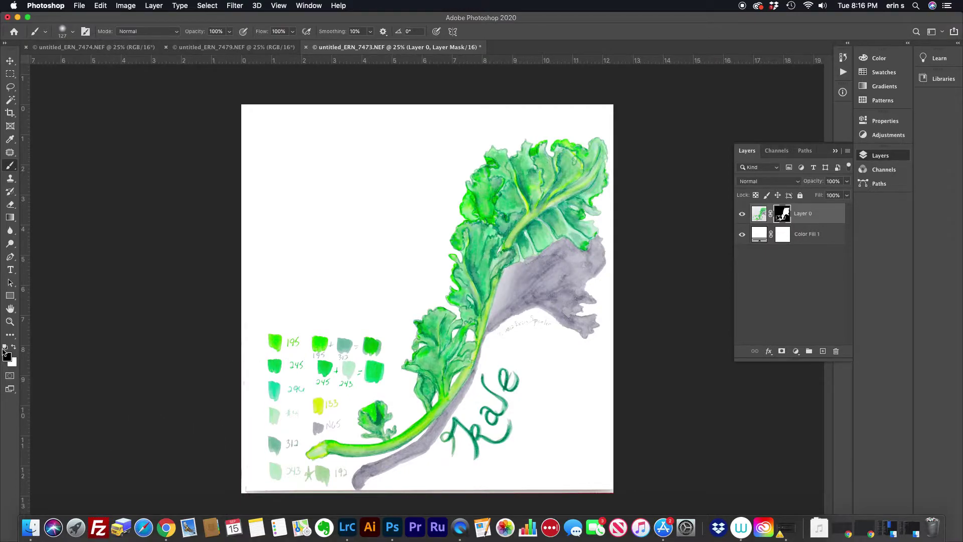
{"action": "left_click", "coordinate": [8, 358]}
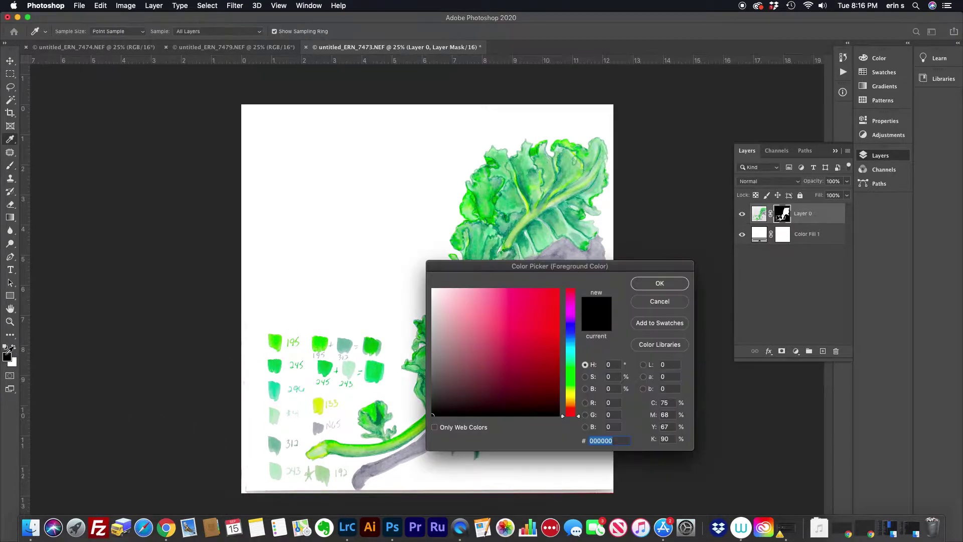
{"action": "left_click", "coordinate": [659, 304]}
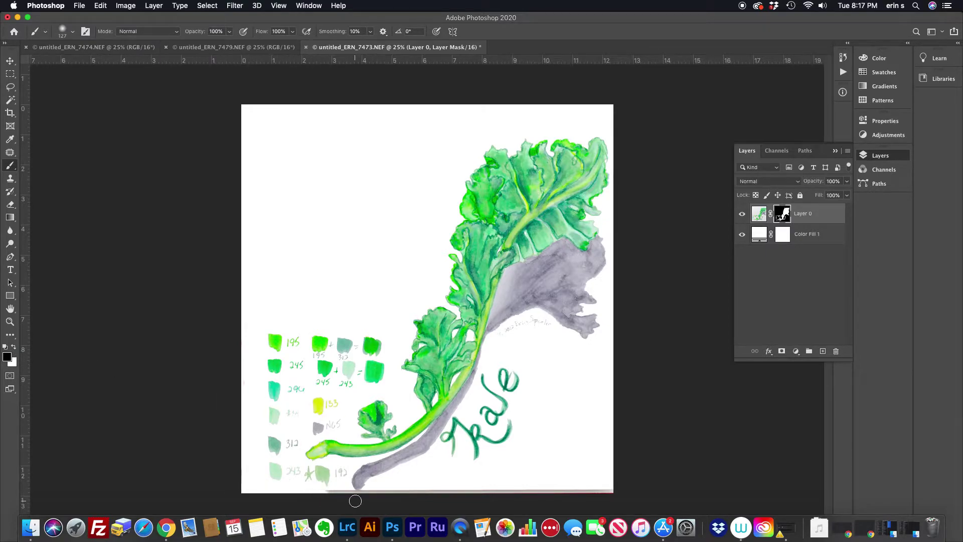
Step: Paint out the grey paper-edge strip below the 192 swatch on Layer 0's mask
{"action": "key", "text": "super+equal"}
{"action": "key", "text": "super+equal"}
{"action": "key", "text": "super+equal"}
{"action": "key", "text": "super+equal"}
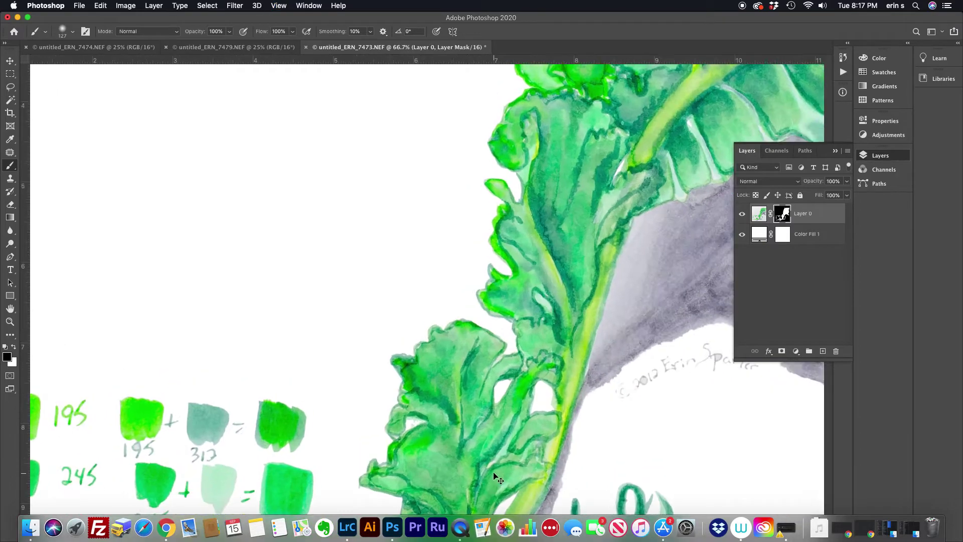
{"action": "key", "text": "super+equal"}
{"action": "left_click_drag", "start_coordinate": [436, 428], "coordinate": [471, 189]}
{"action": "left_click_drag", "start_coordinate": [390, 379], "coordinate": [530, 130]}
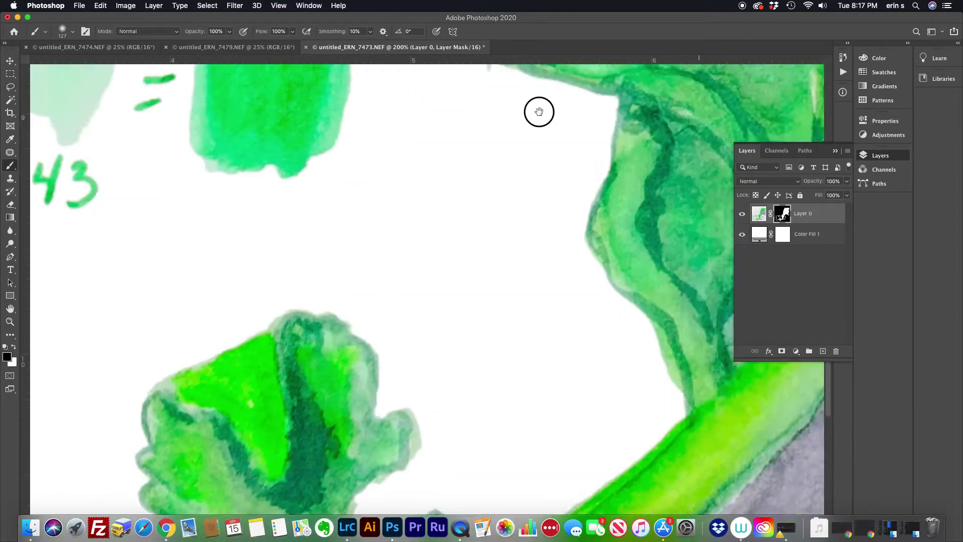
{"action": "scroll", "coordinate": [425, 386], "scroll_direction": "down", "scroll_amount": 10}
{"action": "scroll", "coordinate": [425, 386], "scroll_direction": "left", "scroll_amount": 5}
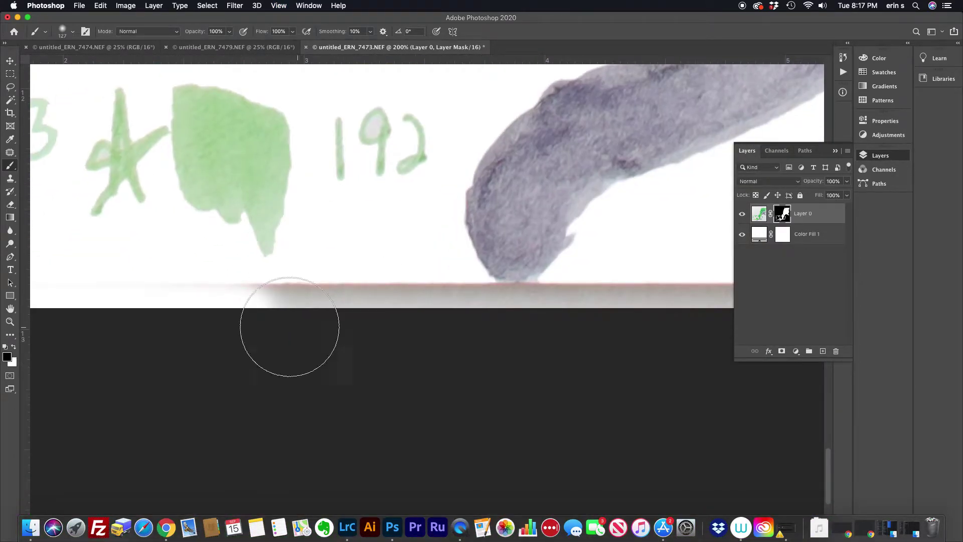
{"action": "mouse_move", "coordinate": [193, 307]}
{"action": "left_mouse_down"}
{"action": "mouse_move", "coordinate": [351, 305]}
{"action": "mouse_move", "coordinate": [323, 303]}
{"action": "mouse_move", "coordinate": [353, 286]}
{"action": "mouse_move", "coordinate": [382, 296]}
{"action": "left_mouse_up"}
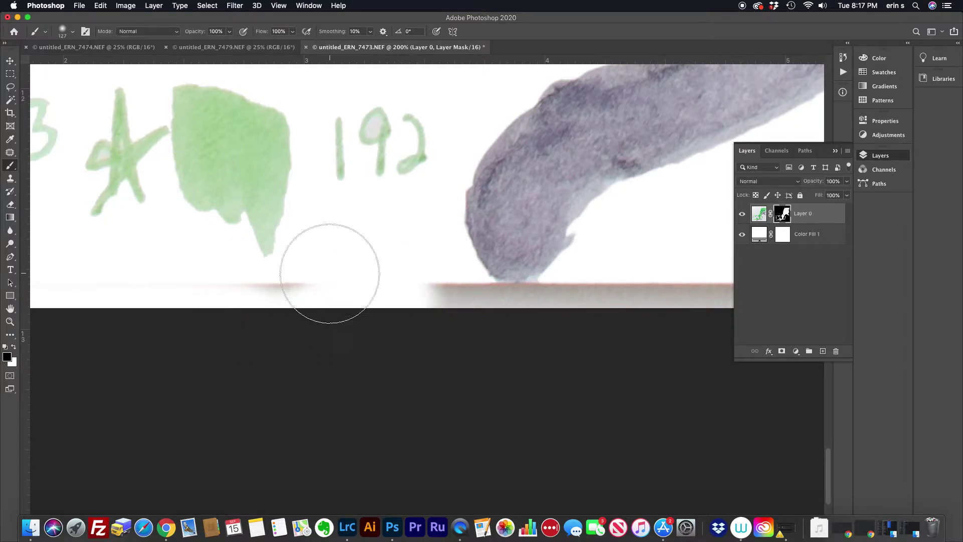
Step: Reduce the brush to 76 px and mask the remaining edge traces below the swatches and beside the shadow's lower tip
{"action": "right_click", "coordinate": [403, 263]}
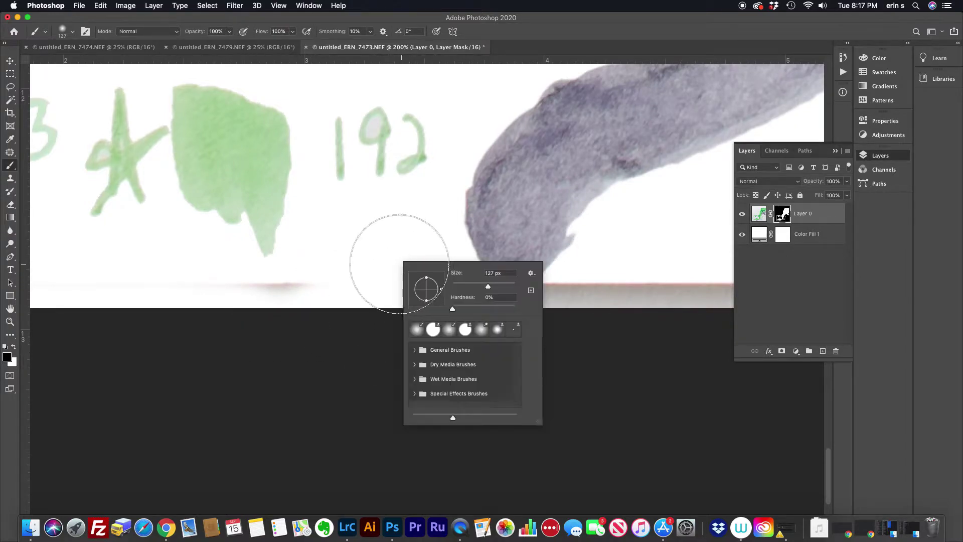
{"action": "left_click_drag", "start_coordinate": [489, 286], "coordinate": [476, 287]}
{"action": "mouse_move", "coordinate": [318, 290]}
{"action": "left_mouse_down"}
{"action": "mouse_move", "coordinate": [225, 294]}
{"action": "mouse_move", "coordinate": [355, 327]}
{"action": "mouse_move", "coordinate": [473, 336]}
{"action": "left_mouse_up"}
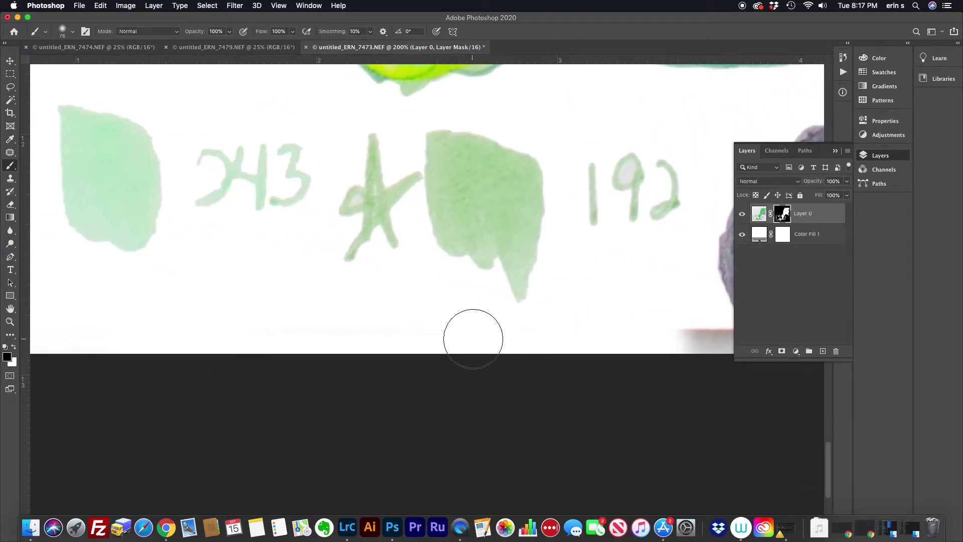
{"action": "left_click_drag", "start_coordinate": [189, 359], "coordinate": [439, 379]}
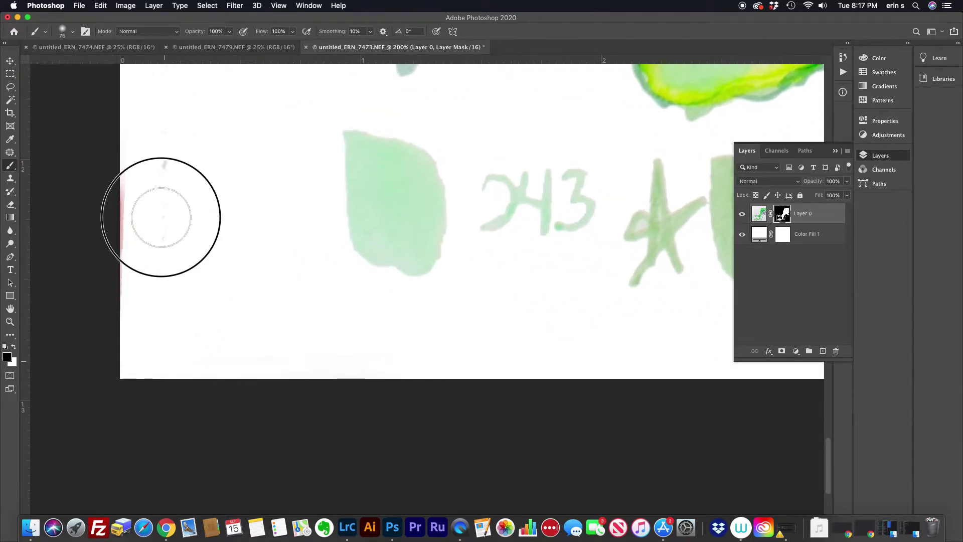
{"action": "scroll", "coordinate": [187, 327], "scroll_direction": "right", "scroll_amount": 10}
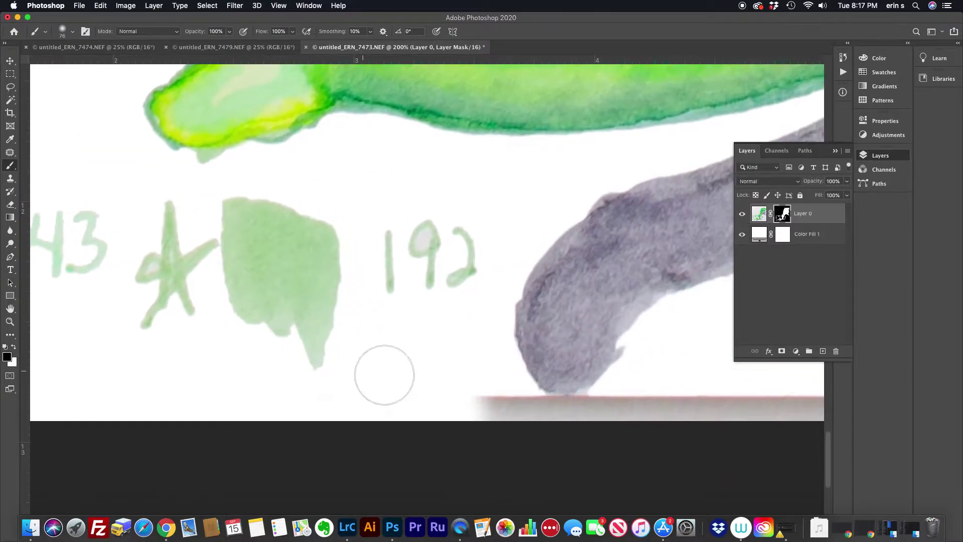
{"action": "left_click_drag", "start_coordinate": [662, 402], "coordinate": [406, 359]}
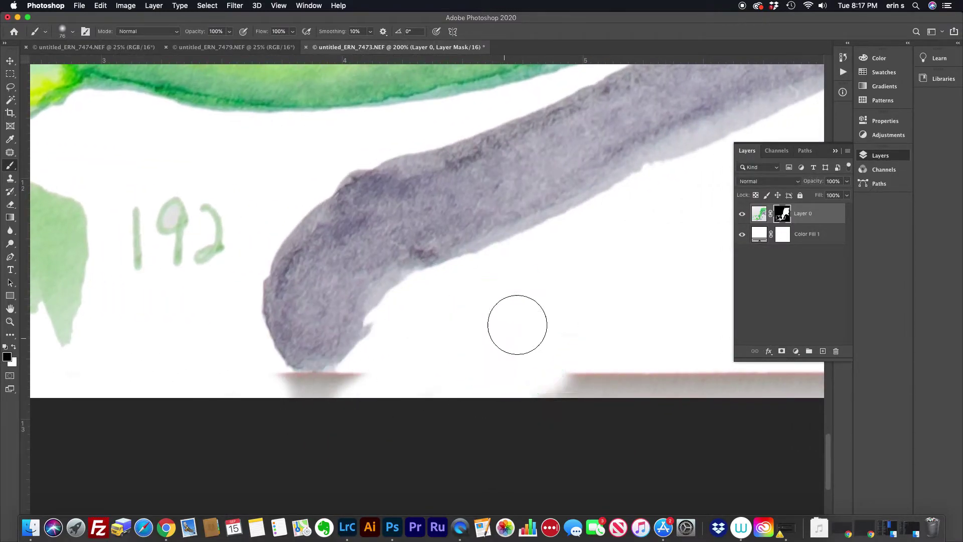
Step: Mask the edge strip directly under the grey shadow's rounded tip with a much smaller soft brush, undoing and repainting one stroke
{"action": "right_click", "coordinate": [509, 333]}
{"action": "left_click_drag", "start_coordinate": [578, 358], "coordinate": [539, 359]}
{"action": "left_click_drag", "start_coordinate": [354, 384], "coordinate": [357, 371]}
{"action": "right_click", "coordinate": [448, 342]}
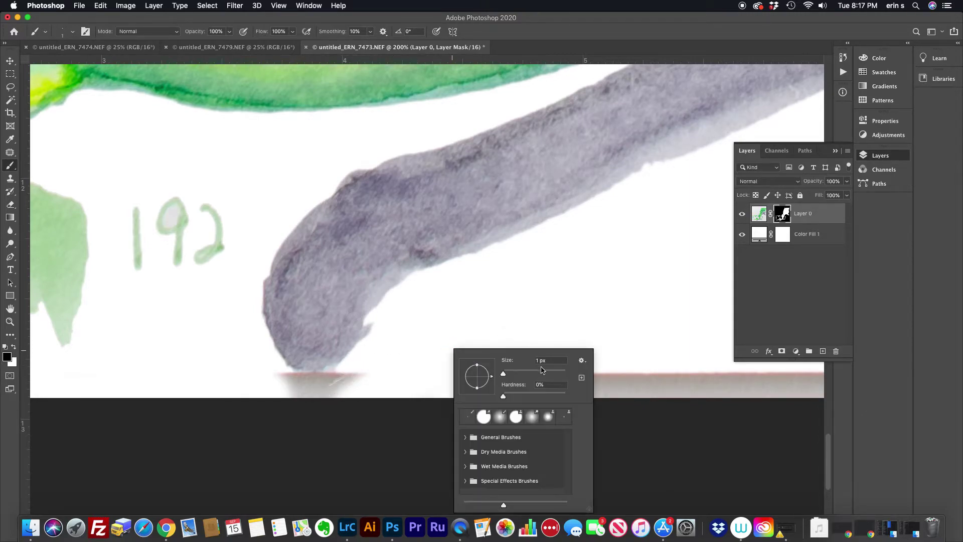
{"action": "left_click_drag", "start_coordinate": [504, 377], "coordinate": [514, 377]}
{"action": "mouse_move", "coordinate": [369, 381]}
{"action": "left_mouse_down"}
{"action": "mouse_move", "coordinate": [343, 387]}
{"action": "mouse_move", "coordinate": [344, 376]}
{"action": "mouse_move", "coordinate": [317, 390]}
{"action": "mouse_move", "coordinate": [267, 375]}
{"action": "mouse_move", "coordinate": [354, 381]}
{"action": "mouse_move", "coordinate": [272, 376]}
{"action": "mouse_move", "coordinate": [334, 382]}
{"action": "mouse_move", "coordinate": [355, 369]}
{"action": "mouse_move", "coordinate": [297, 372]}
{"action": "mouse_move", "coordinate": [348, 361]}
{"action": "left_mouse_up"}
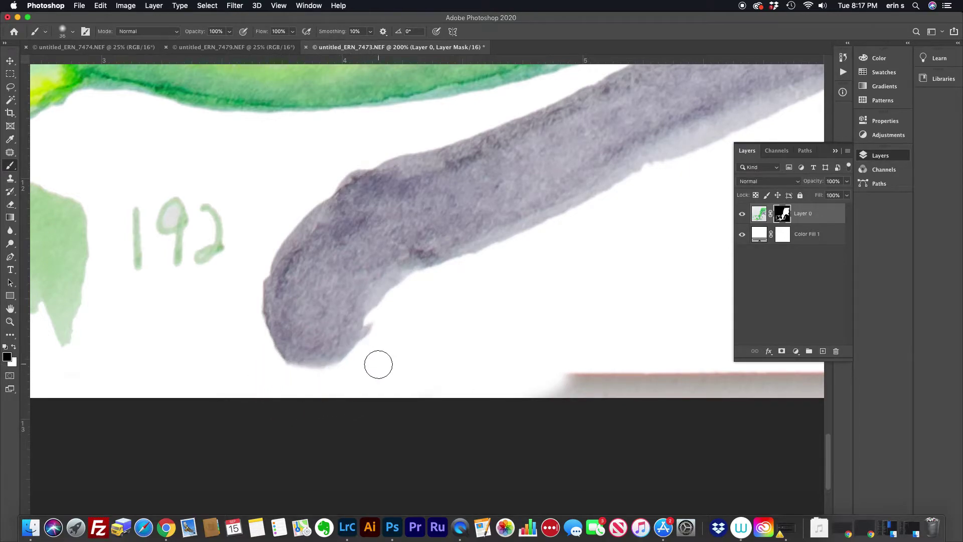
{"action": "key", "text": "super+z"}
{"action": "mouse_move", "coordinate": [326, 385]}
{"action": "left_mouse_down"}
{"action": "mouse_move", "coordinate": [377, 370]}
{"action": "mouse_move", "coordinate": [281, 377]}
{"action": "mouse_move", "coordinate": [338, 382]}
{"action": "mouse_move", "coordinate": [287, 376]}
{"action": "mouse_move", "coordinate": [340, 376]}
{"action": "mouse_move", "coordinate": [291, 382]}
{"action": "mouse_move", "coordinate": [332, 375]}
{"action": "left_mouse_up"}
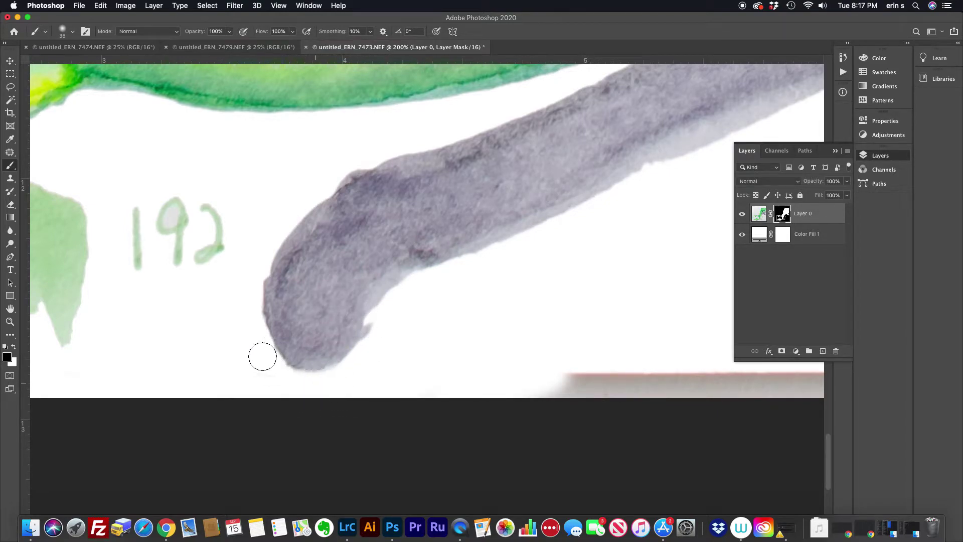
Step: Hide the rest of the bottom edge strip out to the painting's lower right corner, enlarging the brush to 268 px
{"action": "mouse_move", "coordinate": [596, 374]}
{"action": "left_mouse_down"}
{"action": "mouse_move", "coordinate": [596, 385]}
{"action": "mouse_move", "coordinate": [648, 377]}
{"action": "left_mouse_up"}
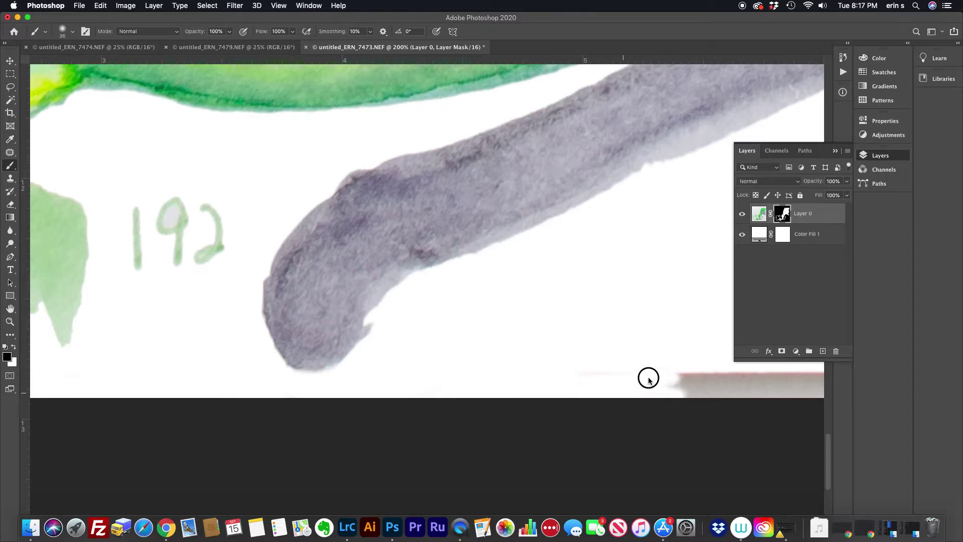
{"action": "left_click_drag", "start_coordinate": [314, 372], "coordinate": [182, 346]}
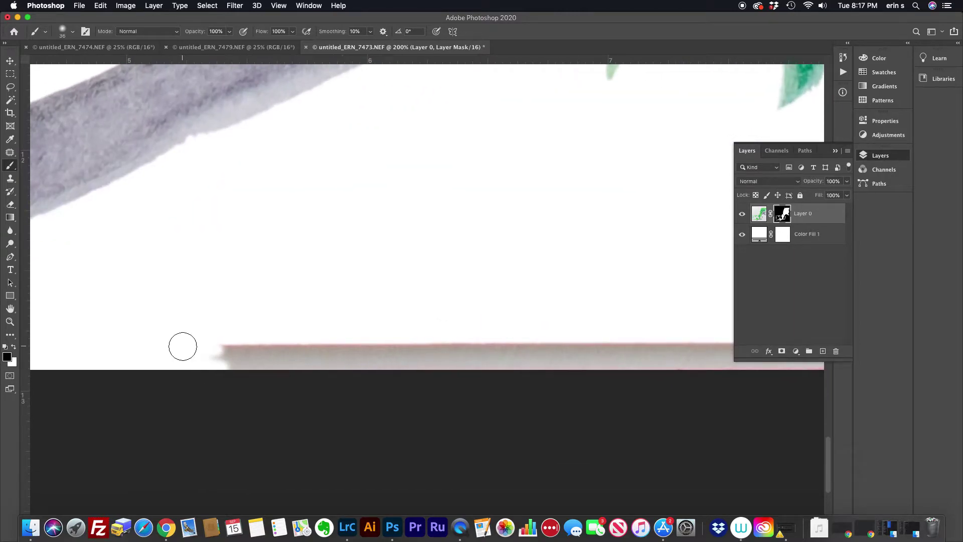
{"action": "right_click", "coordinate": [484, 315]}
{"action": "left_click_drag", "start_coordinate": [551, 331], "coordinate": [583, 331]}
{"action": "mouse_move", "coordinate": [290, 333]}
{"action": "left_mouse_down"}
{"action": "mouse_move", "coordinate": [376, 356]}
{"action": "mouse_move", "coordinate": [614, 354]}
{"action": "left_mouse_up"}
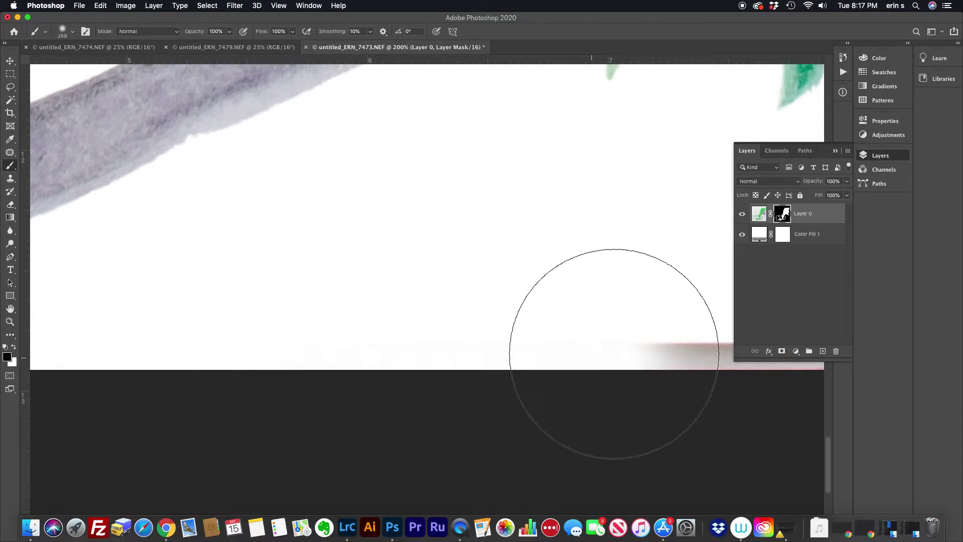
{"action": "key", "text": "super+minus"}
{"action": "key", "text": "super+minus"}
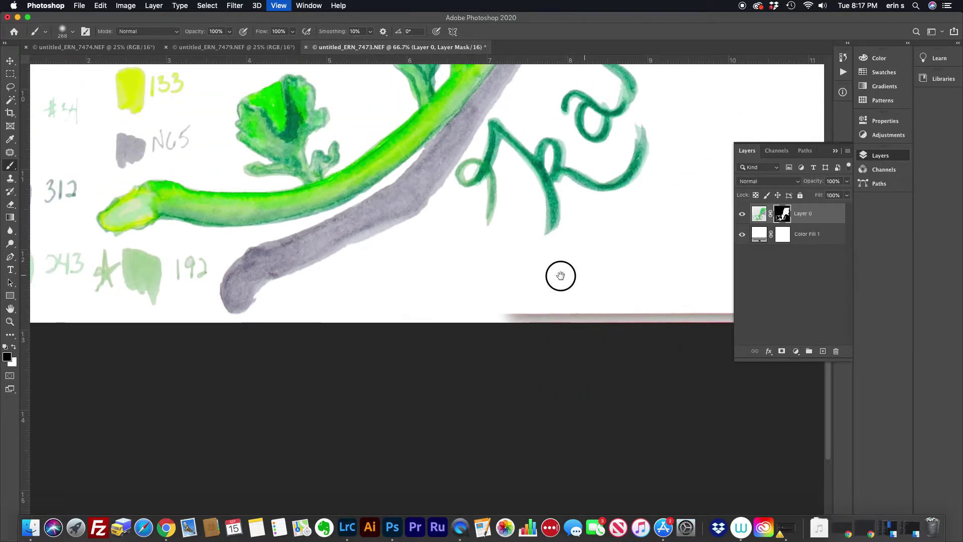
{"action": "left_click_drag", "start_coordinate": [560, 275], "coordinate": [311, 308]}
{"action": "mouse_move", "coordinate": [211, 351]}
{"action": "left_mouse_down"}
{"action": "mouse_move", "coordinate": [648, 348]}
{"action": "mouse_move", "coordinate": [394, 353]}
{"action": "left_mouse_up"}
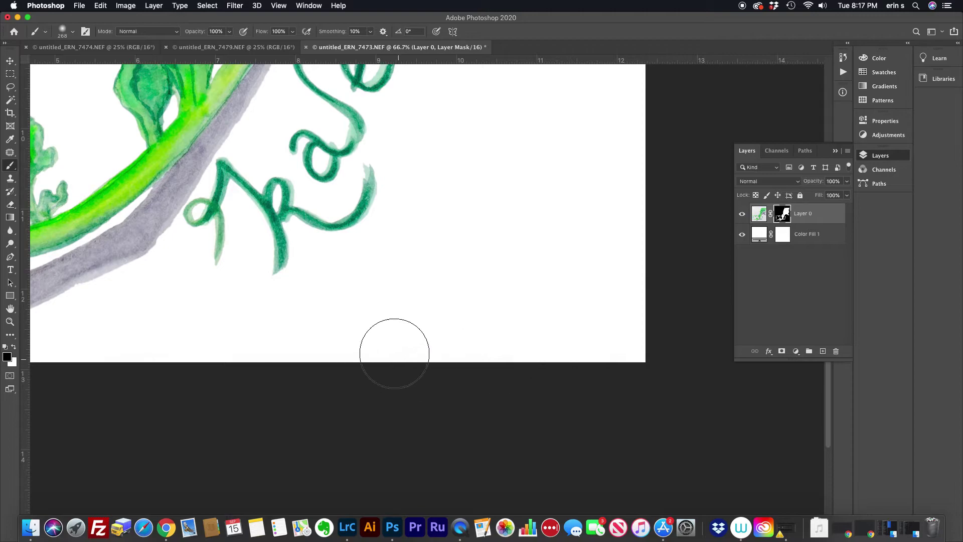
Step: Mask out the copyright mark and year in front of the signature beneath the shadow with a small soft brush
{"action": "left_click_drag", "start_coordinate": [600, 246], "coordinate": [434, 436]}
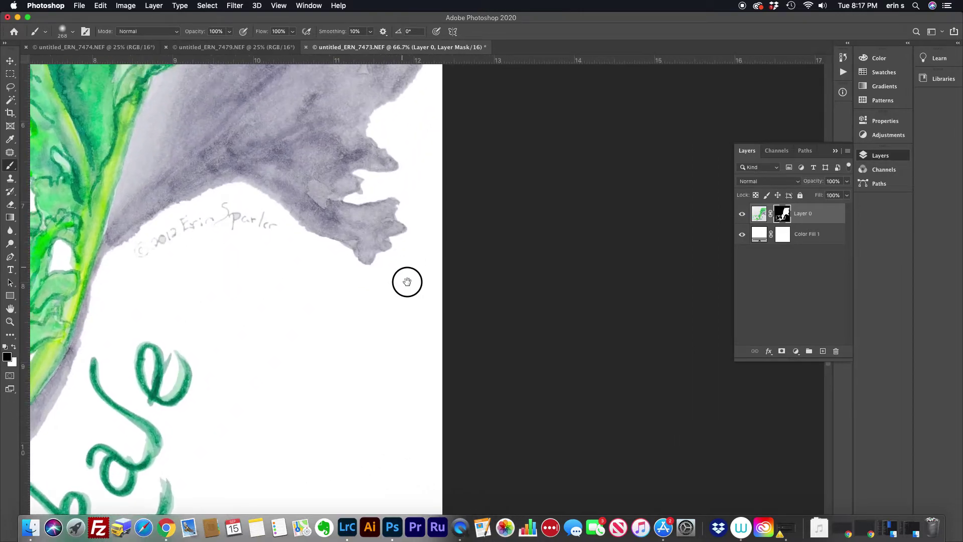
{"action": "left_click_drag", "start_coordinate": [404, 272], "coordinate": [522, 421]}
{"action": "right_click", "coordinate": [287, 424]}
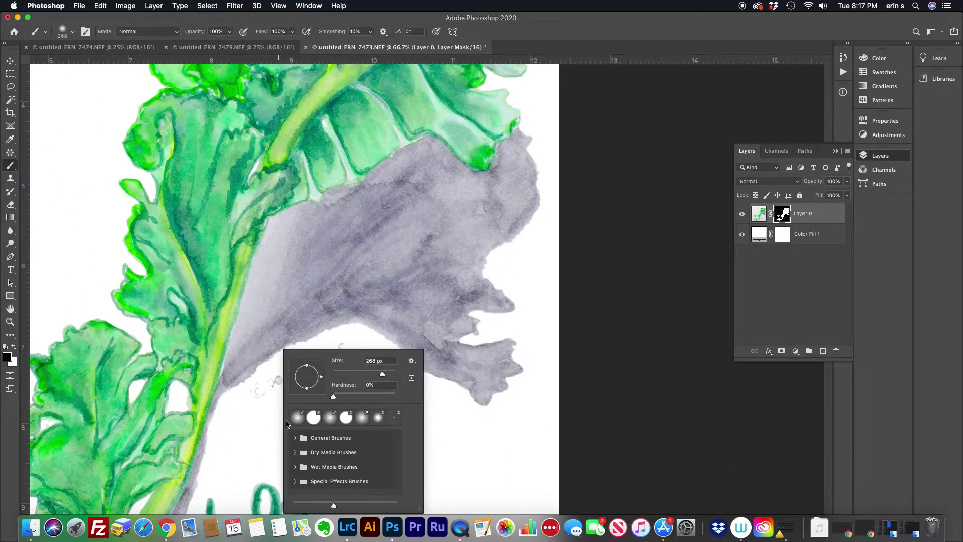
{"action": "left_click_drag", "start_coordinate": [381, 375], "coordinate": [342, 376]}
{"action": "left_click", "coordinate": [255, 384]}
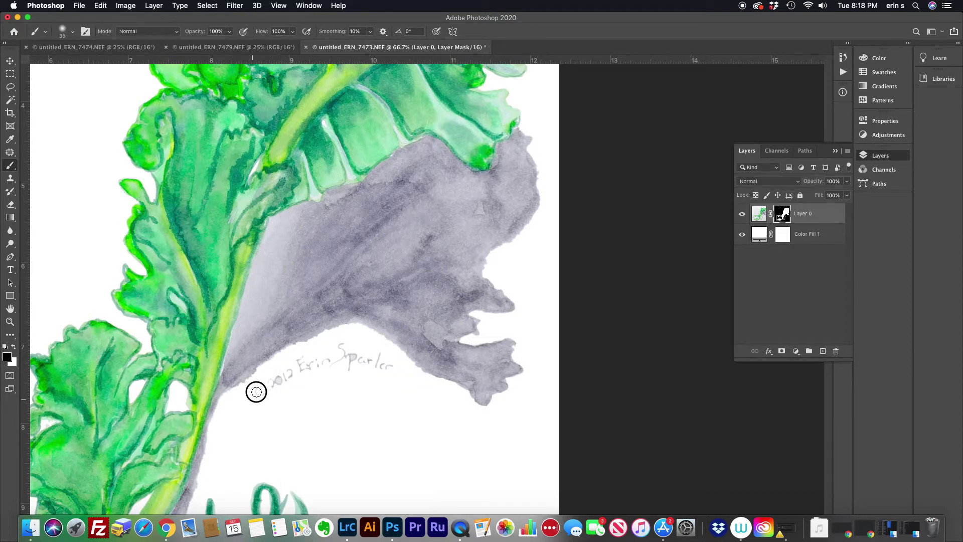
{"action": "mouse_move", "coordinate": [255, 384]}
{"action": "left_mouse_down"}
{"action": "mouse_move", "coordinate": [262, 396]}
{"action": "mouse_move", "coordinate": [273, 378]}
{"action": "mouse_move", "coordinate": [293, 376]}
{"action": "left_mouse_up"}
{"action": "key", "text": "super+minus"}
{"action": "key", "text": "super+minus"}
{"action": "key", "text": "super+minus"}
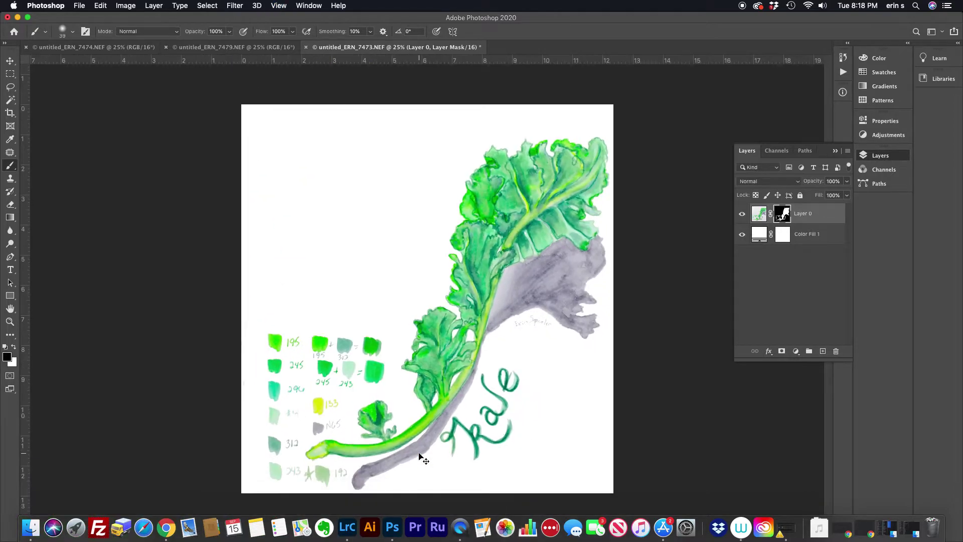
Step: Paint black over the open background on Layer 0's mask with a 1760 px brush, and closer to the artwork with a 143 px brush
{"action": "right_click", "coordinate": [553, 314]}
{"action": "mouse_move", "coordinate": [609, 337]}
{"action": "left_mouse_down"}
{"action": "mouse_move", "coordinate": [649, 334]}
{"action": "mouse_move", "coordinate": [636, 333]}
{"action": "left_mouse_up"}
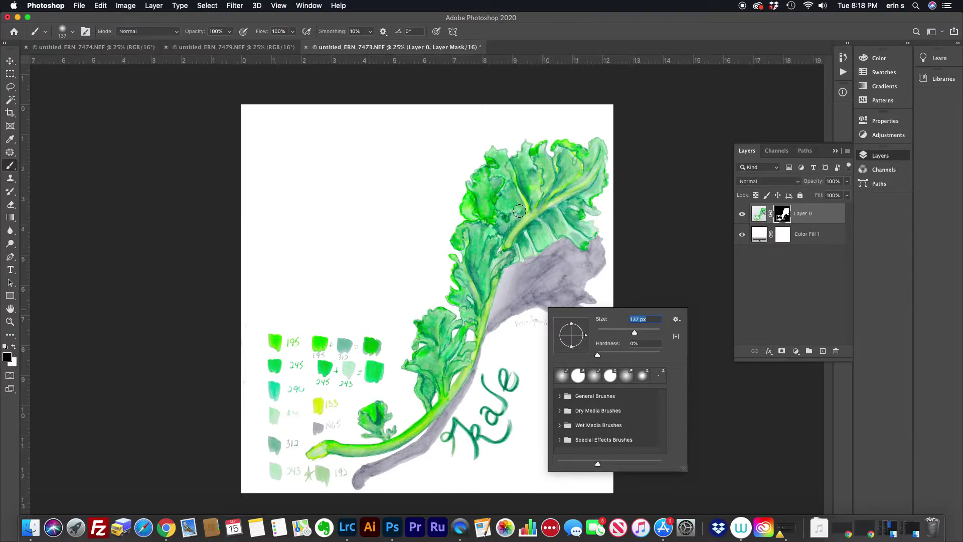
{"action": "left_click_drag", "start_coordinate": [634, 333], "coordinate": [655, 334]}
{"action": "mouse_move", "coordinate": [271, 178]}
{"action": "left_mouse_down"}
{"action": "mouse_move", "coordinate": [308, 203]}
{"action": "mouse_move", "coordinate": [340, 191]}
{"action": "mouse_move", "coordinate": [329, 242]}
{"action": "left_mouse_up"}
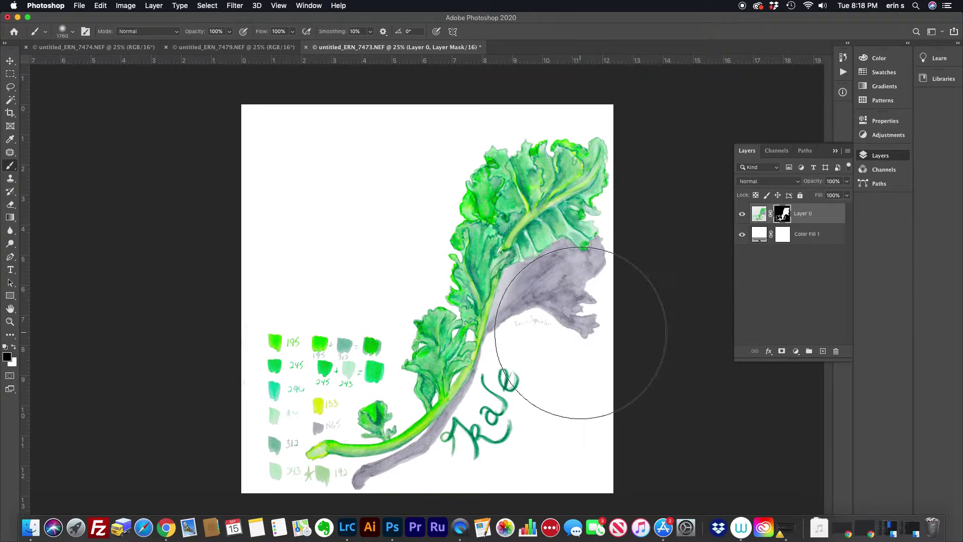
{"action": "right_click", "coordinate": [647, 334]}
{"action": "left_click_drag", "start_coordinate": [691, 356], "coordinate": [667, 355]}
{"action": "mouse_move", "coordinate": [549, 109]}
{"action": "left_mouse_down"}
{"action": "mouse_move", "coordinate": [605, 110]}
{"action": "mouse_move", "coordinate": [530, 109]}
{"action": "mouse_move", "coordinate": [600, 117]}
{"action": "mouse_move", "coordinate": [516, 122]}
{"action": "mouse_move", "coordinate": [569, 128]}
{"action": "left_mouse_up"}
{"action": "mouse_move", "coordinate": [545, 353]}
{"action": "left_mouse_down"}
{"action": "mouse_move", "coordinate": [492, 348]}
{"action": "mouse_move", "coordinate": [532, 344]}
{"action": "mouse_move", "coordinate": [566, 369]}
{"action": "mouse_move", "coordinate": [607, 452]}
{"action": "mouse_move", "coordinate": [596, 462]}
{"action": "mouse_move", "coordinate": [570, 389]}
{"action": "mouse_move", "coordinate": [553, 394]}
{"action": "mouse_move", "coordinate": [535, 460]}
{"action": "mouse_move", "coordinate": [496, 490]}
{"action": "mouse_move", "coordinate": [492, 469]}
{"action": "mouse_move", "coordinate": [395, 485]}
{"action": "left_mouse_up"}
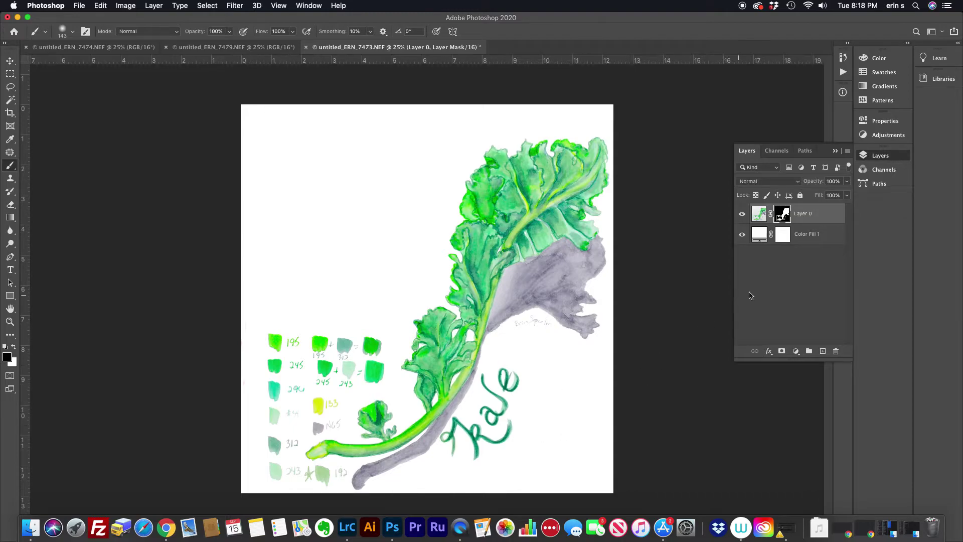
Step: Choose Select and Mask as the layer mask's double-click behaviour, view Layer 0's mask in that workspace, and close it
{"action": "double_click", "coordinate": [784, 216]}
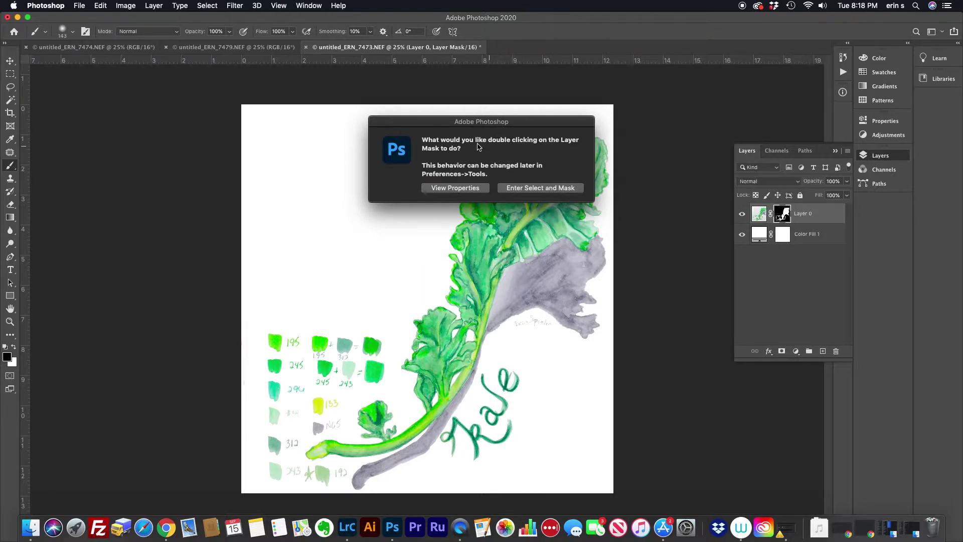
{"action": "left_click_drag", "start_coordinate": [477, 126], "coordinate": [349, 279]}
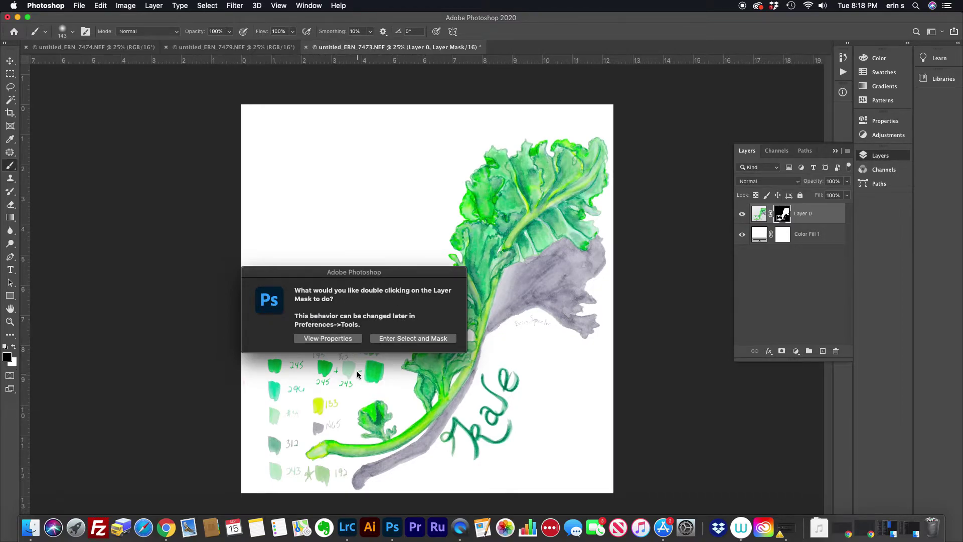
{"action": "left_click", "coordinate": [420, 340]}
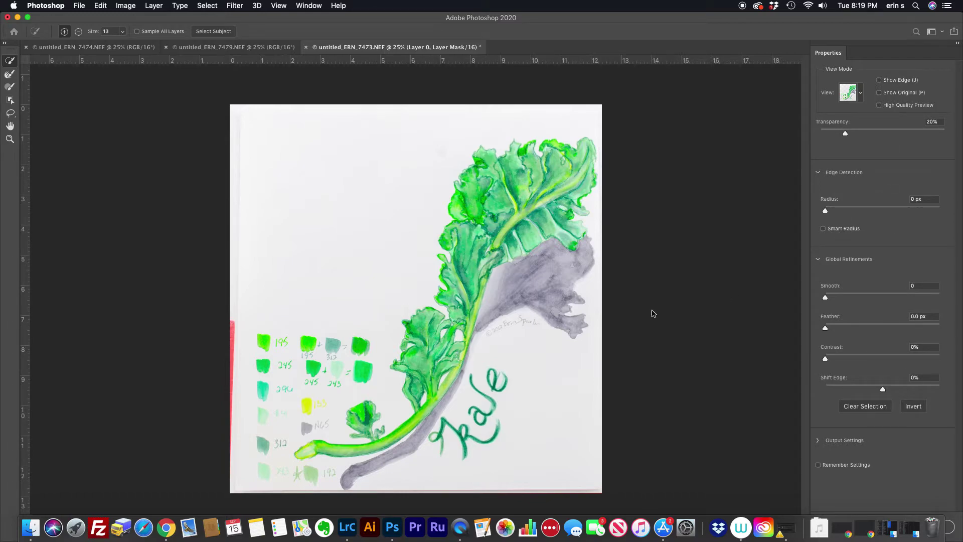
{"action": "key", "text": "Return"}
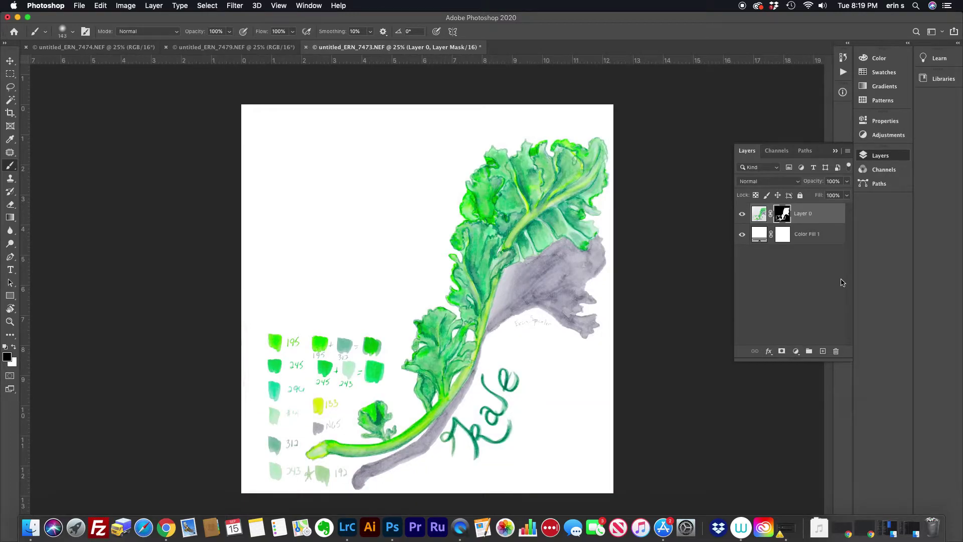
Step: Change the Color Fill 1 background layer's colour to pure red, ff0000
{"action": "double_click", "coordinate": [759, 234]}
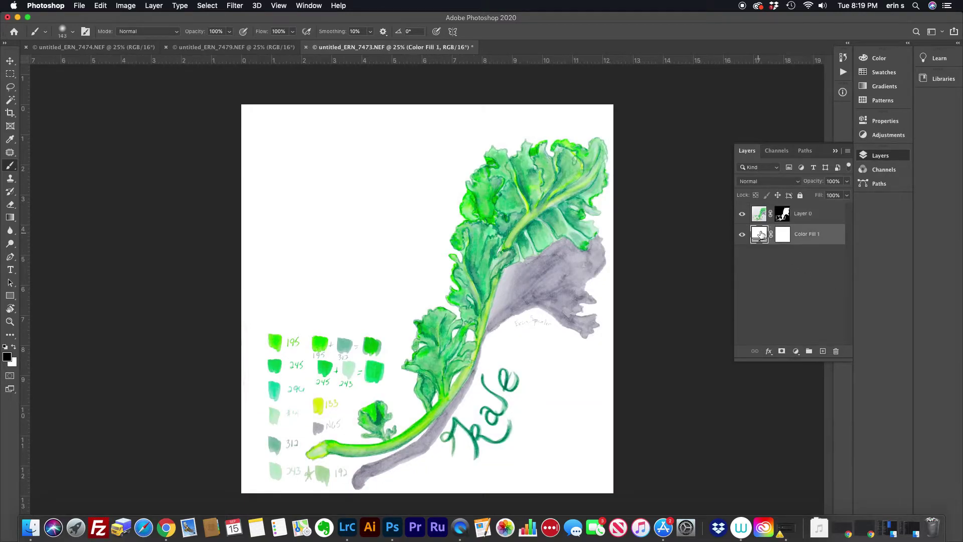
{"action": "left_click_drag", "start_coordinate": [537, 301], "coordinate": [559, 290]}
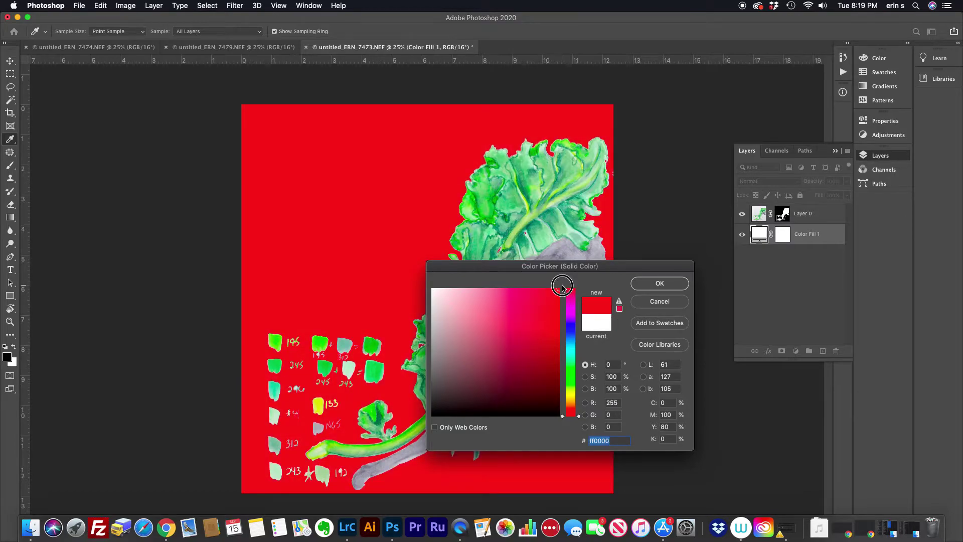
{"action": "left_click", "coordinate": [660, 283]}
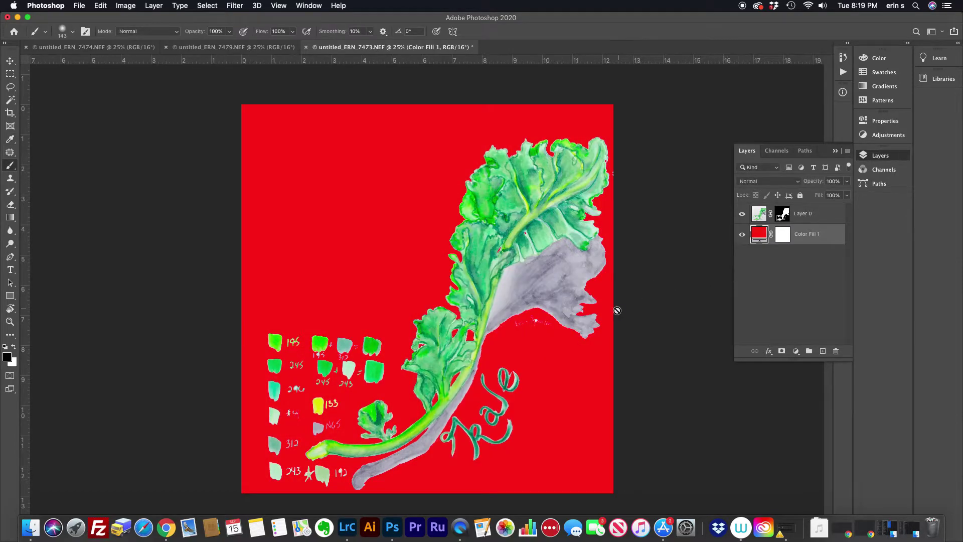
Step: Paint black on Layer 0's mask over the leftover specks at the painting's right edge, beside the upper kale leaf
{"action": "key", "text": "super+plus"}
{"action": "key", "text": "super+plus"}
{"action": "key", "text": "super+plus"}
{"action": "key", "text": "super+plus"}
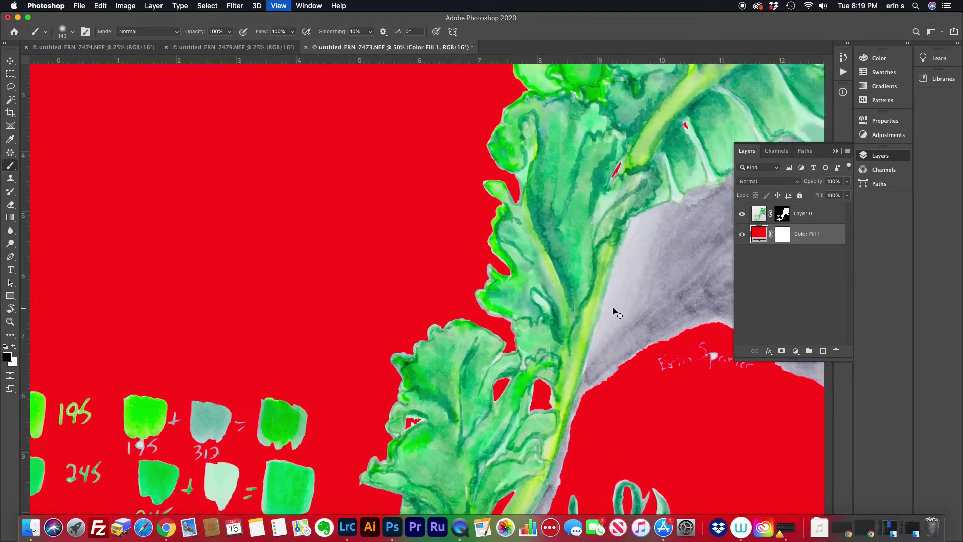
{"action": "left_click_drag", "start_coordinate": [701, 357], "coordinate": [240, 378]}
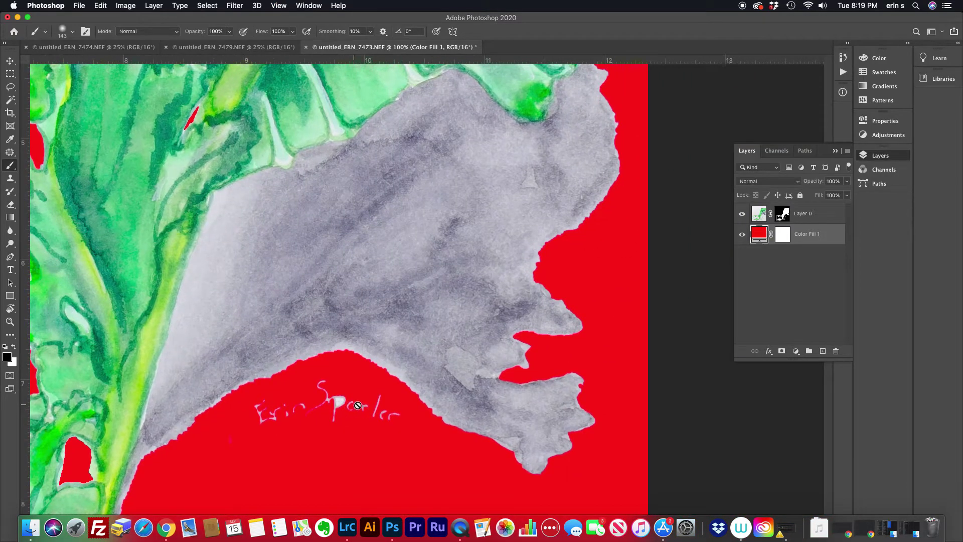
{"action": "left_click_drag", "start_coordinate": [625, 132], "coordinate": [544, 327]}
{"action": "left_click_drag", "start_coordinate": [557, 199], "coordinate": [504, 420]}
{"action": "left_click", "coordinate": [786, 219]}
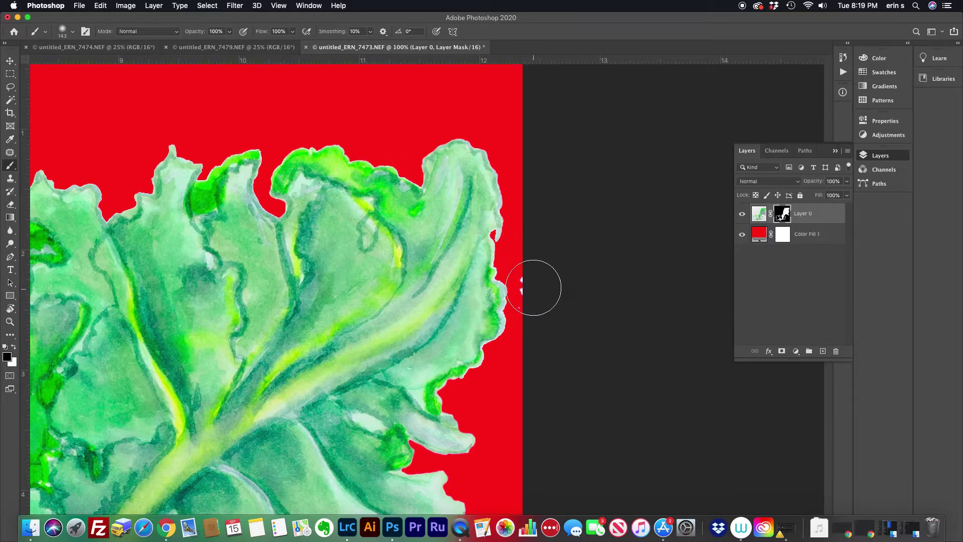
{"action": "right_click", "coordinate": [619, 266]}
{"action": "left_click", "coordinate": [667, 284]}
{"action": "right_click", "coordinate": [544, 280]}
{"action": "left_click", "coordinate": [575, 276]}
{"action": "right_click", "coordinate": [608, 276]}
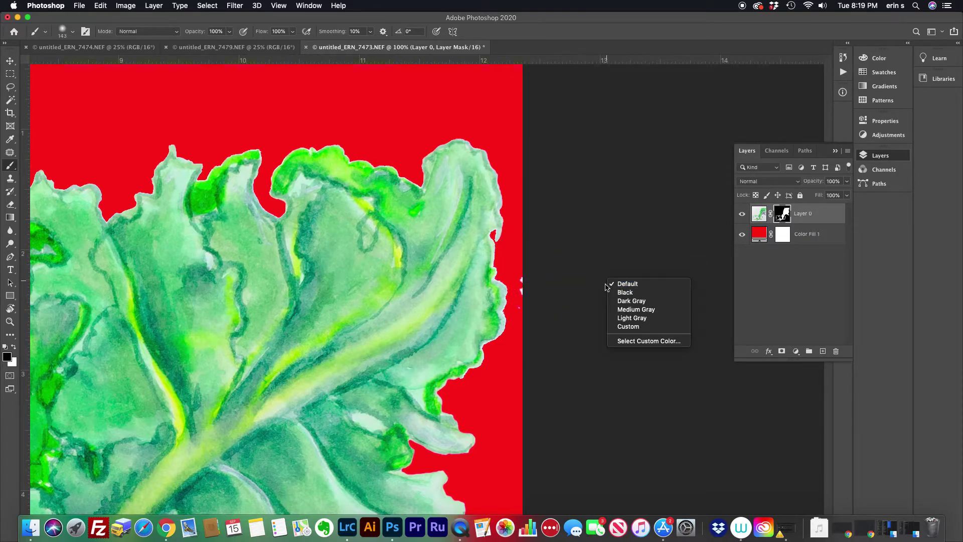
{"action": "left_click", "coordinate": [588, 316]}
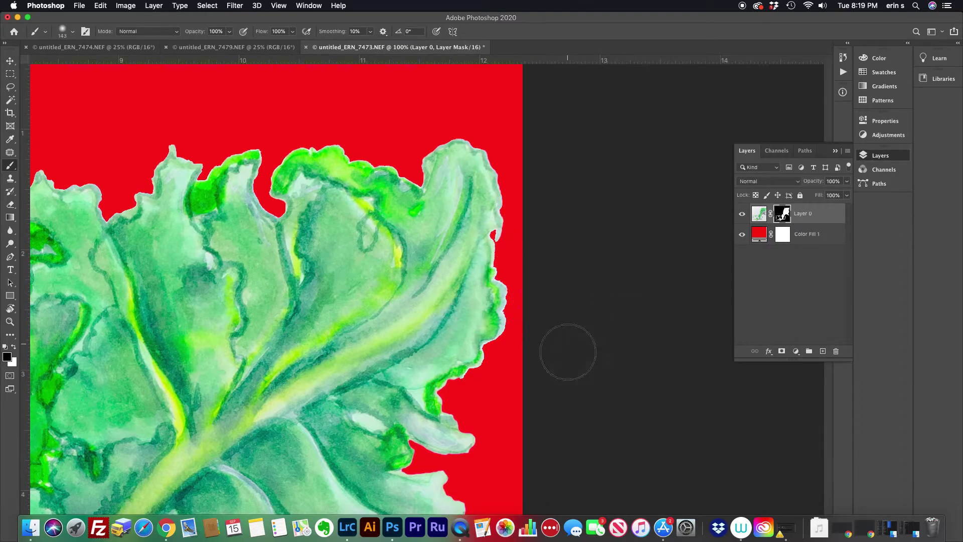
Step: Select the enclosed paper inside the signature's P with the Magic Wand and fill it with black on Layer 0's mask
{"action": "left_click_drag", "start_coordinate": [537, 397], "coordinate": [730, 125]}
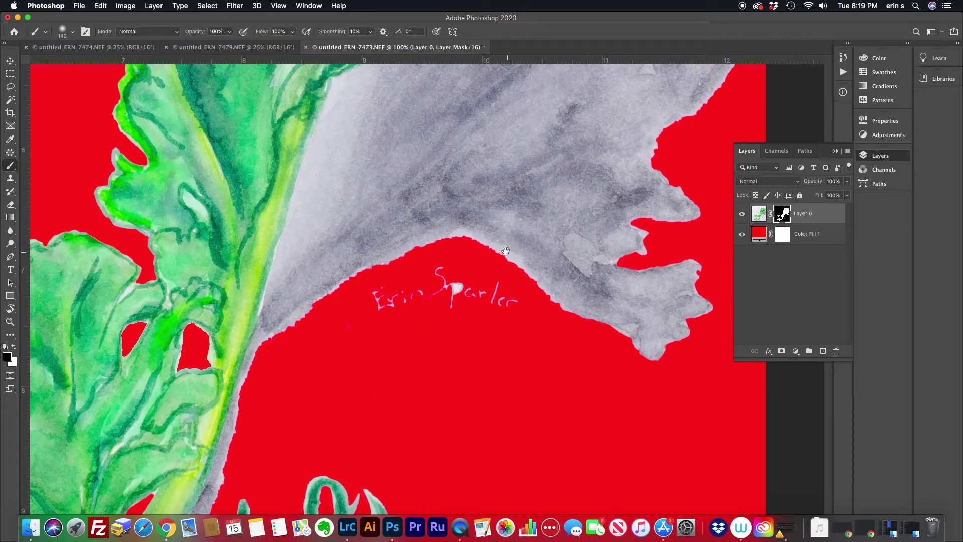
{"action": "key", "text": "w"}
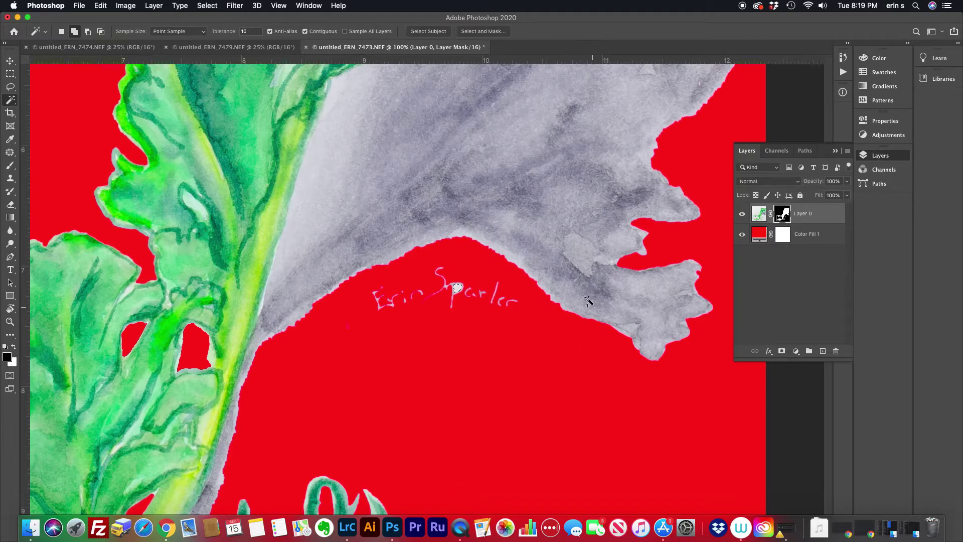
{"action": "left_click", "coordinate": [99, 6]}
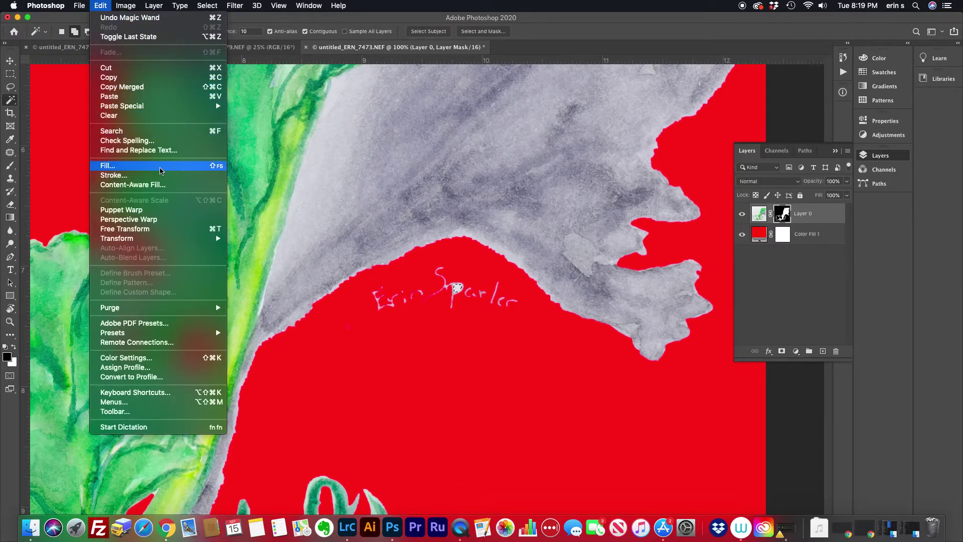
{"action": "left_click", "coordinate": [113, 164]}
{"action": "left_click", "coordinate": [717, 178]}
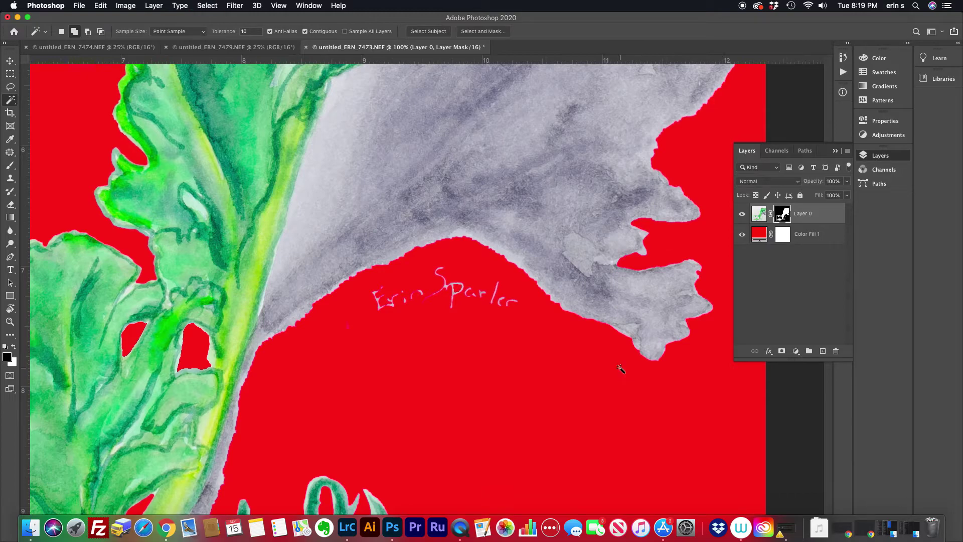
Step: Select the enclosed paper inside the 9s of the 192, 296 and 195 swatch labels with the Magic Wand and fill them with black
{"action": "key", "text": "super+minus"}
{"action": "key", "text": "super+minus"}
{"action": "key", "text": "super+minus"}
{"action": "key", "text": "super+minus"}
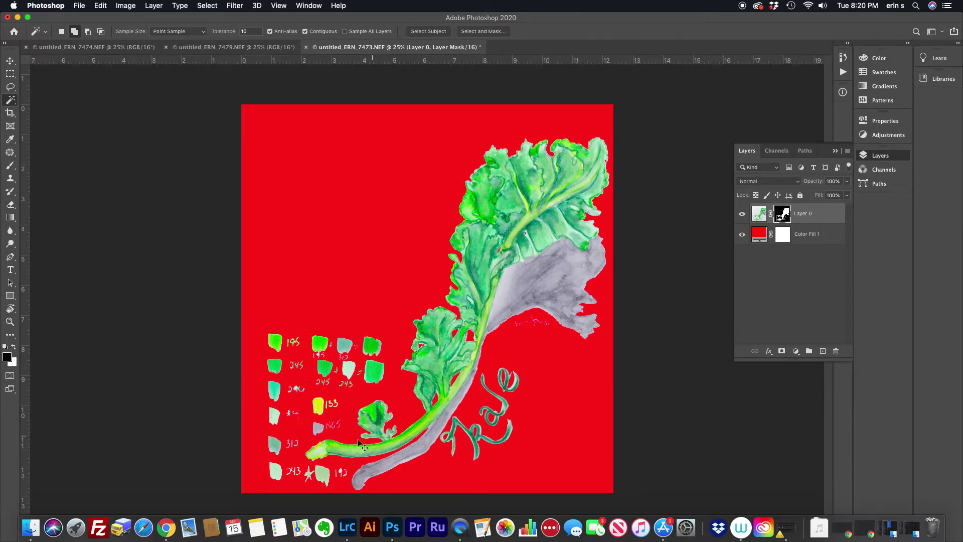
{"action": "key", "text": "super+plus"}
{"action": "key", "text": "super+plus"}
{"action": "key", "text": "super+plus"}
{"action": "left_click_drag", "start_coordinate": [272, 444], "coordinate": [576, 152]}
{"action": "key", "text": "super+plus"}
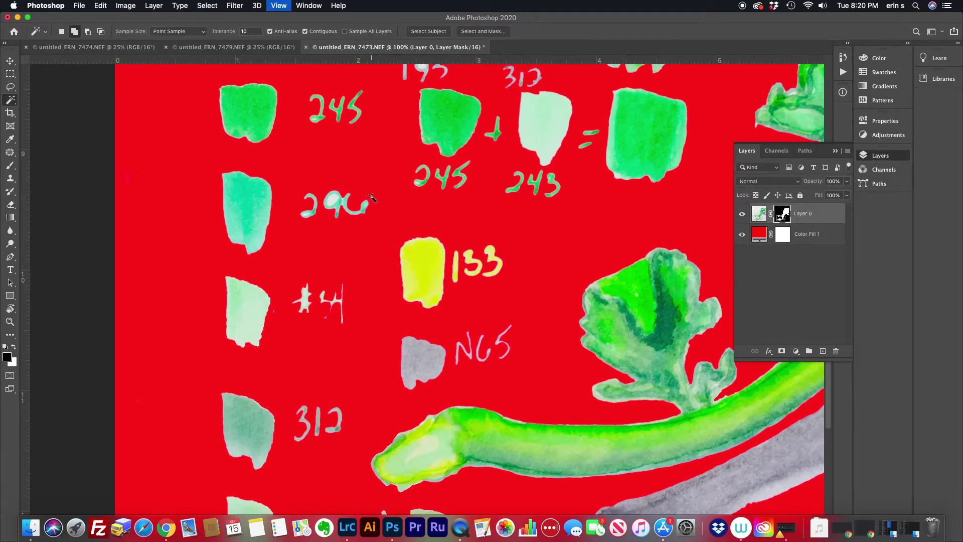
{"action": "left_click_drag", "start_coordinate": [507, 131], "coordinate": [439, 266]}
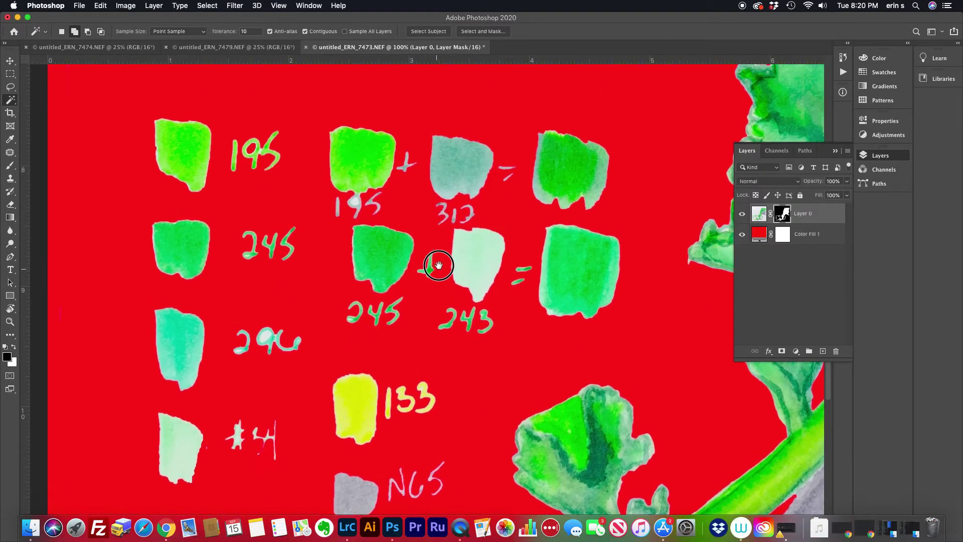
{"action": "scroll", "coordinate": [451, 251], "scroll_direction": "down", "scroll_amount": 10}
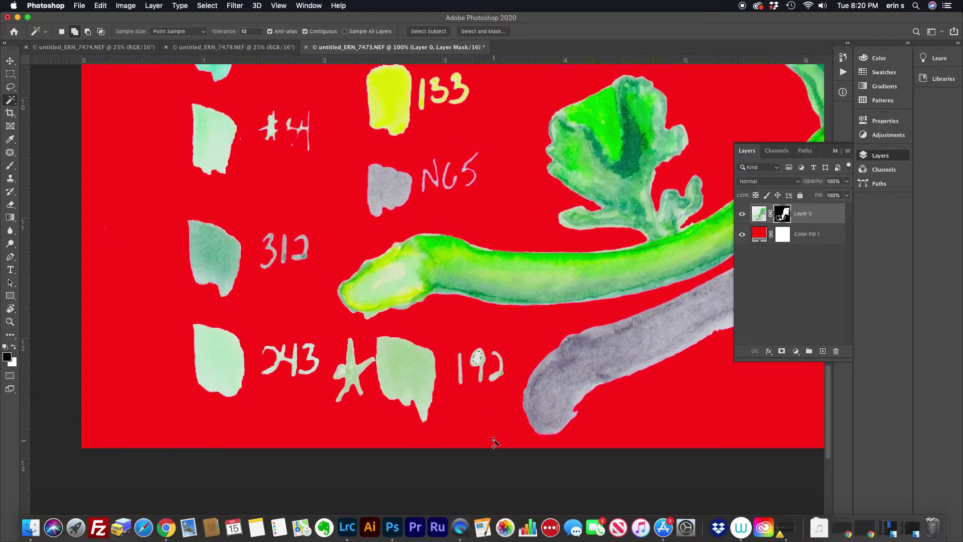
{"action": "left_click", "coordinate": [342, 374]}
{"action": "left_click_drag", "start_coordinate": [592, 291], "coordinate": [490, 415]}
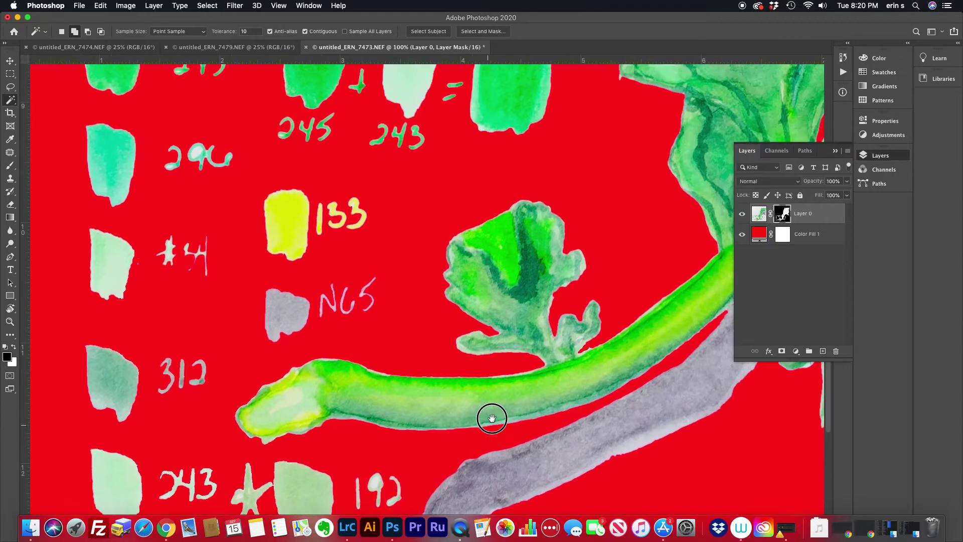
{"action": "left_click_drag", "start_coordinate": [477, 189], "coordinate": [464, 372]}
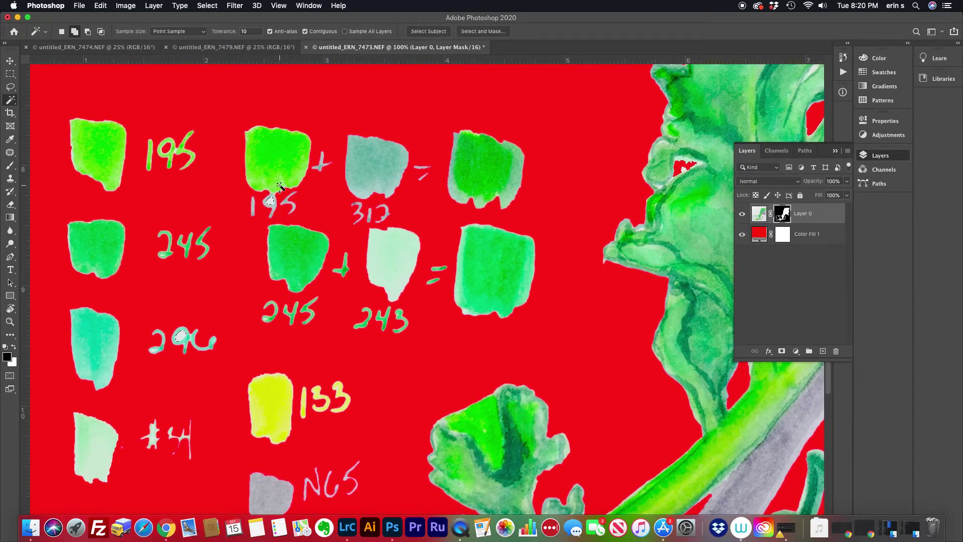
{"action": "left_click", "coordinate": [101, 6]}
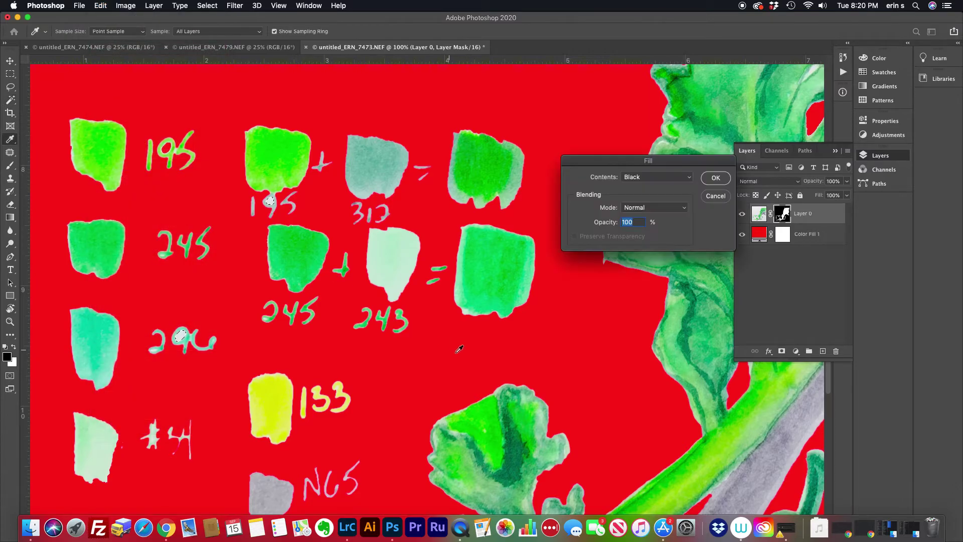
{"action": "left_click", "coordinate": [722, 180]}
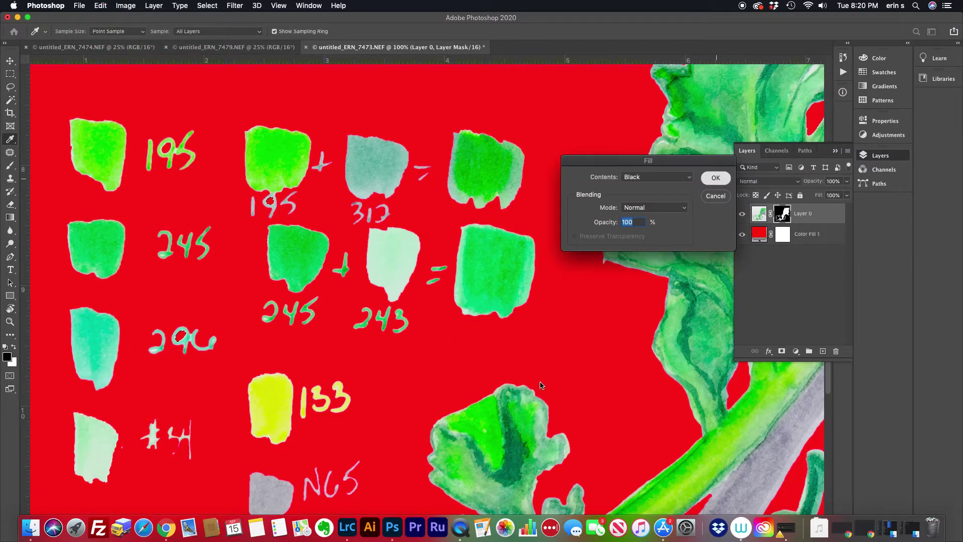
Step: Set the Color Fill 1 background layer's colour back to white
{"action": "key", "text": "w"}
{"action": "key", "text": "super+minus"}
{"action": "key", "text": "super+minus"}
{"action": "key", "text": "super+minus"}
{"action": "key", "text": "super+minus"}
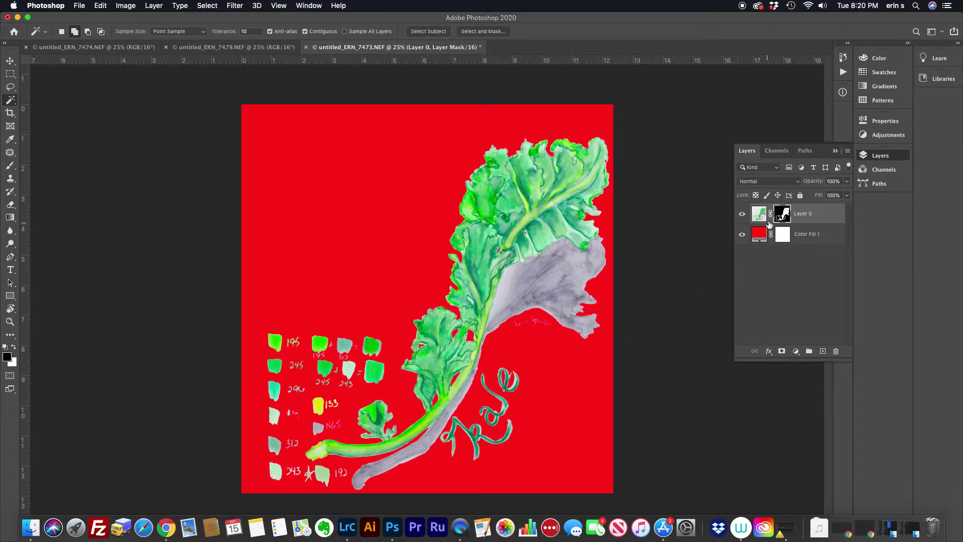
{"action": "double_click", "coordinate": [758, 238]}
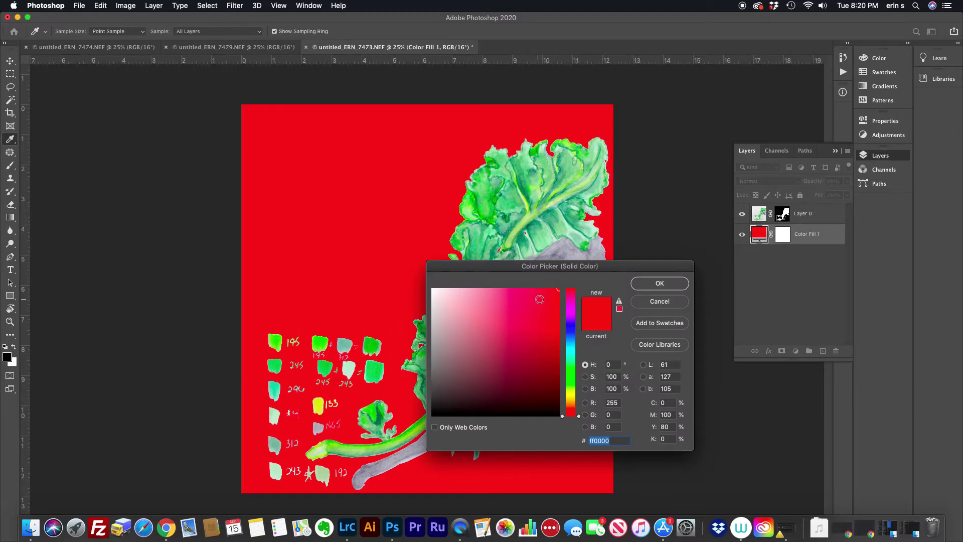
{"action": "left_click_drag", "start_coordinate": [463, 295], "coordinate": [417, 288]}
{"action": "left_click", "coordinate": [655, 284]}
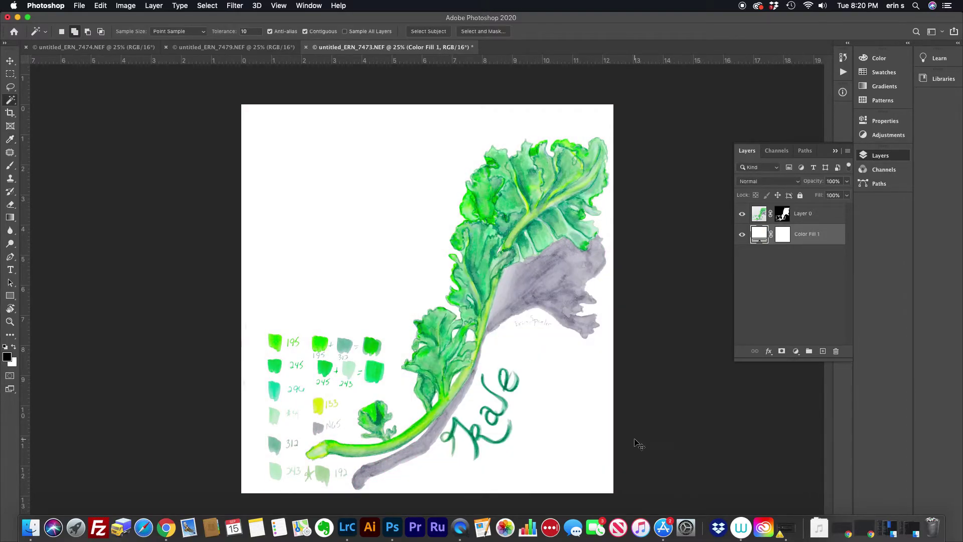
Step: Paint out the pink mark at the painting's left edge beside the 296 swatch with the Brush on Layer 0's mask
{"action": "key", "text": "super+plus"}
{"action": "key", "text": "super+plus"}
{"action": "key", "text": "super+plus"}
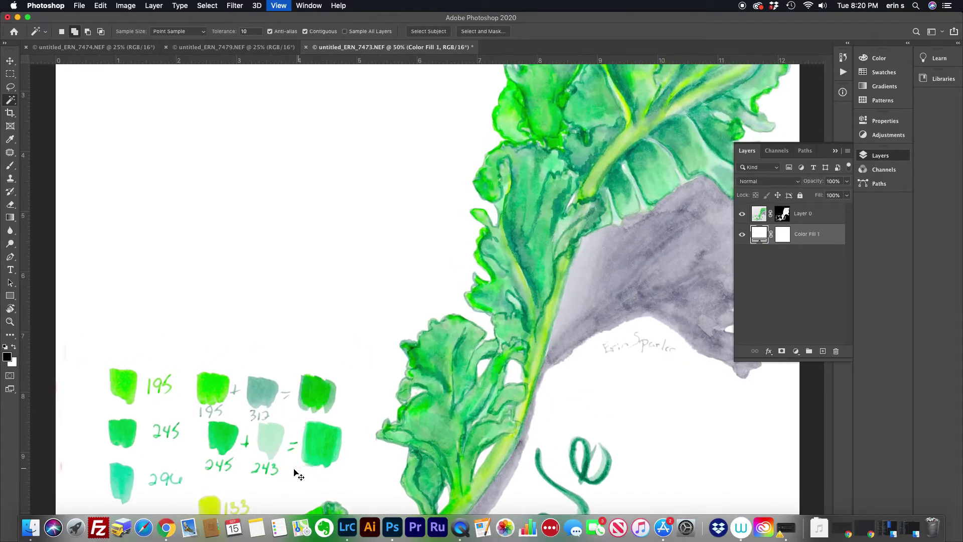
{"action": "left_click_drag", "start_coordinate": [235, 476], "coordinate": [441, 155]}
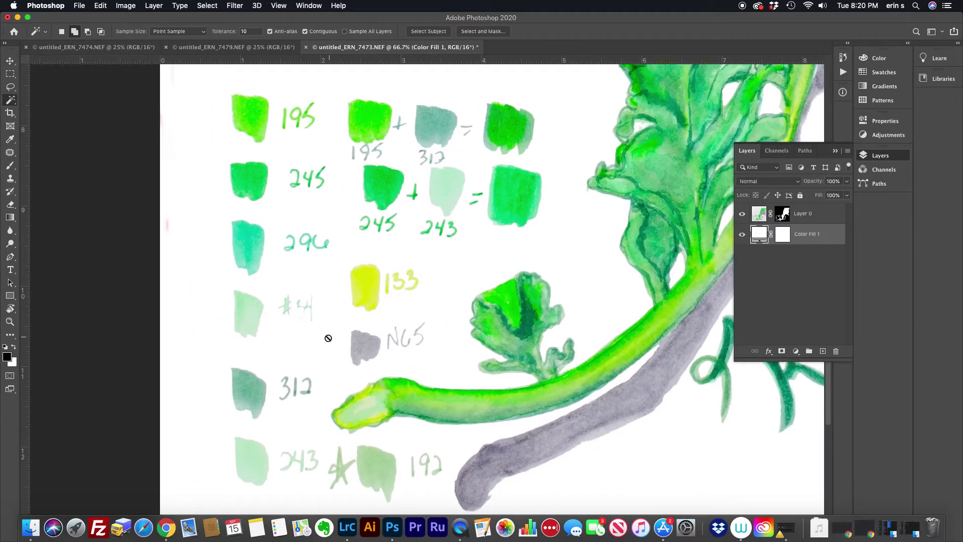
{"action": "key", "text": "super+plus"}
{"action": "left_click_drag", "start_coordinate": [103, 259], "coordinate": [289, 259]}
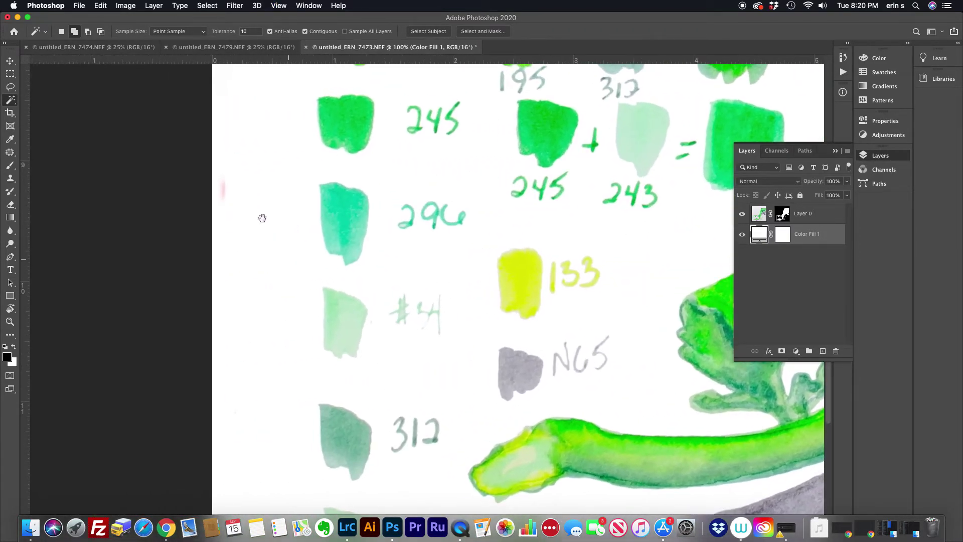
{"action": "left_click", "coordinate": [784, 215]}
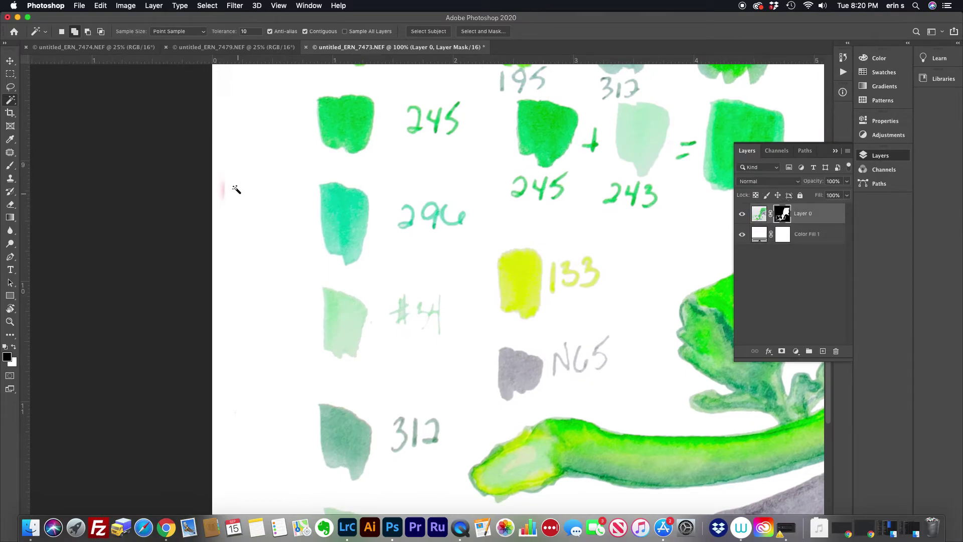
{"action": "key", "text": "b"}
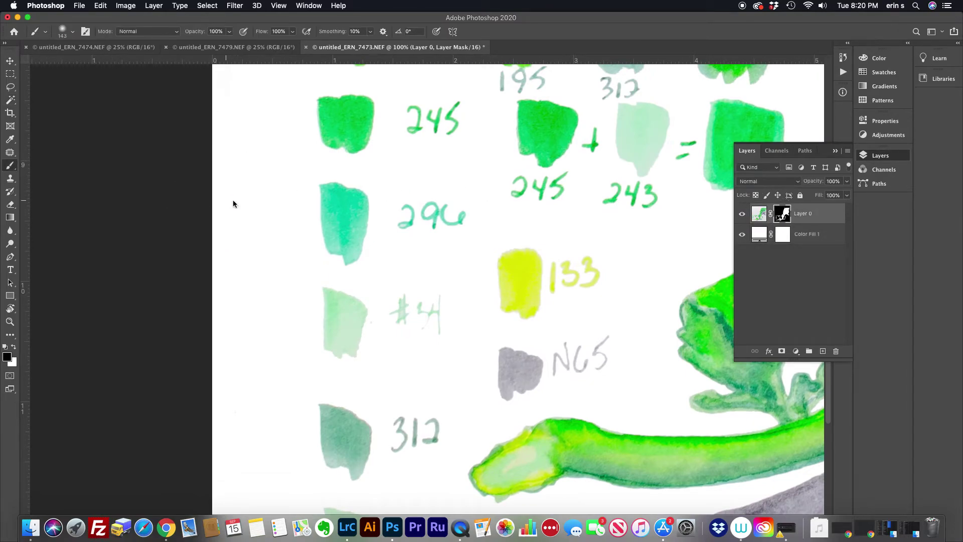
Step: Restore the faded strokes of the #34 label by painting white on the mask with an 11 px soft brush, undoing the excess painting
{"action": "key", "text": "x"}
{"action": "right_click", "coordinate": [446, 322]}
{"action": "left_click_drag", "start_coordinate": [520, 319], "coordinate": [487, 322]}
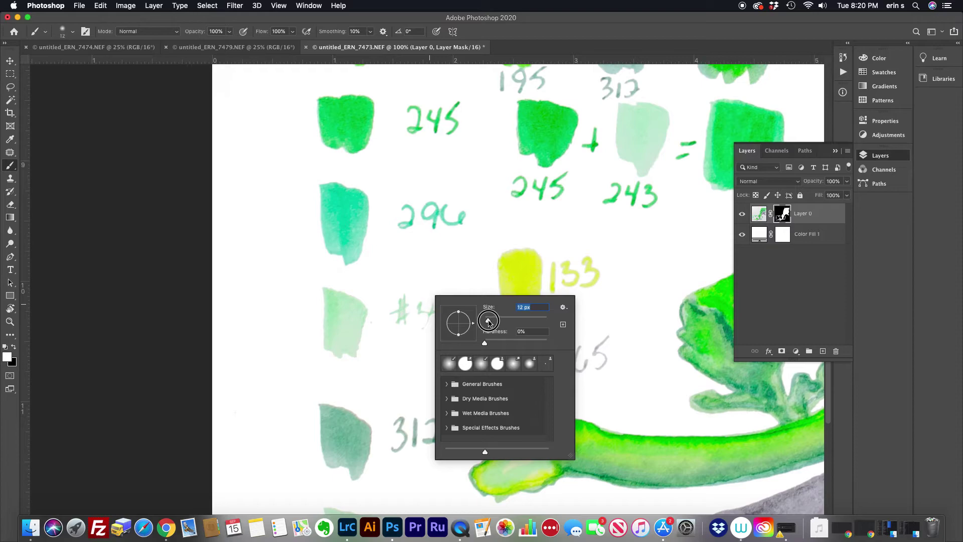
{"action": "left_click", "coordinate": [418, 305]}
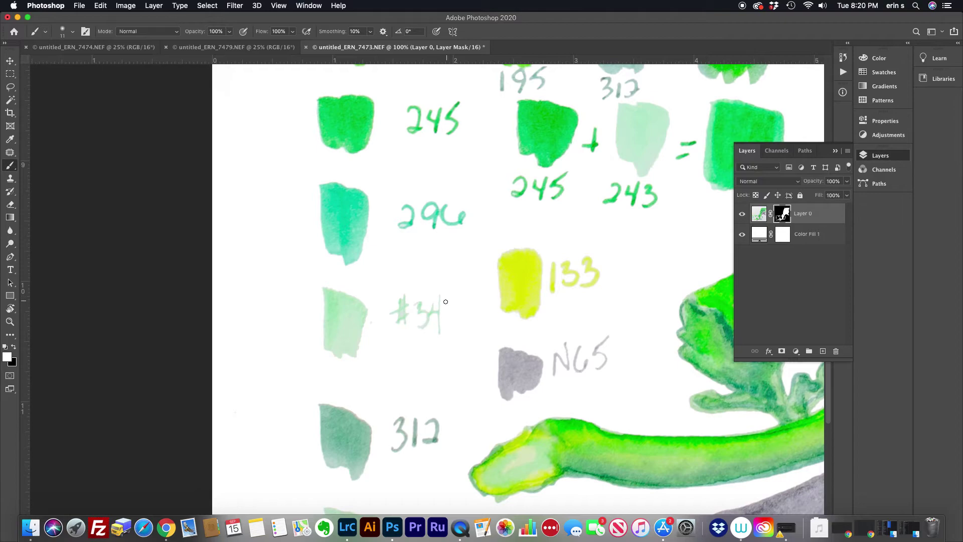
{"action": "mouse_move", "coordinate": [438, 312]}
{"action": "left_mouse_down"}
{"action": "mouse_move", "coordinate": [441, 293]}
{"action": "mouse_move", "coordinate": [440, 334]}
{"action": "left_mouse_up"}
{"action": "mouse_move", "coordinate": [412, 315]}
{"action": "left_mouse_down"}
{"action": "mouse_move", "coordinate": [421, 304]}
{"action": "mouse_move", "coordinate": [428, 325]}
{"action": "mouse_move", "coordinate": [430, 300]}
{"action": "mouse_move", "coordinate": [415, 329]}
{"action": "mouse_move", "coordinate": [424, 303]}
{"action": "mouse_move", "coordinate": [415, 319]}
{"action": "left_mouse_up"}
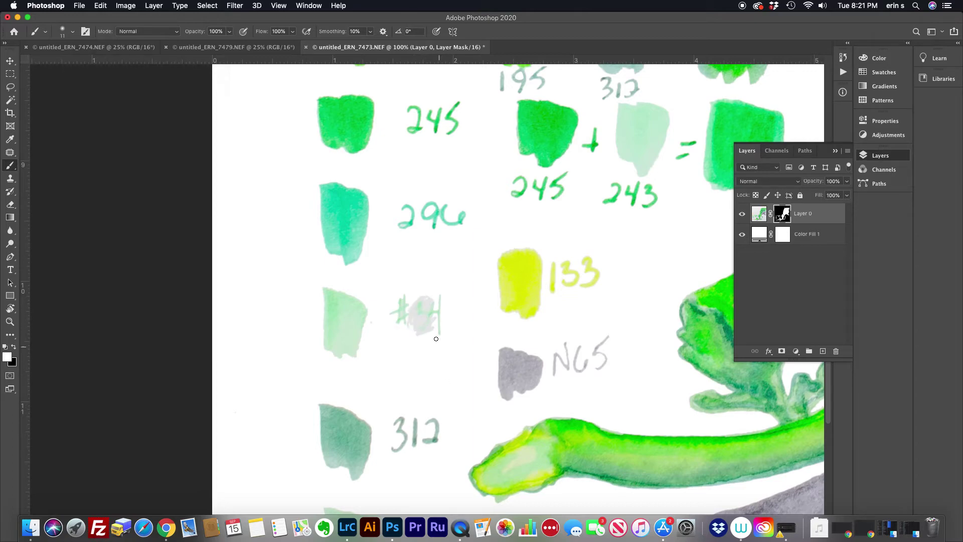
{"action": "key", "text": "super+z"}
Step: Paint black on the mask around the ends of the 3 in #34 and over the speck beside the pale green swatch
{"action": "key", "text": "super+equal"}
{"action": "key", "text": "super+equal"}
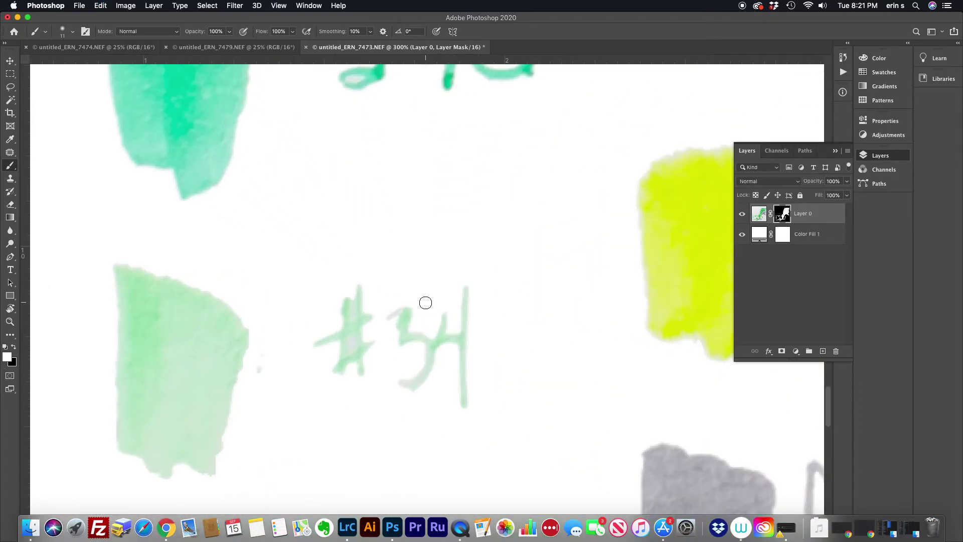
{"action": "key", "text": "x"}
{"action": "left_click_drag", "start_coordinate": [394, 290], "coordinate": [407, 303]}
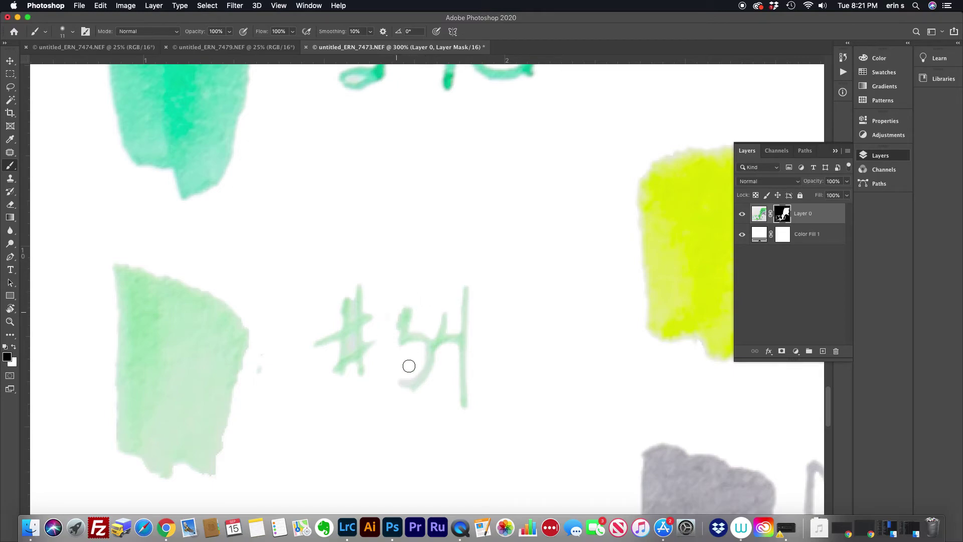
{"action": "left_click", "coordinate": [259, 365]}
{"action": "left_click_drag", "start_coordinate": [405, 400], "coordinate": [410, 398]}
{"action": "left_click_drag", "start_coordinate": [384, 300], "coordinate": [391, 316]}
Step: Select the two enclosed paper gaps inside the # of the #34 label with the Magic Wand and fill them with black on Layer 0's mask
{"action": "key", "text": "x"}
{"action": "key", "text": "w"}
{"action": "left_click", "coordinate": [353, 342]}
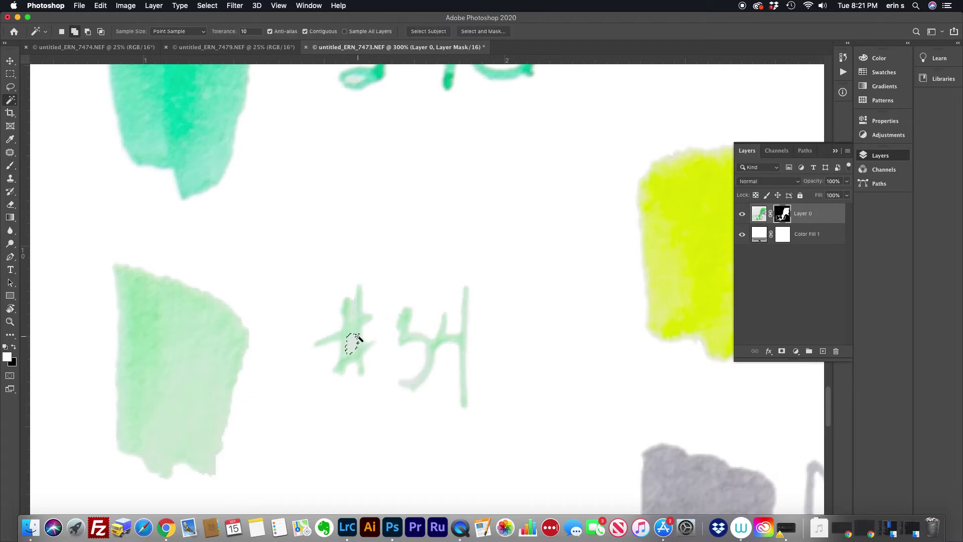
{"action": "left_click", "coordinate": [353, 302]}
{"action": "left_click", "coordinate": [100, 6]}
{"action": "left_click", "coordinate": [154, 170]}
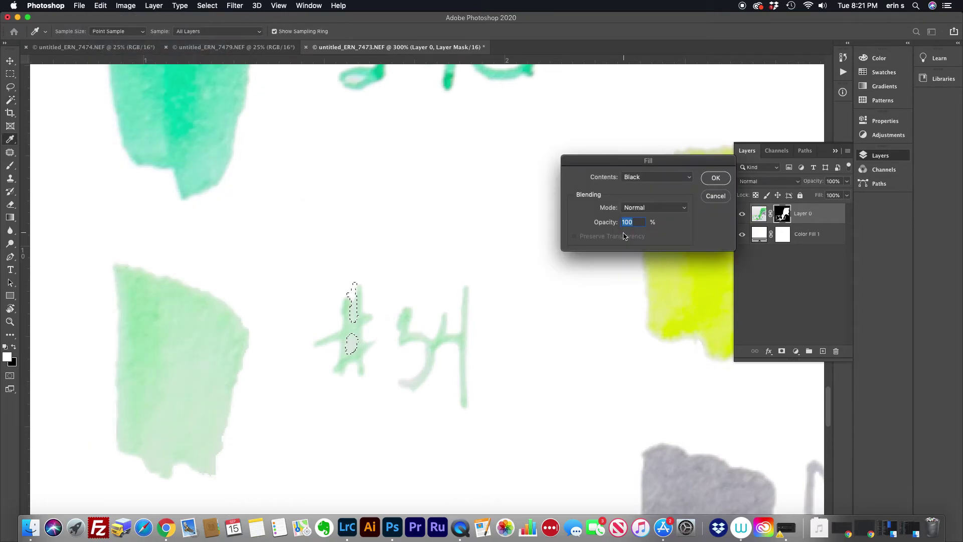
{"action": "key", "text": "Return"}
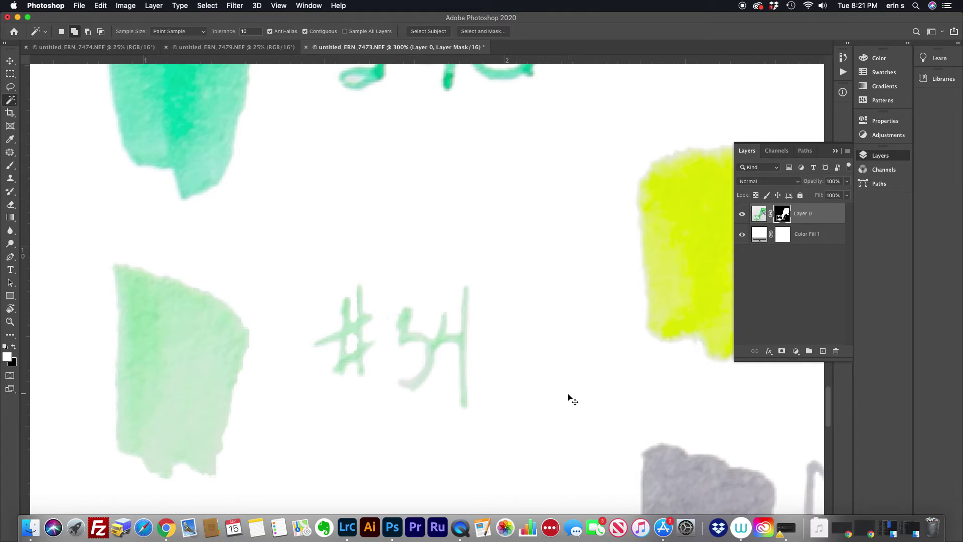
Step: Fill the enclosed paper gap in the base loop of the 2 in the 296 label with black on the mask and deselect
{"action": "key", "text": "super+minus"}
{"action": "key", "text": "super+plus"}
{"action": "key", "text": "super+plus"}
{"action": "left_click_drag", "start_coordinate": [369, 139], "coordinate": [352, 312]}
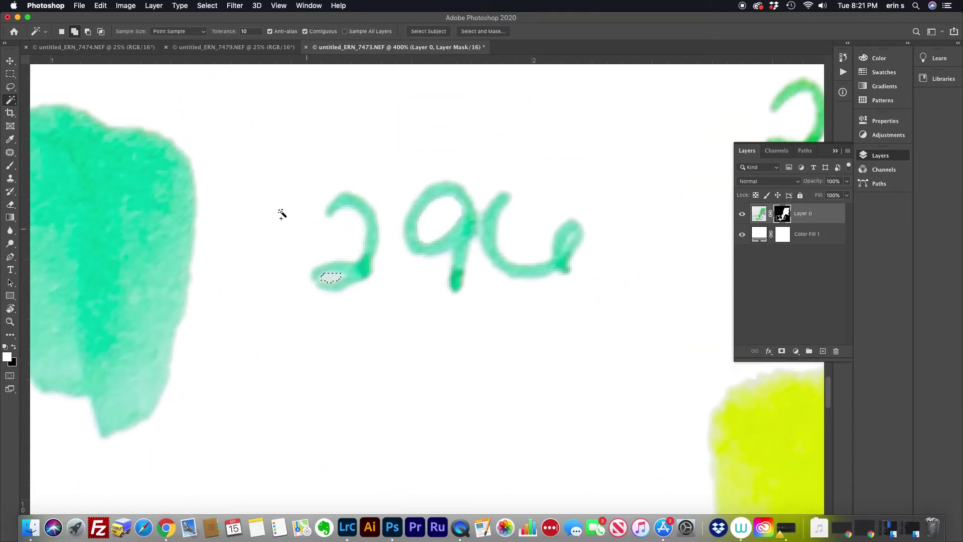
{"action": "left_click", "coordinate": [100, 6]}
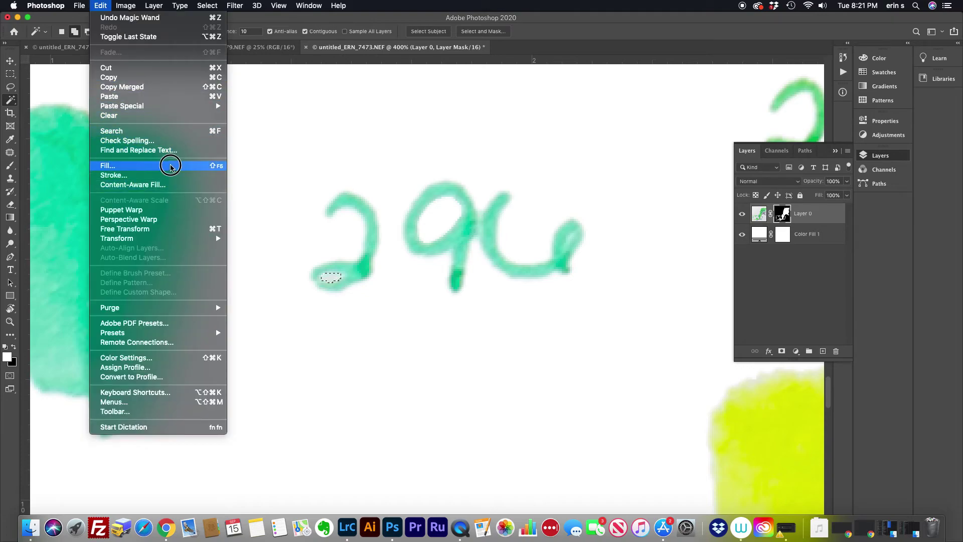
{"action": "left_click", "coordinate": [170, 166]}
{"action": "left_click", "coordinate": [717, 179]}
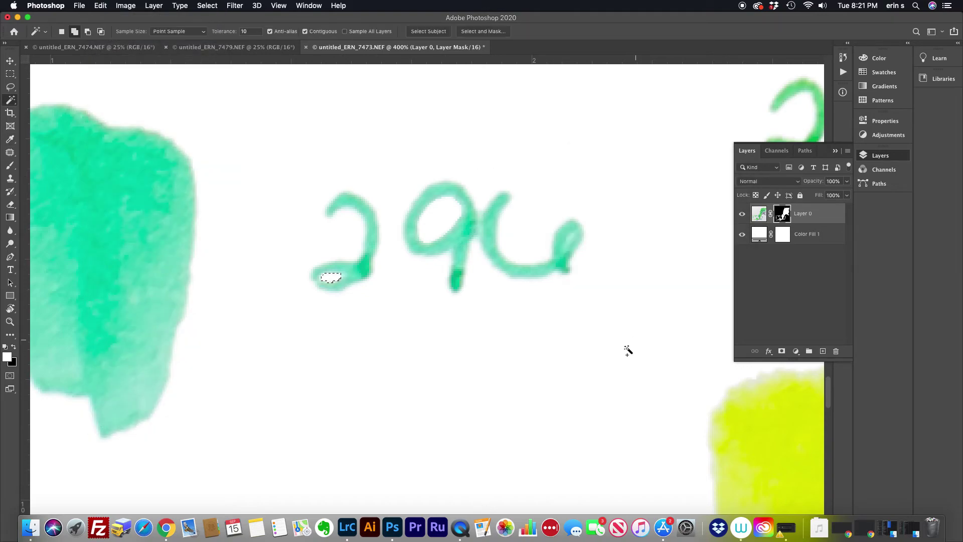
{"action": "key", "text": "super+d"}
Step: Touch up the mask inside the final digit of the 312 label under the grey-green swatch with the Brush
{"action": "key", "text": "super+minus"}
{"action": "key", "text": "super+minus"}
{"action": "key", "text": "super+minus"}
{"action": "left_click_drag", "start_coordinate": [623, 186], "coordinate": [479, 328]}
{"action": "left_click_drag", "start_coordinate": [578, 421], "coordinate": [546, 185]}
{"action": "mouse_move", "coordinate": [409, 411]}
{"action": "left_mouse_down"}
{"action": "mouse_move", "coordinate": [448, 225]}
{"action": "mouse_move", "coordinate": [407, 471]}
{"action": "left_mouse_up"}
{"action": "left_click_drag", "start_coordinate": [460, 156], "coordinate": [424, 319]}
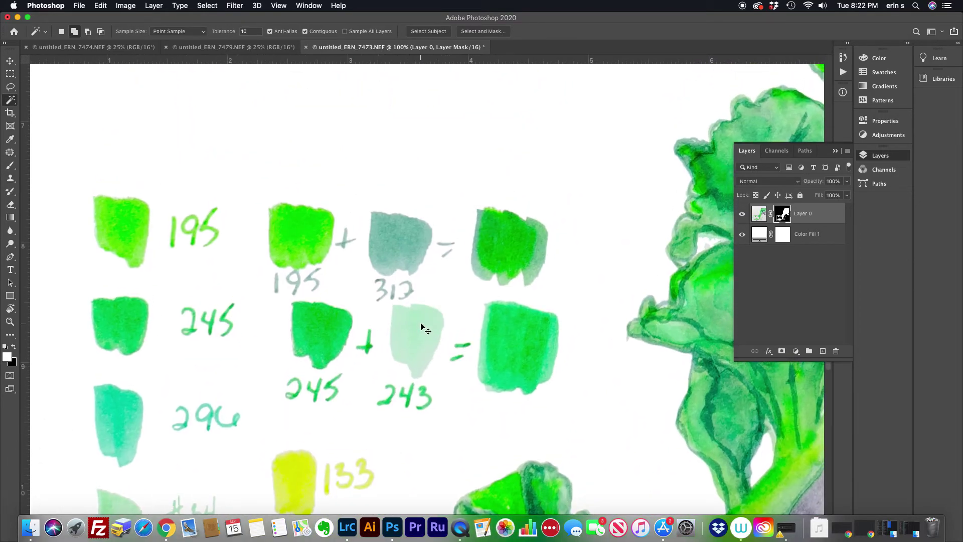
{"action": "key", "text": "super+equal"}
{"action": "key", "text": "super+equal"}
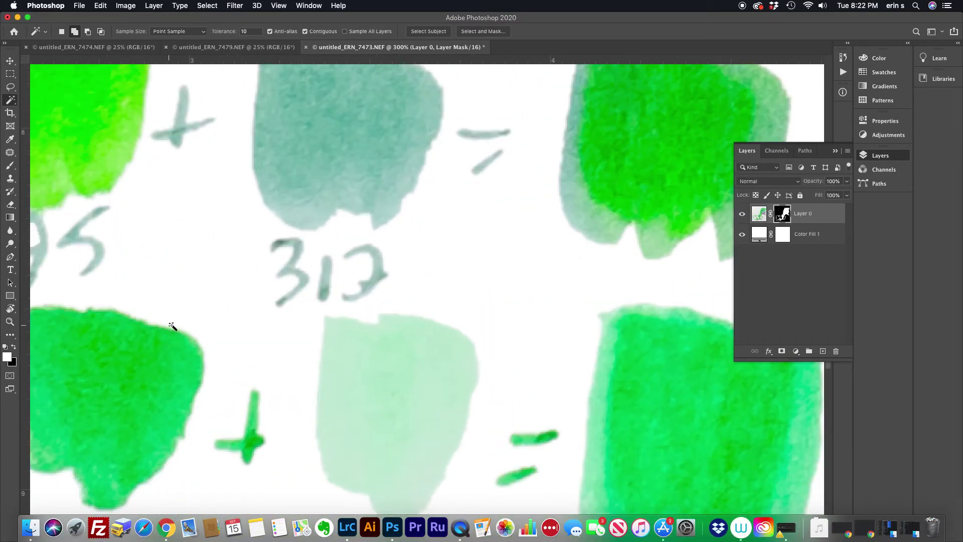
{"action": "key", "text": "b"}
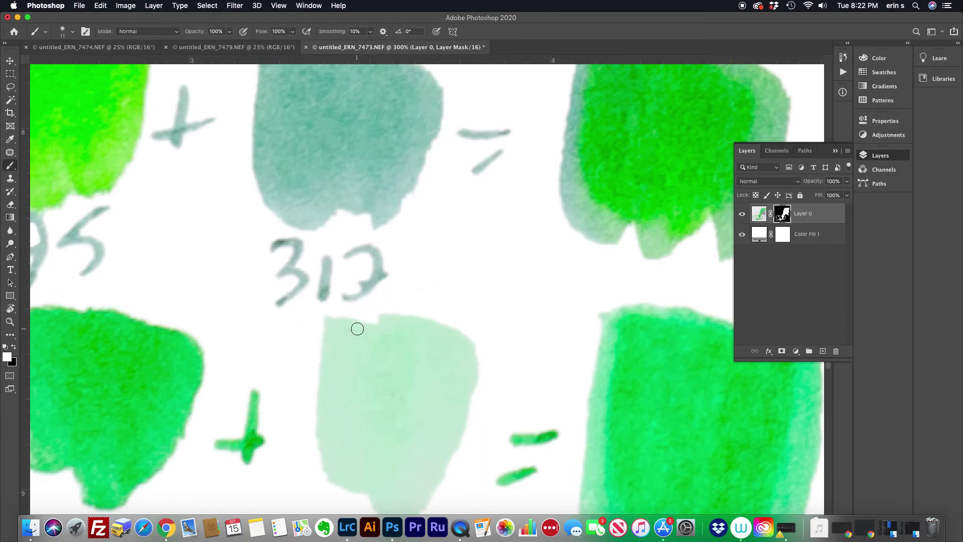
{"action": "key", "text": "x"}
{"action": "key", "text": "x"}
{"action": "mouse_move", "coordinate": [364, 280]}
{"action": "left_mouse_down"}
{"action": "mouse_move", "coordinate": [340, 290]}
{"action": "mouse_move", "coordinate": [365, 277]}
{"action": "left_mouse_up"}
{"action": "key", "text": "super+minus"}
{"action": "key", "text": "super+minus"}
{"action": "key", "text": "super+minus"}
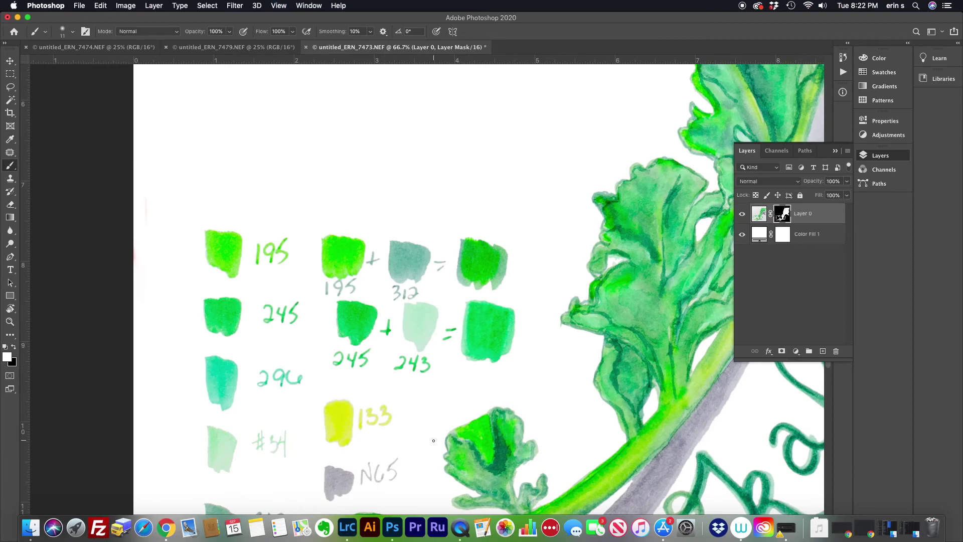
Step: Select the two small paper gaps inside the star beside the 192 swatch with the Magic Wand, fill them with black on the mask, and deselect
{"action": "left_click_drag", "start_coordinate": [394, 463], "coordinate": [476, 244]}
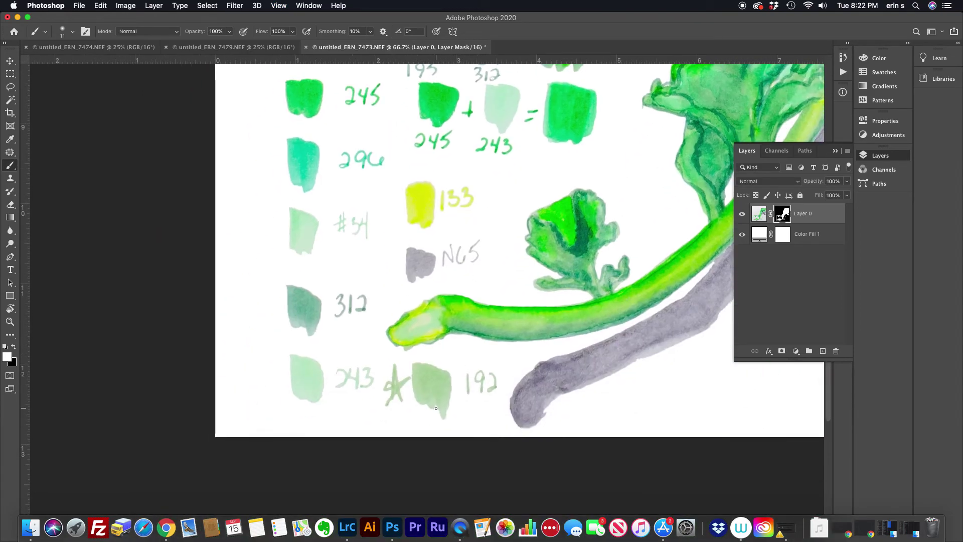
{"action": "key", "text": "super+plus"}
{"action": "key", "text": "super+plus"}
{"action": "key", "text": "super+plus"}
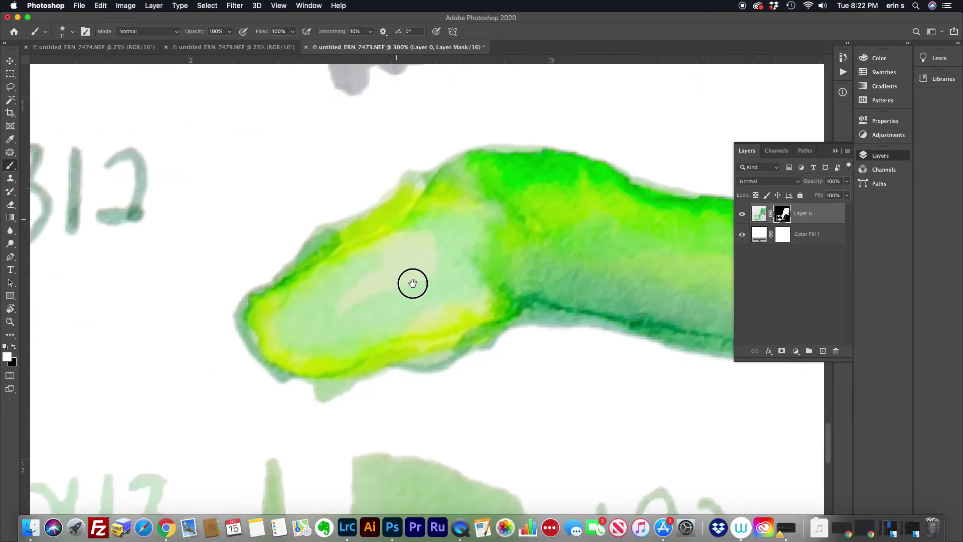
{"action": "left_click_drag", "start_coordinate": [412, 284], "coordinate": [405, 208]}
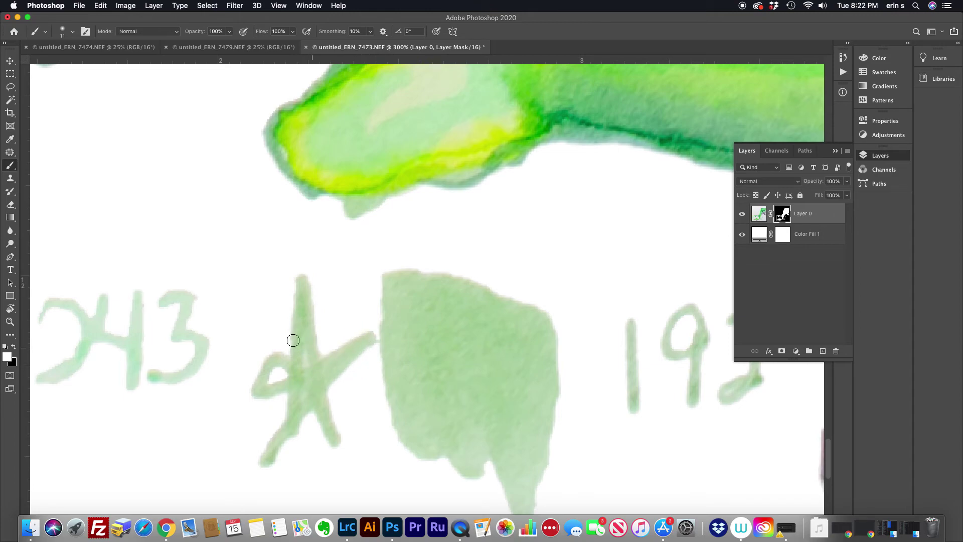
{"action": "key", "text": "w"}
{"action": "left_click", "coordinate": [306, 360]}
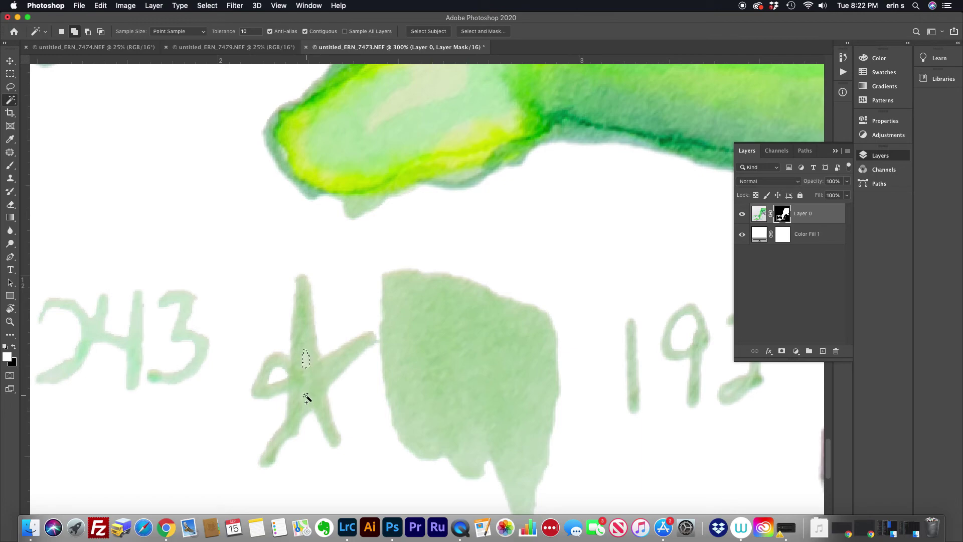
{"action": "left_click", "coordinate": [312, 385]}
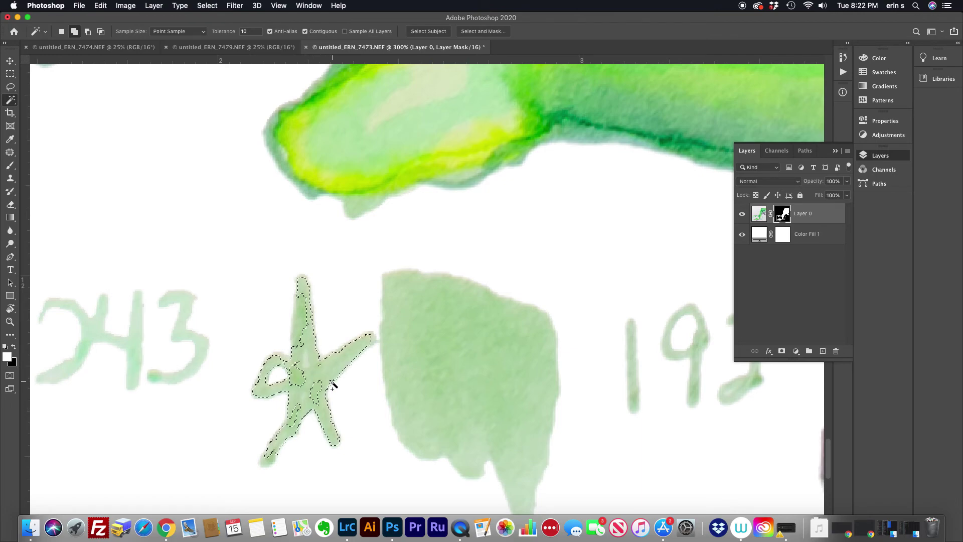
{"action": "key", "text": "super+z"}
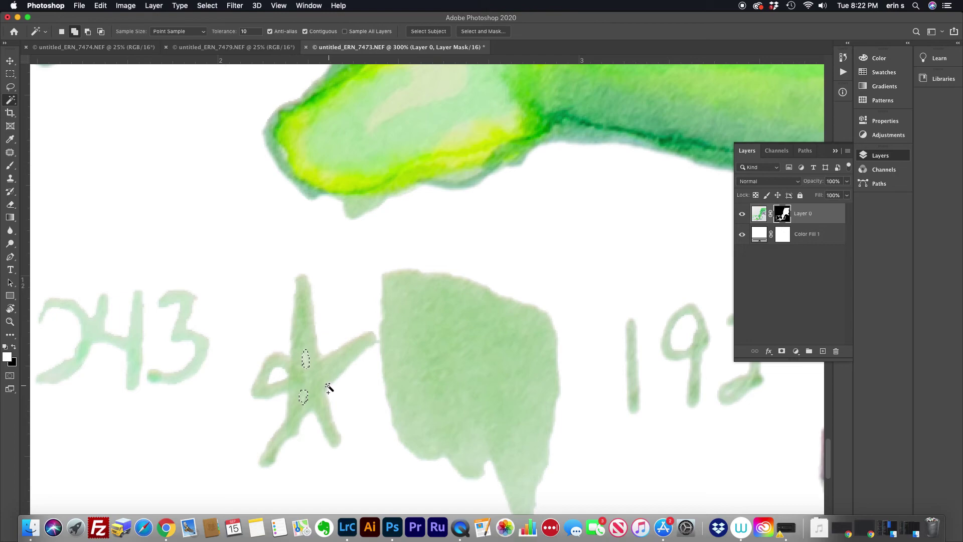
{"action": "left_click", "coordinate": [100, 5]}
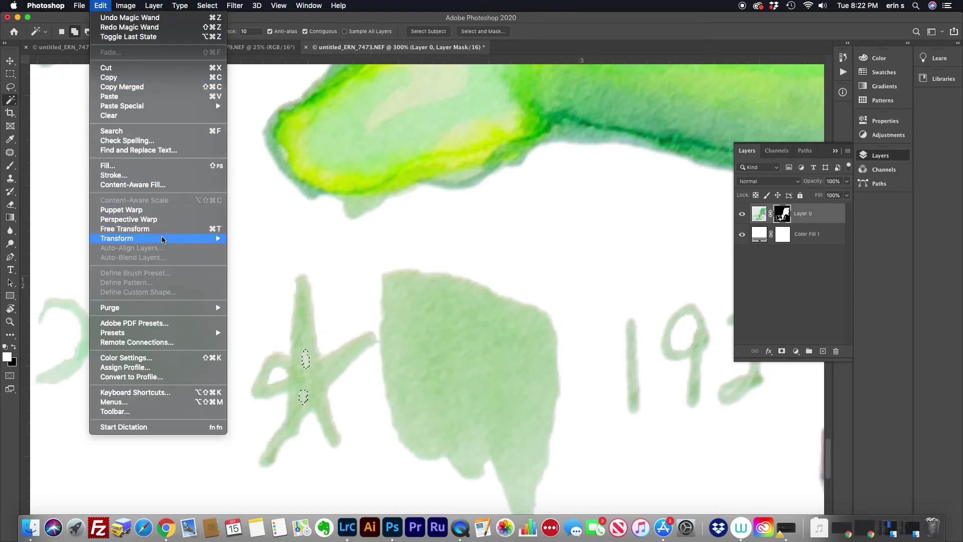
{"action": "left_click", "coordinate": [160, 165]}
{"action": "left_click", "coordinate": [713, 179]}
{"action": "key", "text": "w"}
{"action": "key", "text": "super+d"}
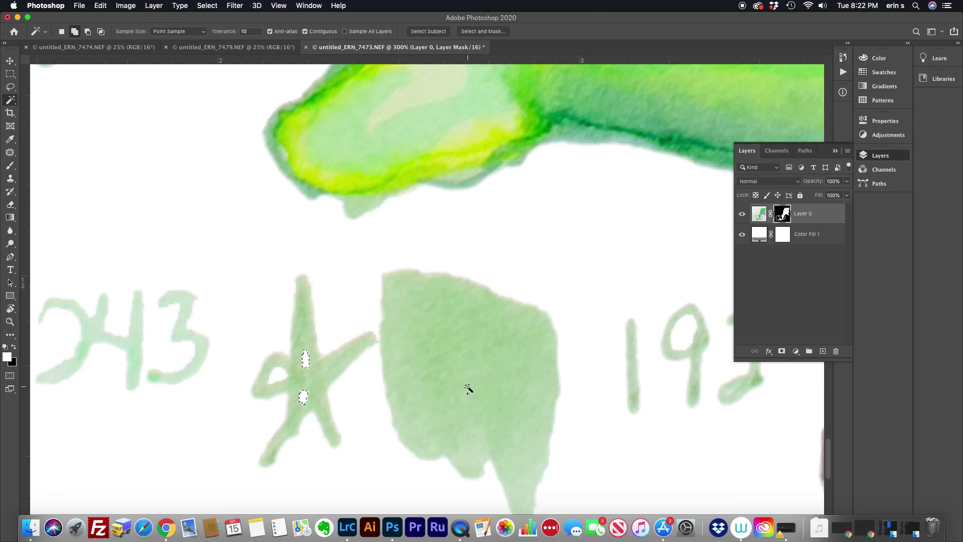
Step: Check the whole kale painting over its white background and save the document
{"action": "scroll", "coordinate": [471, 391], "scroll_direction": "down", "scroll_amount": 8}
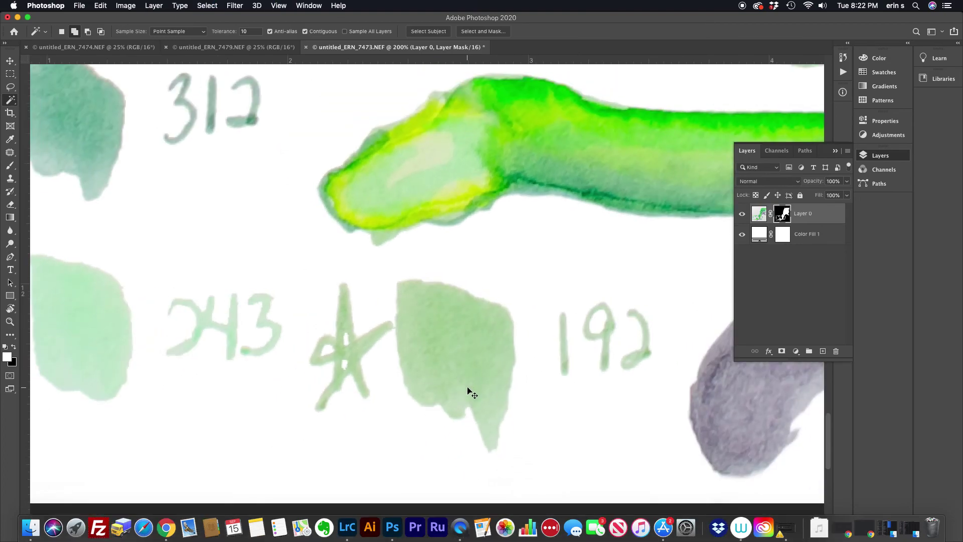
{"action": "scroll", "coordinate": [471, 392], "scroll_direction": "down", "scroll_amount": 1}
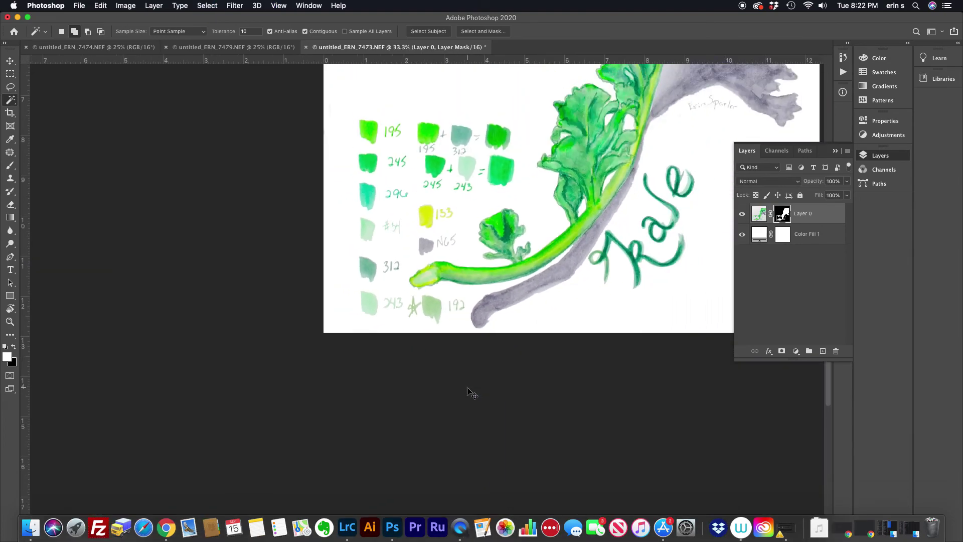
{"action": "scroll", "coordinate": [509, 363], "scroll_direction": "right", "scroll_amount": 10}
{"action": "scroll", "coordinate": [509, 363], "scroll_direction": "up", "scroll_amount": 5}
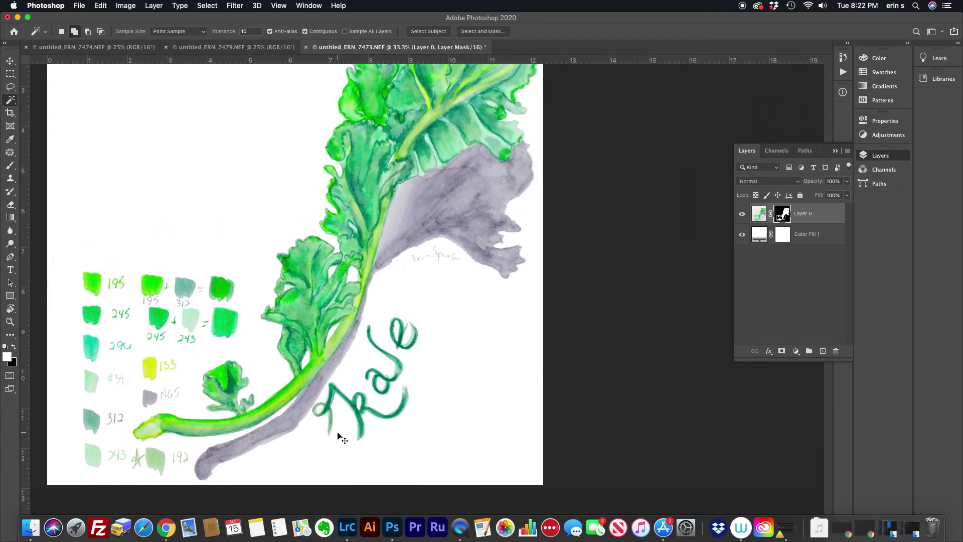
{"action": "scroll", "coordinate": [342, 439], "scroll_direction": "down", "scroll_amount": 1}
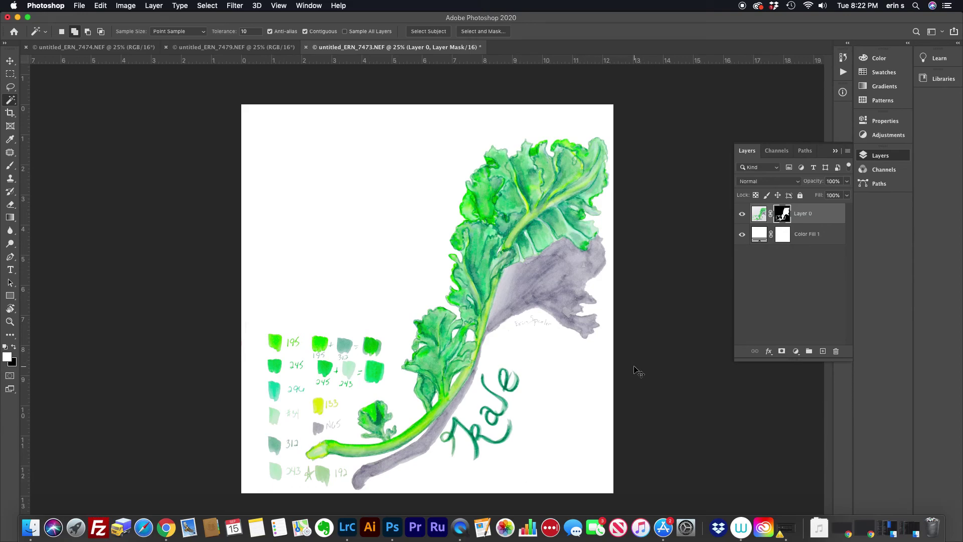
{"action": "key", "text": "super+s"}
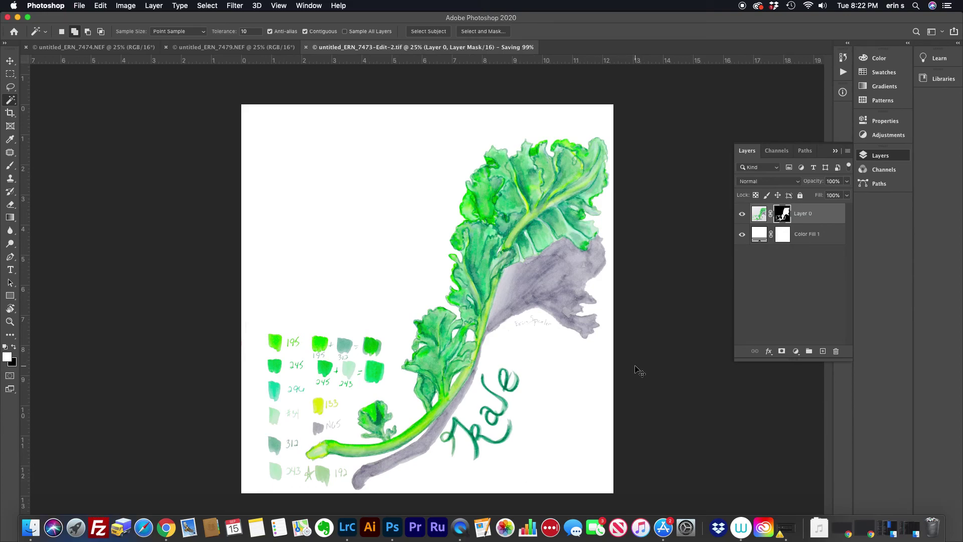